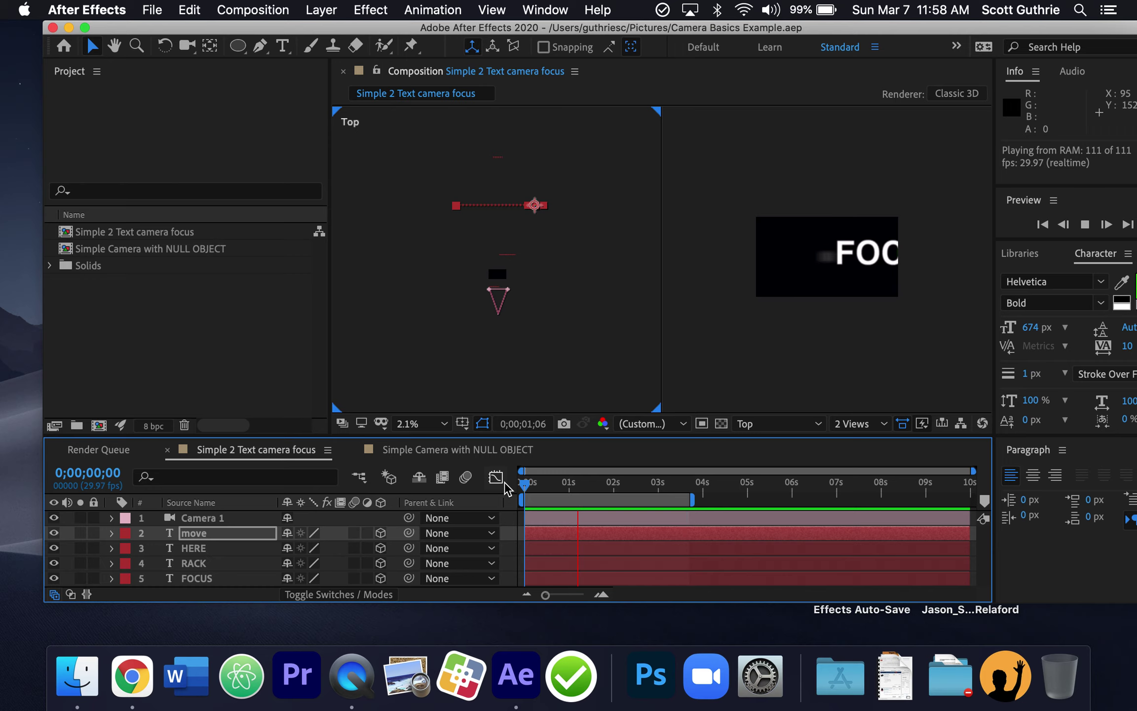
- Stop the current preview and play the "Simple Camera with NULL OBJECT" composition from its start
{"action": "key", "text": "space"}
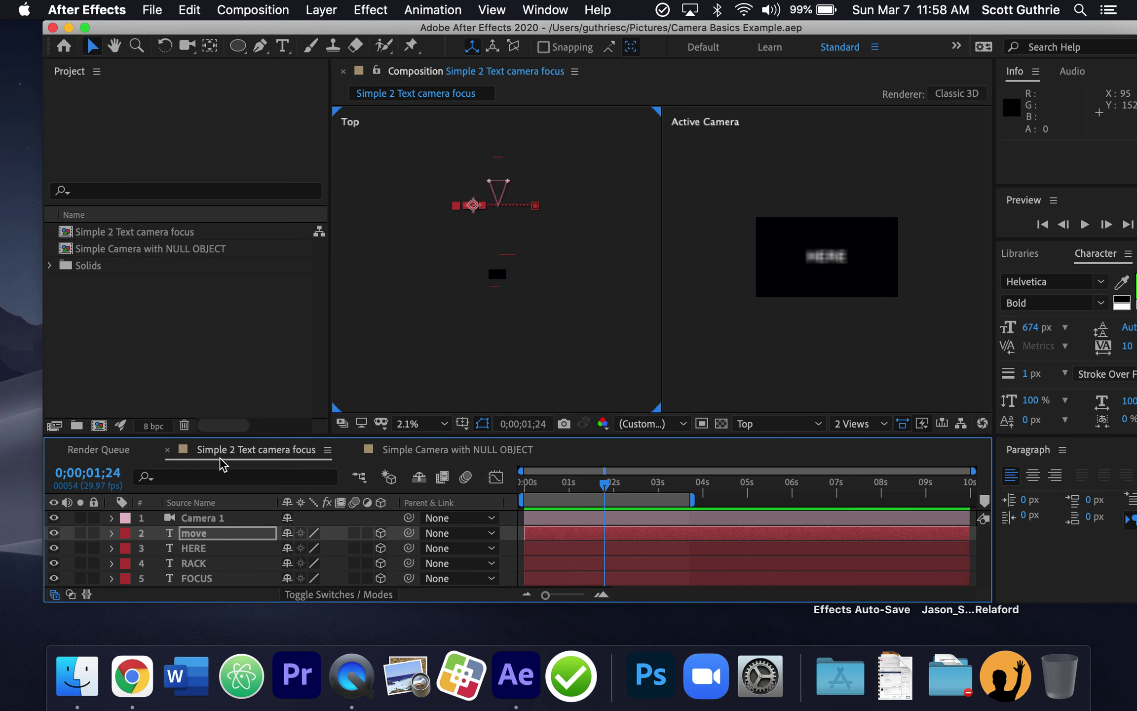
{"action": "left_click", "coordinate": [415, 451]}
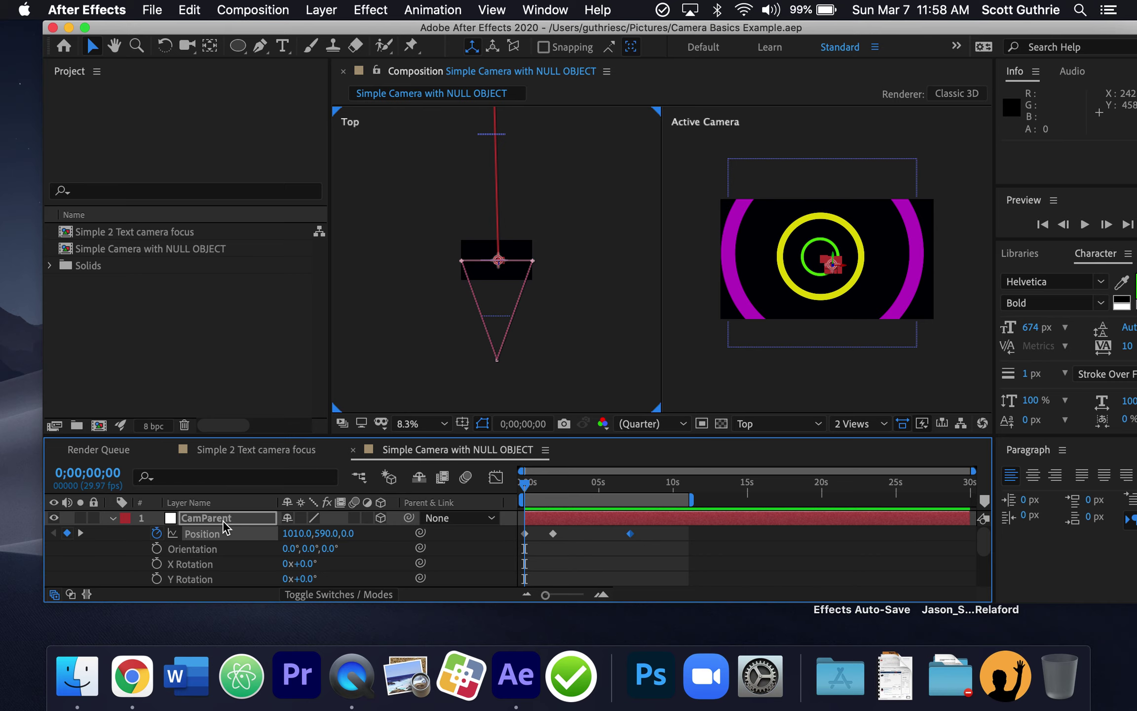
{"action": "left_click_drag", "start_coordinate": [533, 489], "coordinate": [457, 490]}
{"action": "key", "text": "space"}
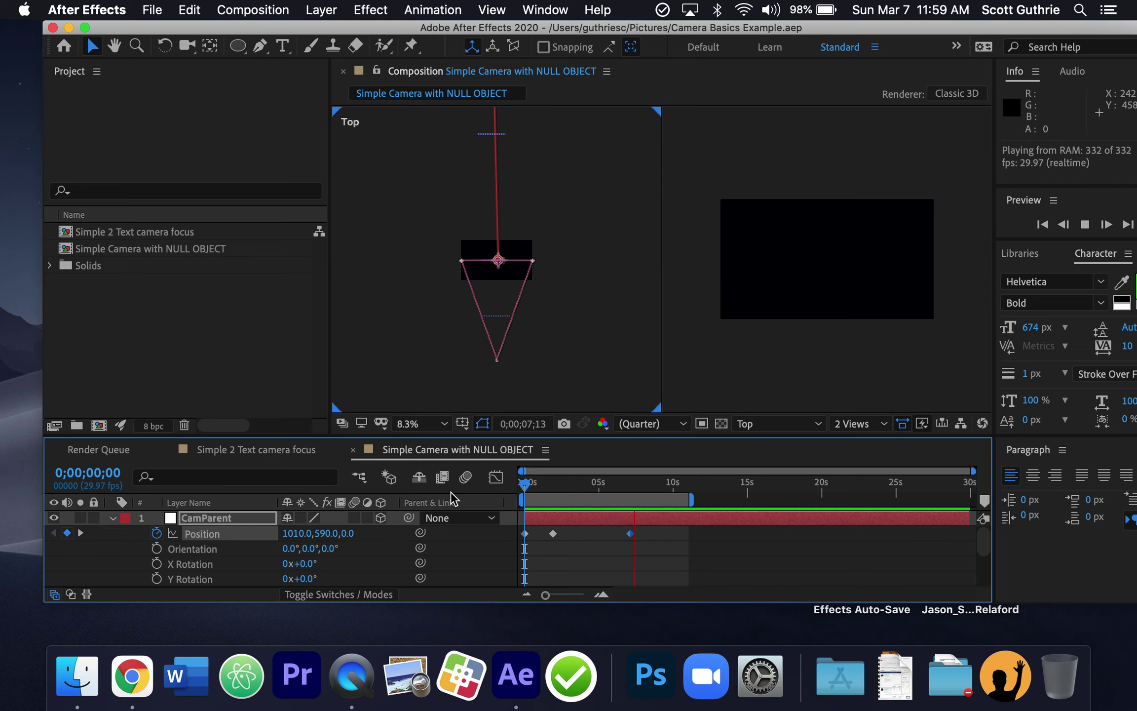
{"action": "key", "text": "space"}
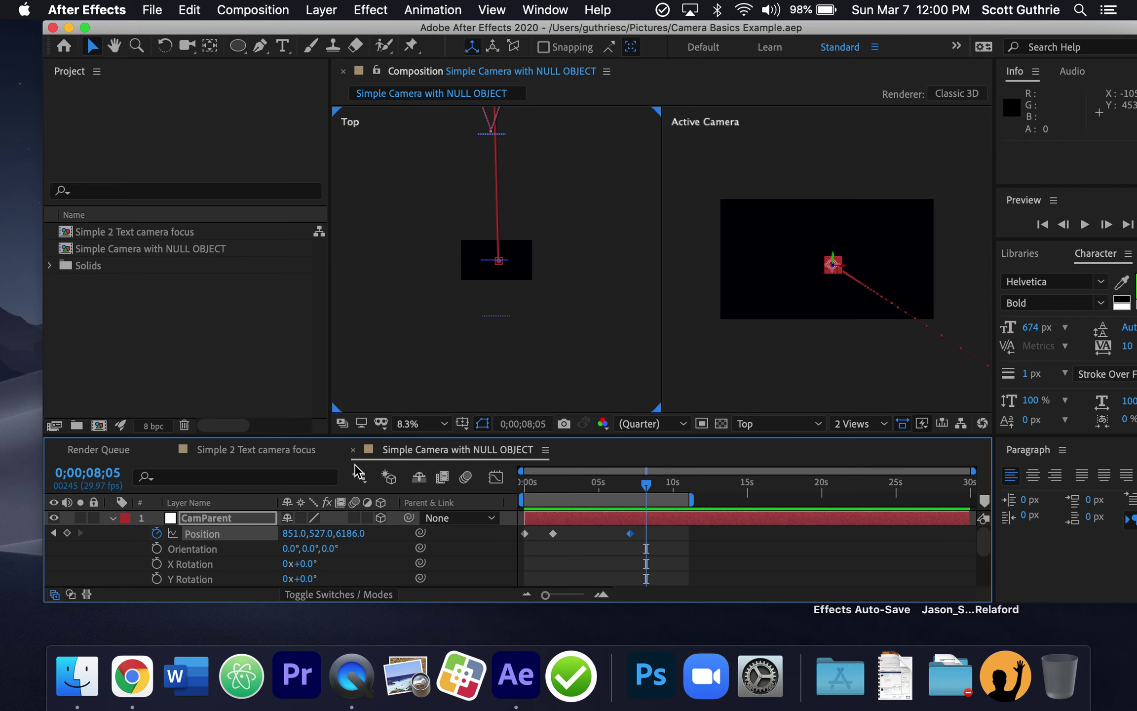
- Return to the "Simple 2 Text camera focus" composition and preview it from the first frame
{"action": "left_click", "coordinate": [241, 451]}
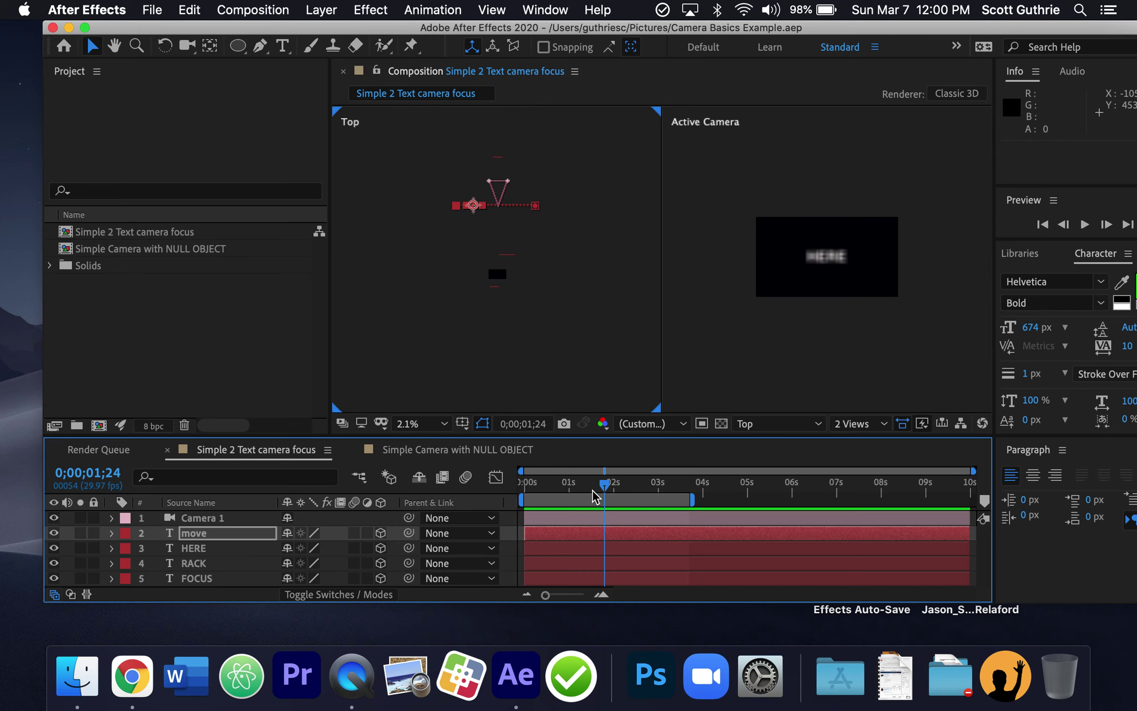
{"action": "left_click_drag", "start_coordinate": [612, 487], "coordinate": [488, 506]}
{"action": "key", "text": "space"}
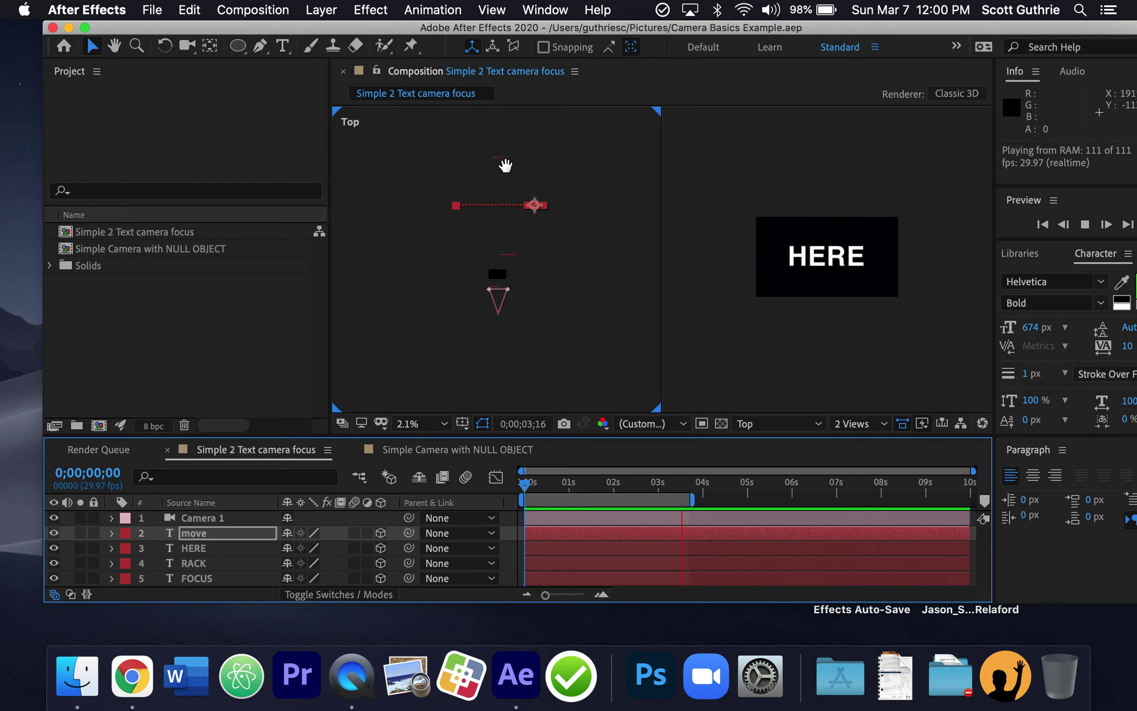
{"action": "key", "text": "space"}
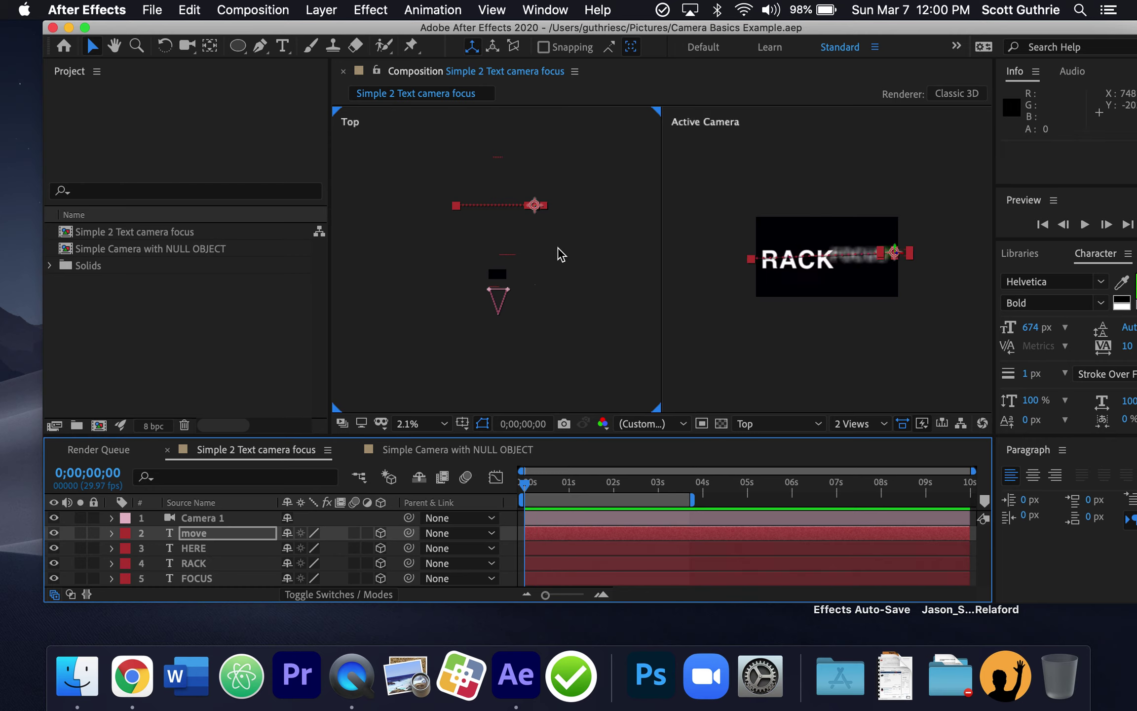
- Show the composition in a 1 View layout, and return it to 2 Views - Horizontal
{"action": "left_click", "coordinate": [885, 424]}
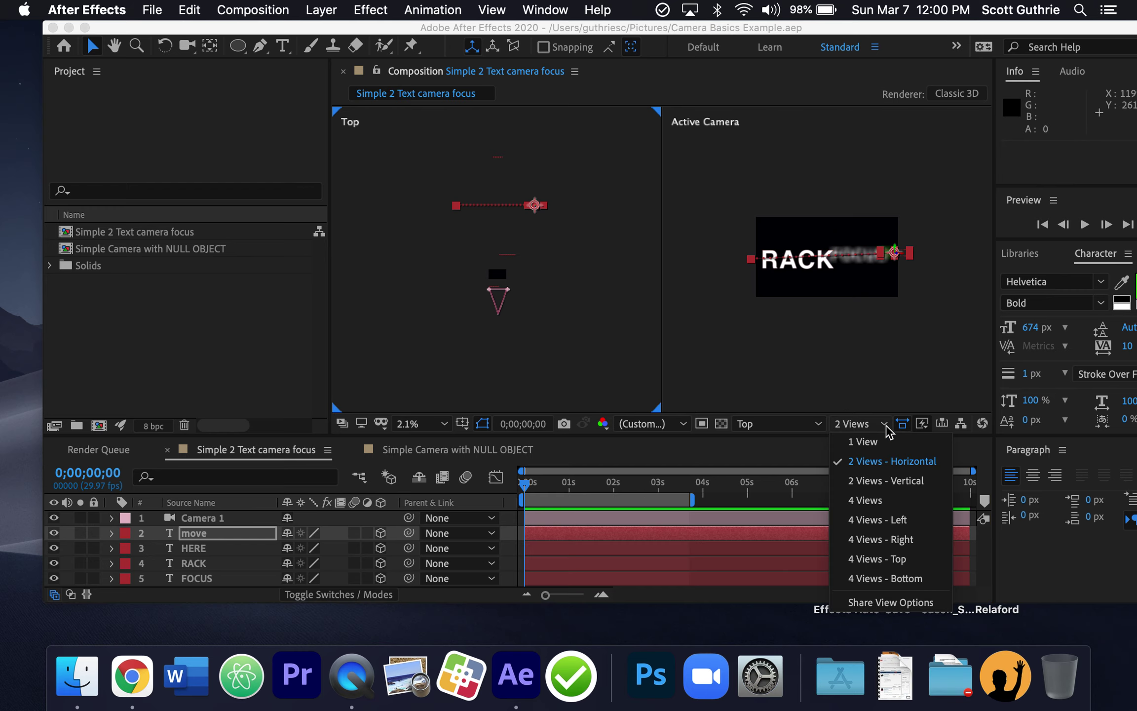
{"action": "left_click", "coordinate": [862, 441]}
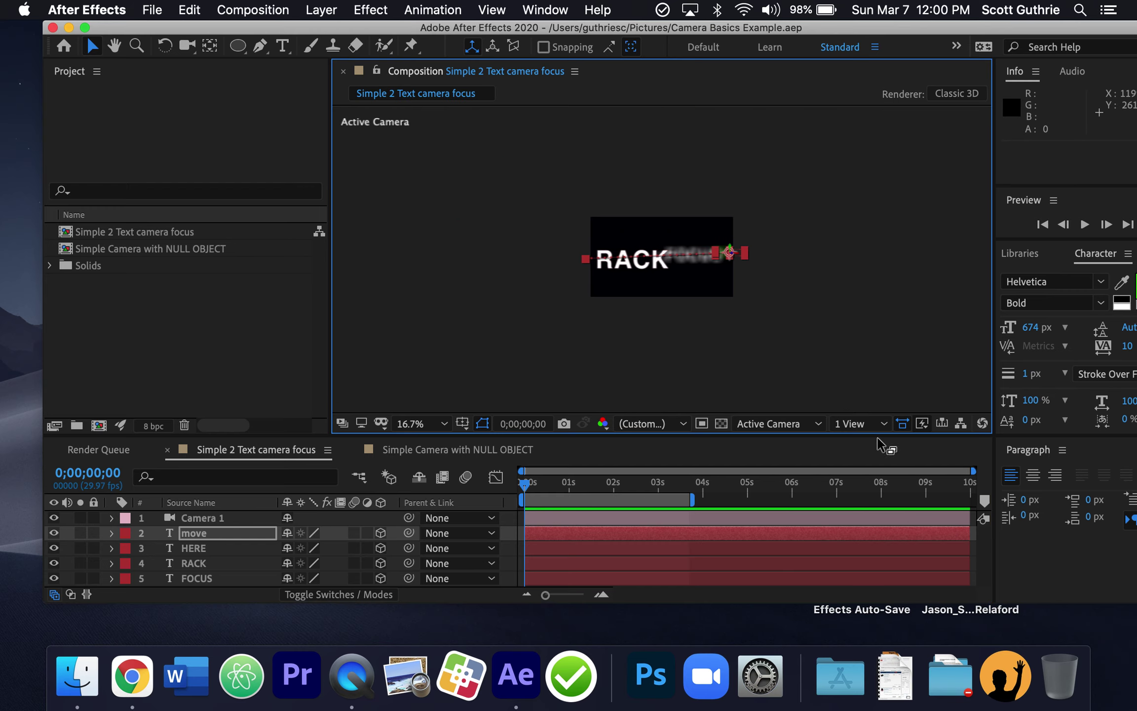
{"action": "left_click", "coordinate": [885, 425]}
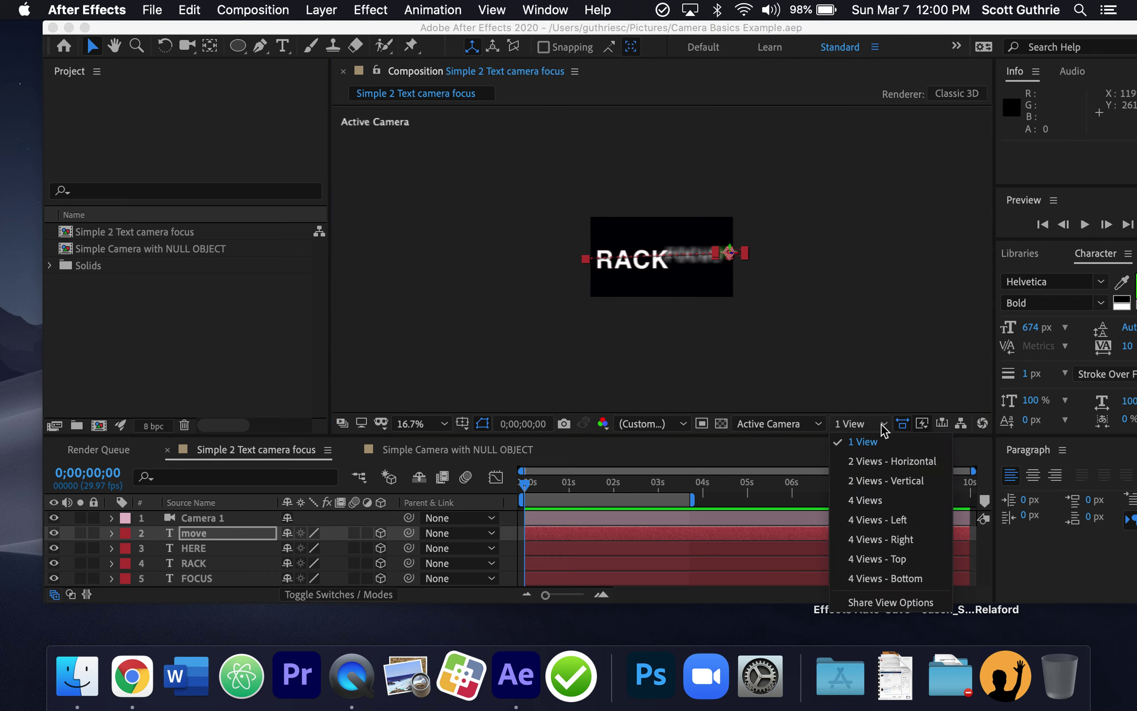
{"action": "left_click", "coordinate": [885, 461]}
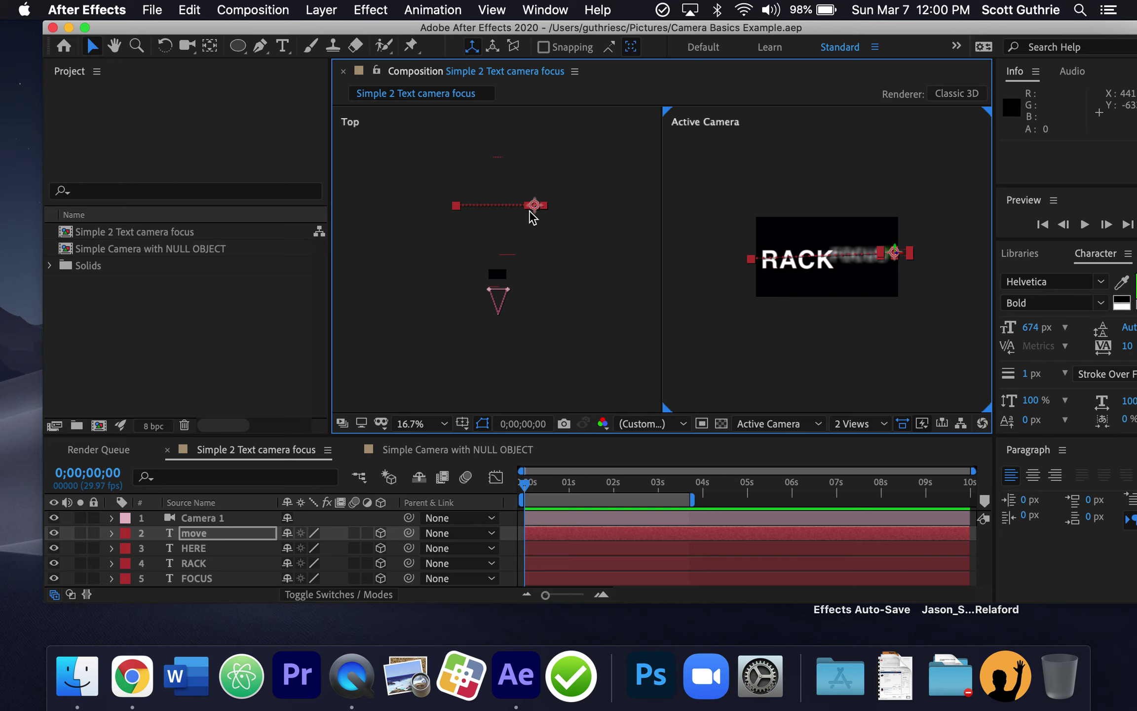
- Inspect the depth placement of the FOCUS, move, HERE and RACK text layers by selecting each in the Top view
{"action": "left_click", "coordinate": [513, 261]}
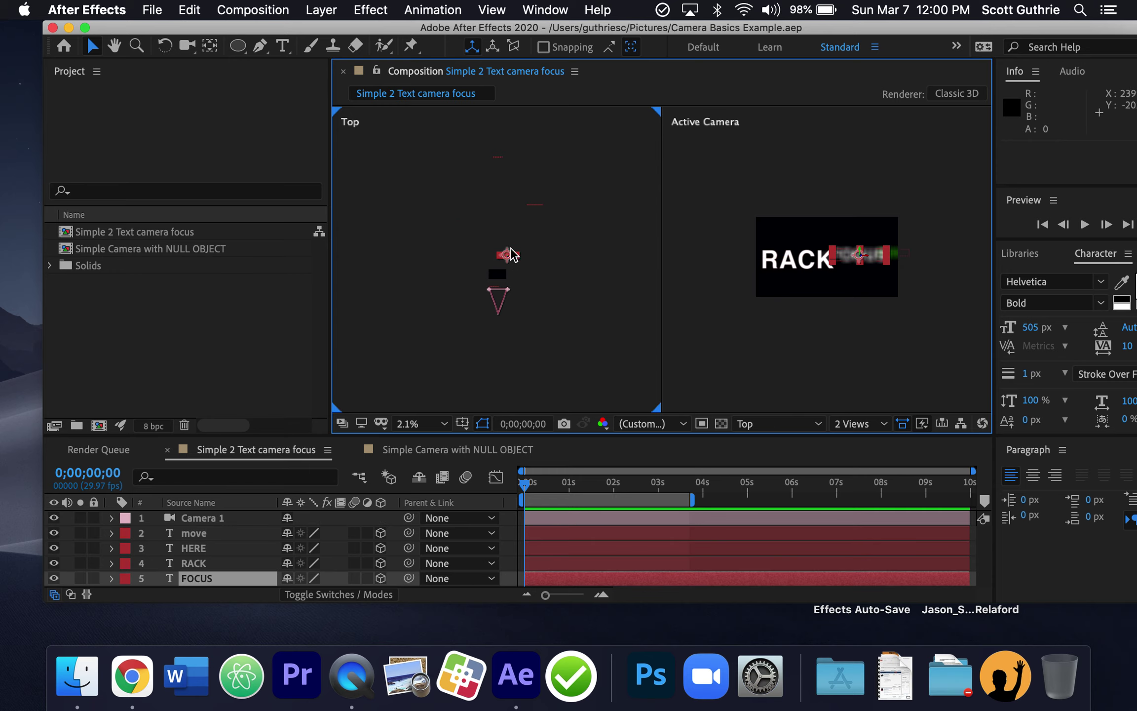
{"action": "left_click", "coordinate": [532, 207]}
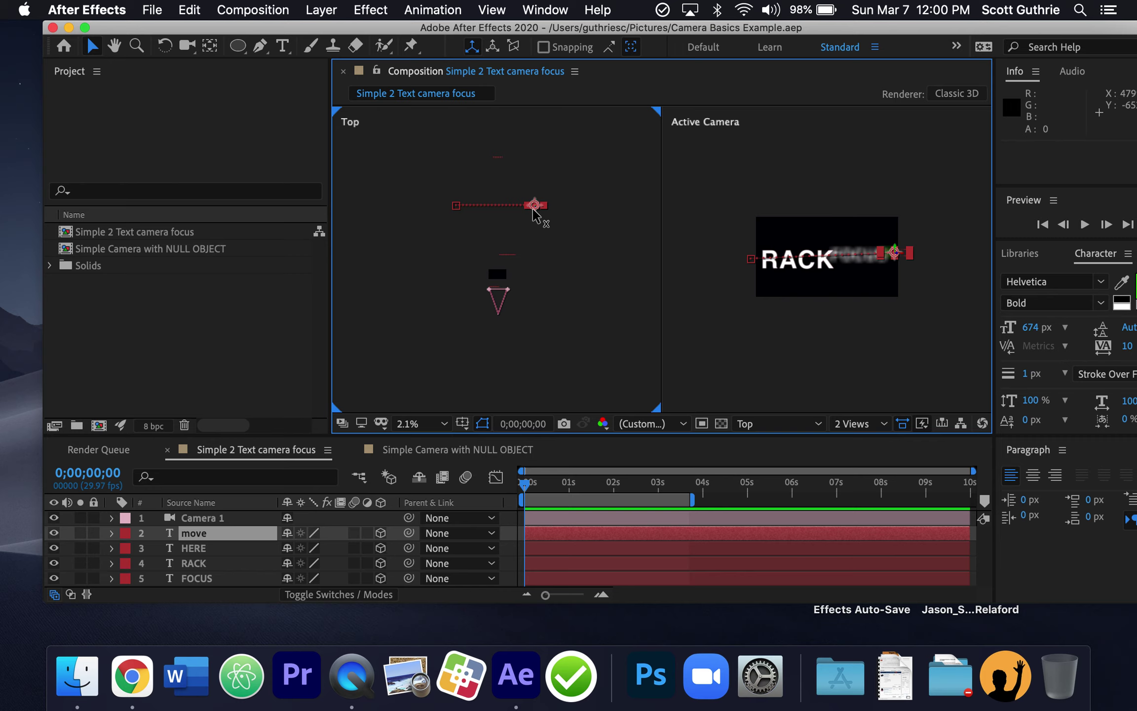
{"action": "left_click", "coordinate": [499, 158]}
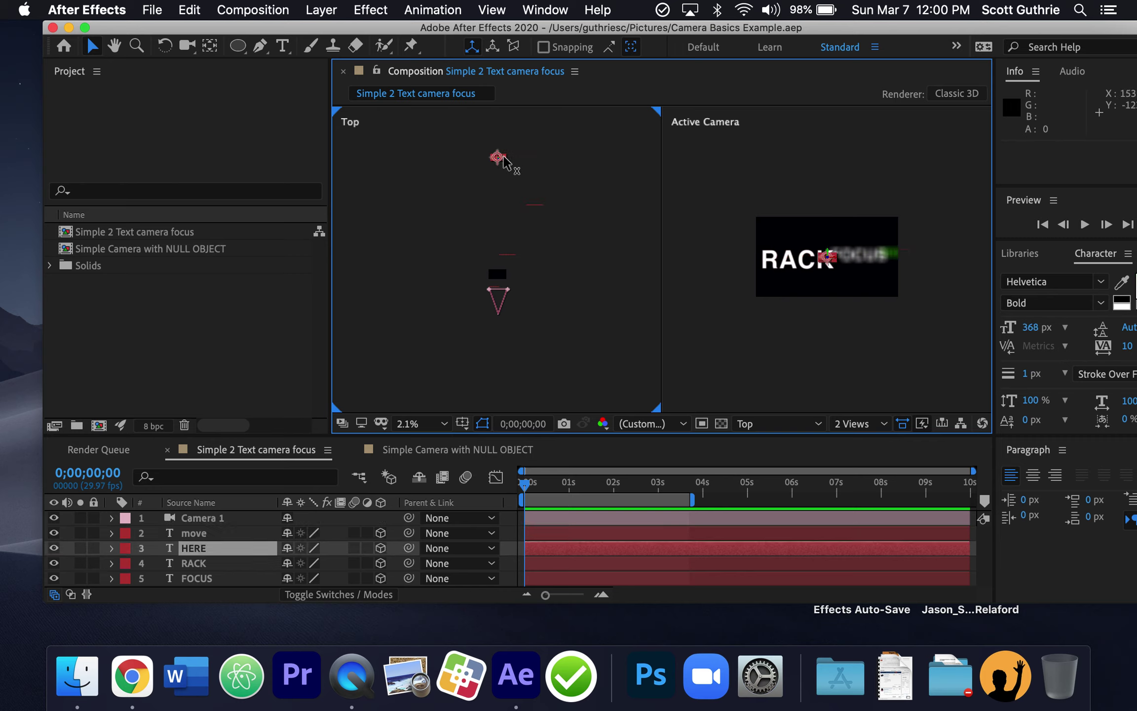
{"action": "left_click", "coordinate": [497, 291]}
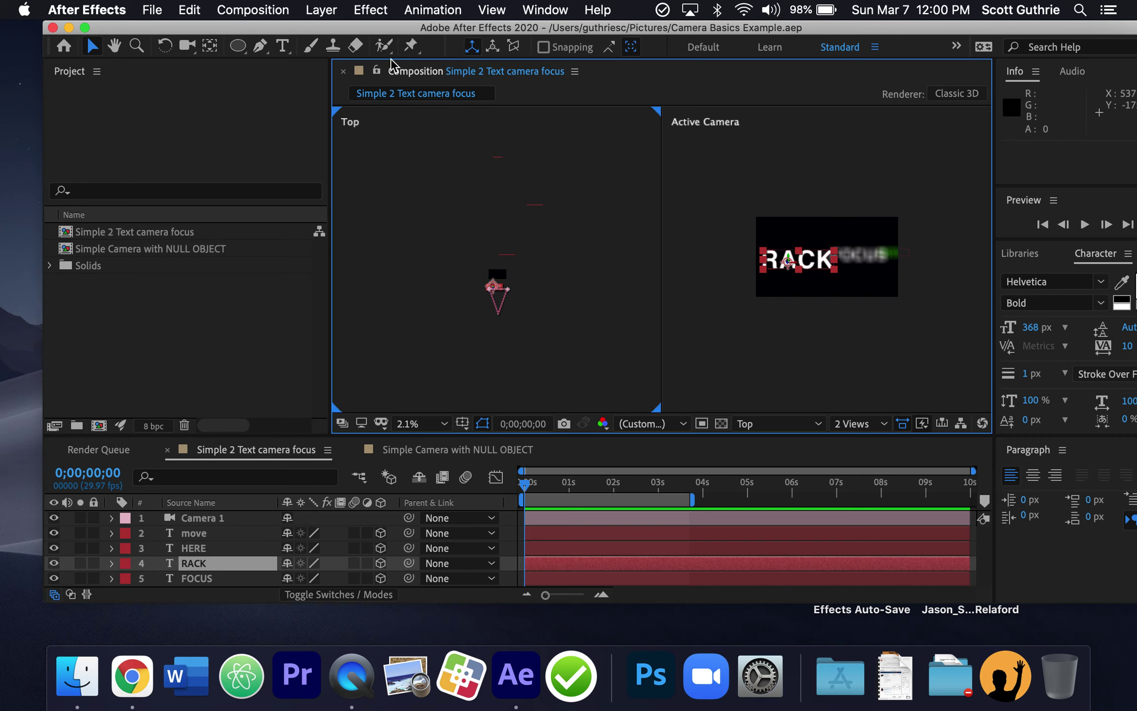
- Create a composition named "Simple Camera Move" with the HDTV 1080 29.97 preset and a duration of 0;00;30;00
{"action": "left_click", "coordinate": [244, 11]}
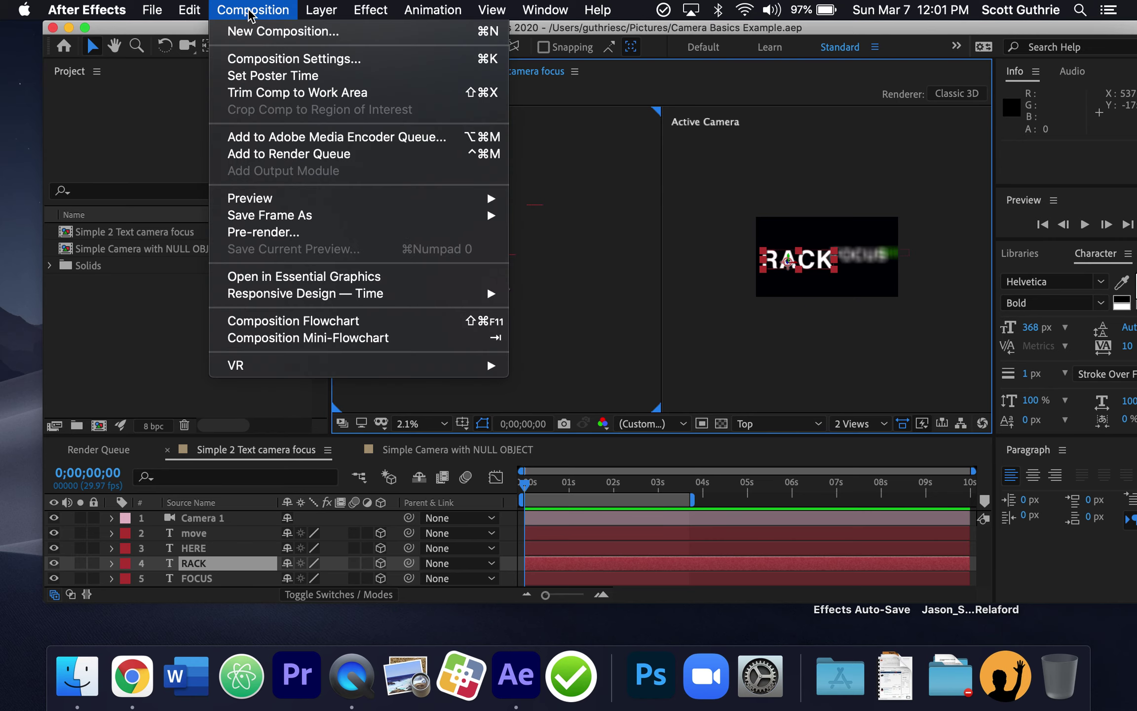
{"action": "left_click", "coordinate": [282, 31]}
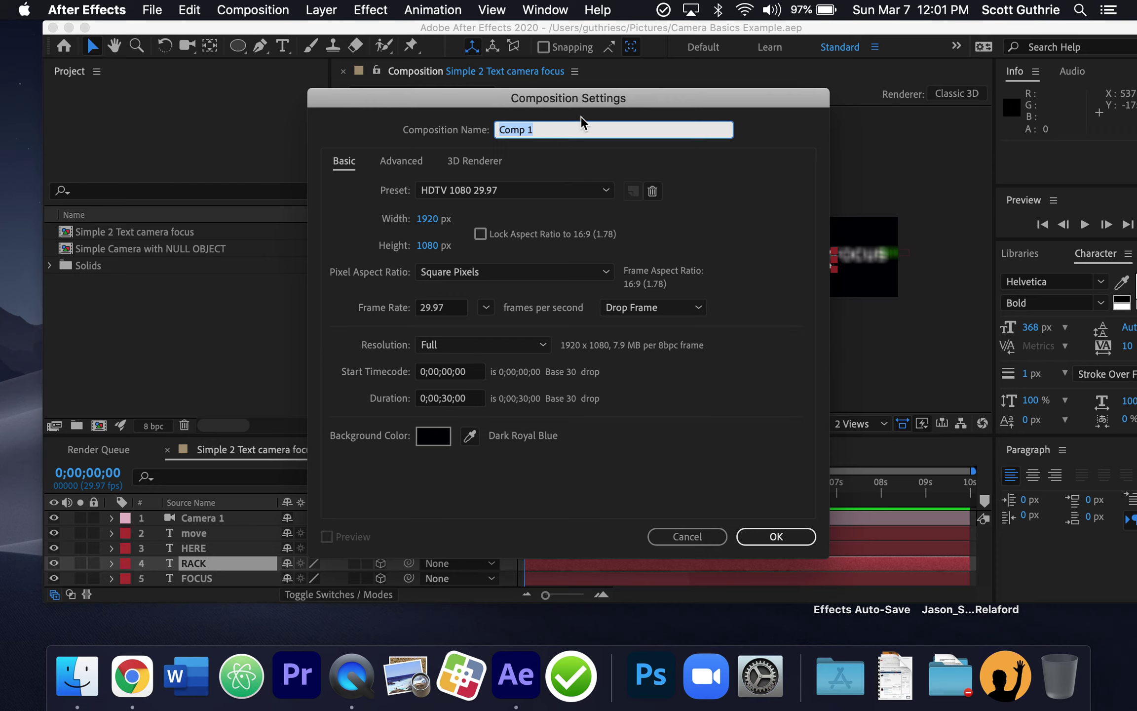
{"action": "type", "text": "Simple"}
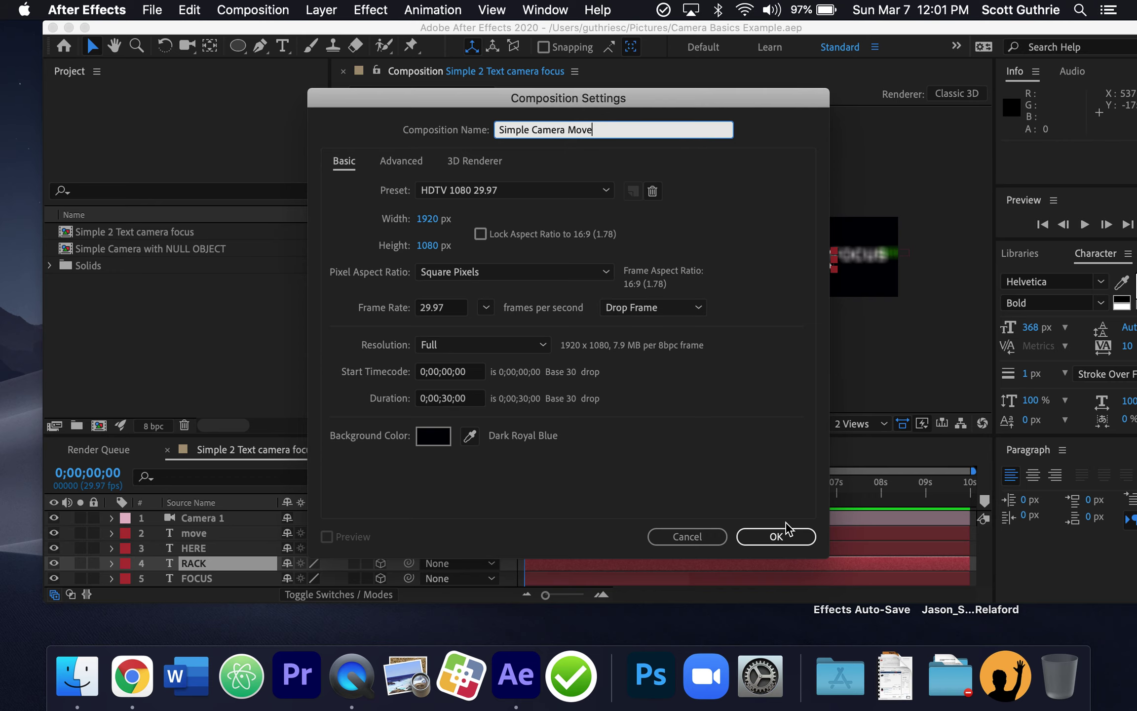
{"action": "left_click", "coordinate": [785, 536]}
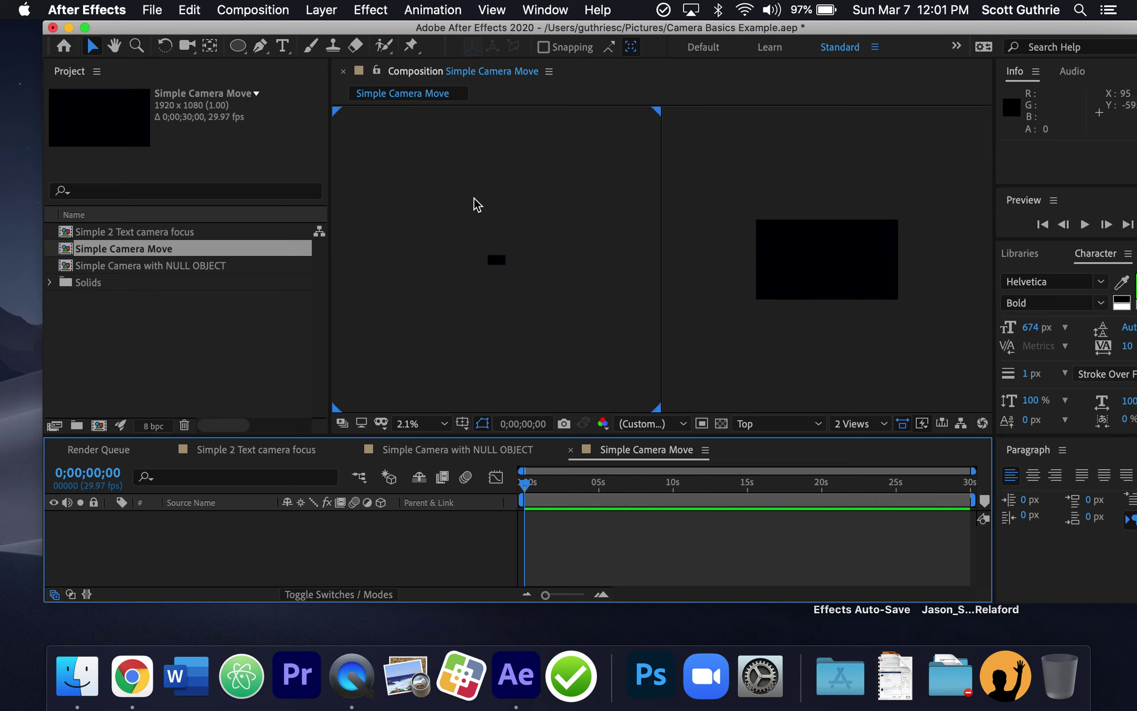
- Add a text layer reading "rack" in the Active Camera view
{"action": "left_click", "coordinate": [285, 47]}
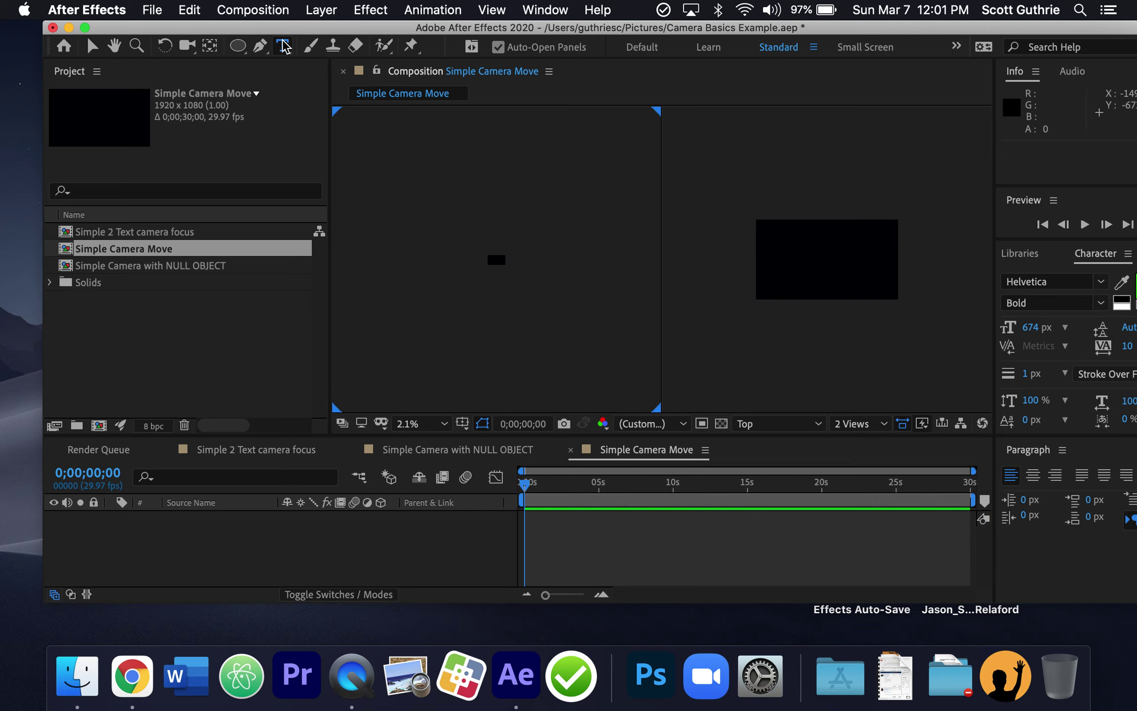
{"action": "left_click", "coordinate": [776, 258]}
{"action": "left_click", "coordinate": [776, 257]}
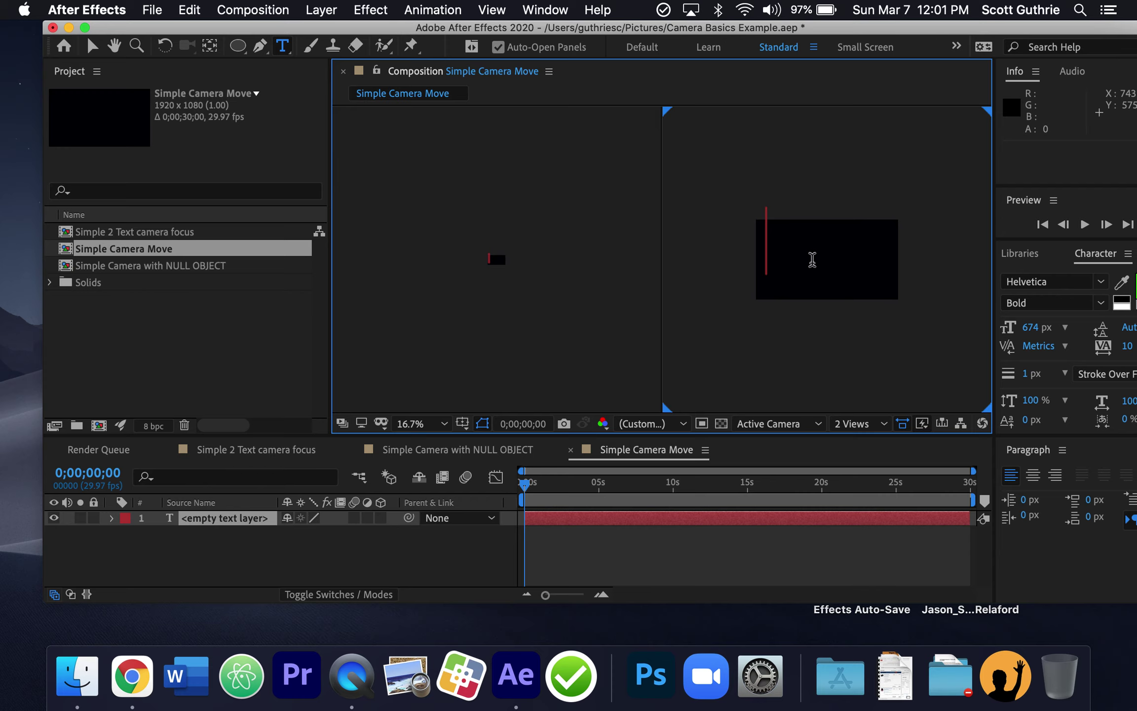
{"action": "type", "text": "rack"}
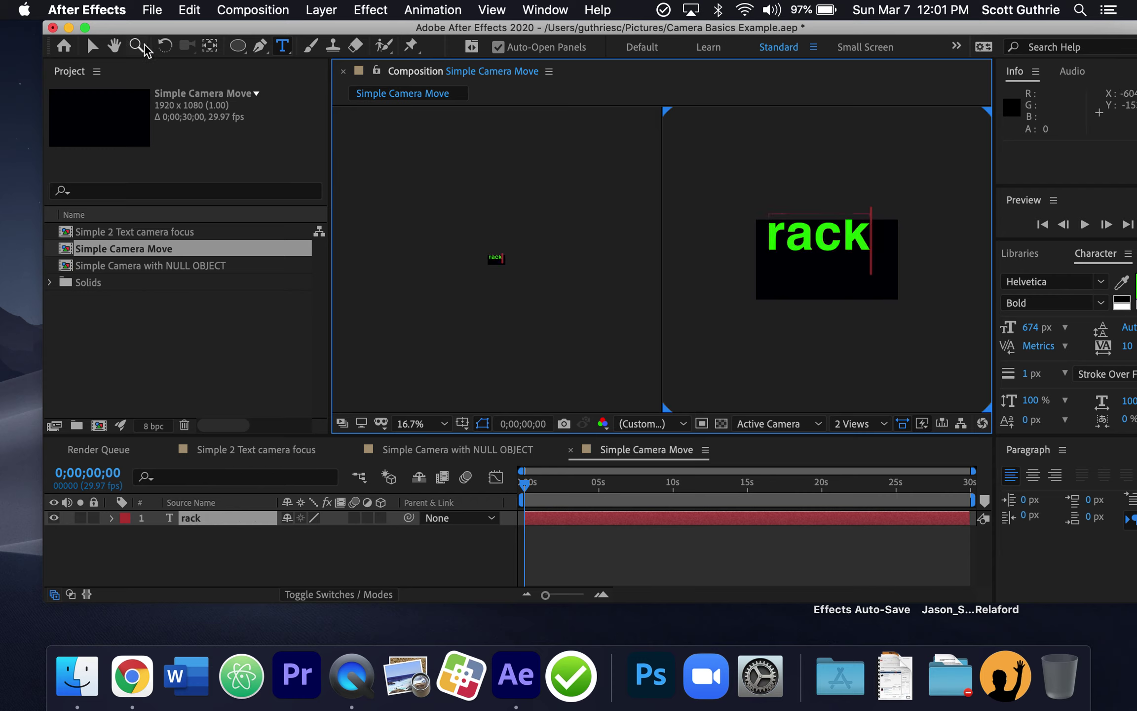
{"action": "left_click", "coordinate": [93, 45]}
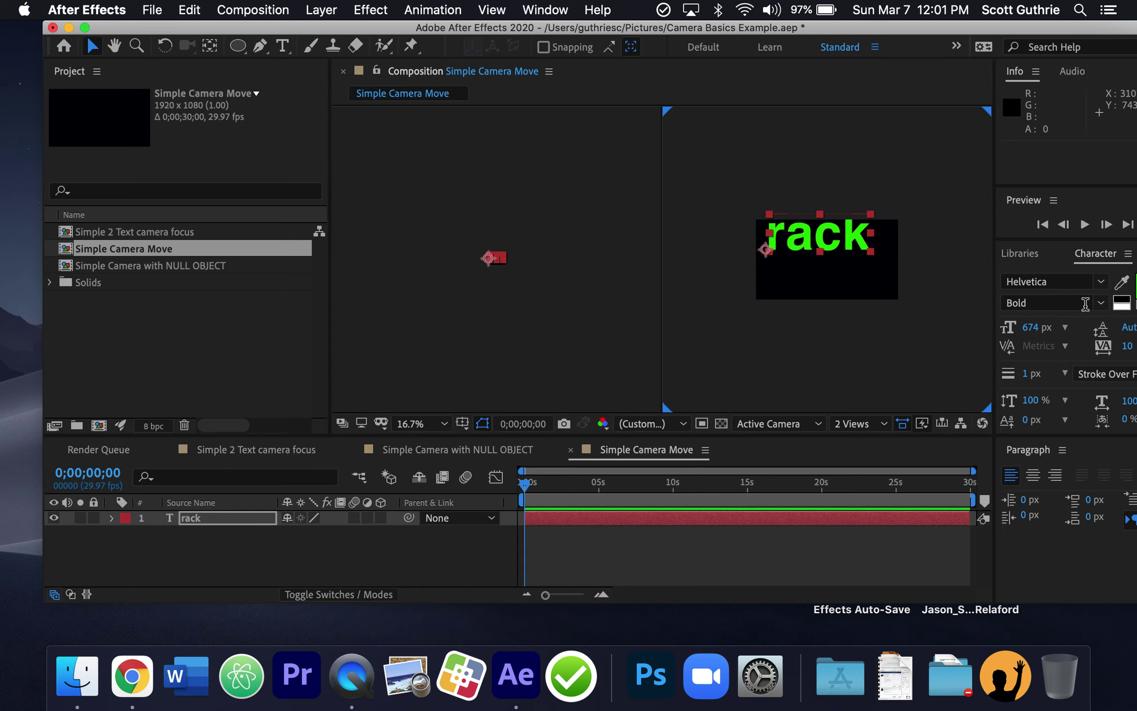
- Change the fill color of the "rack" text to white
{"action": "left_click_drag", "start_coordinate": [1010, 32], "coordinate": [941, 35]}
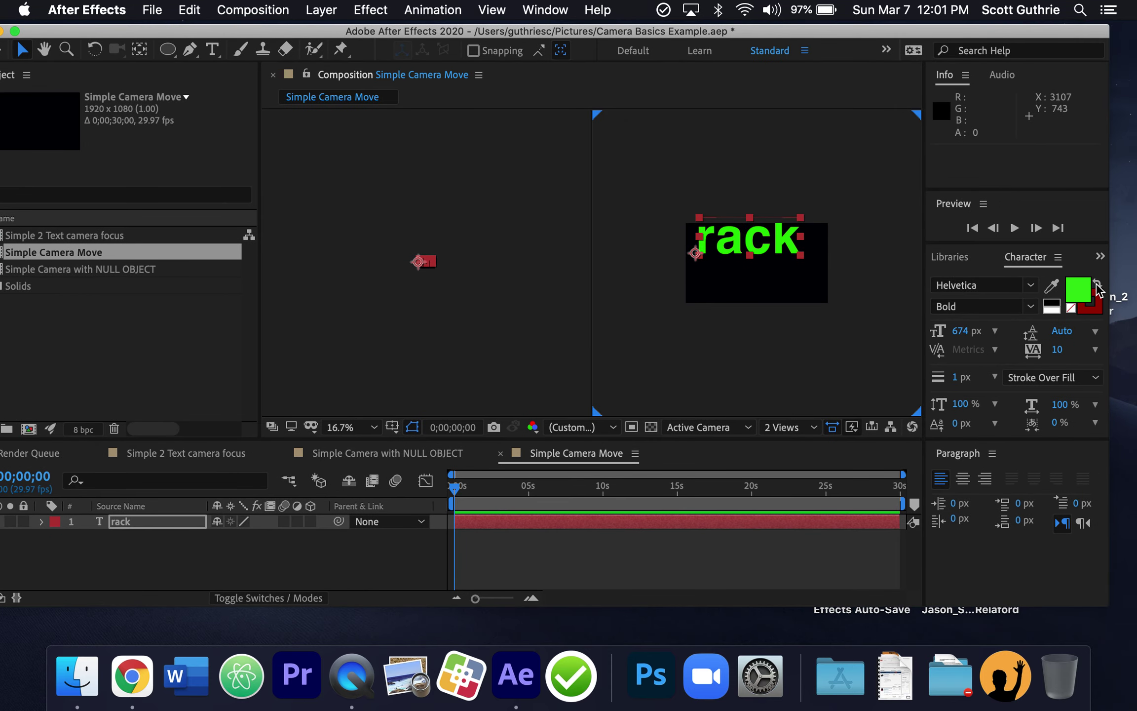
{"action": "left_click", "coordinate": [1082, 298]}
{"action": "left_click", "coordinate": [404, 321]}
{"action": "left_click", "coordinate": [802, 319]}
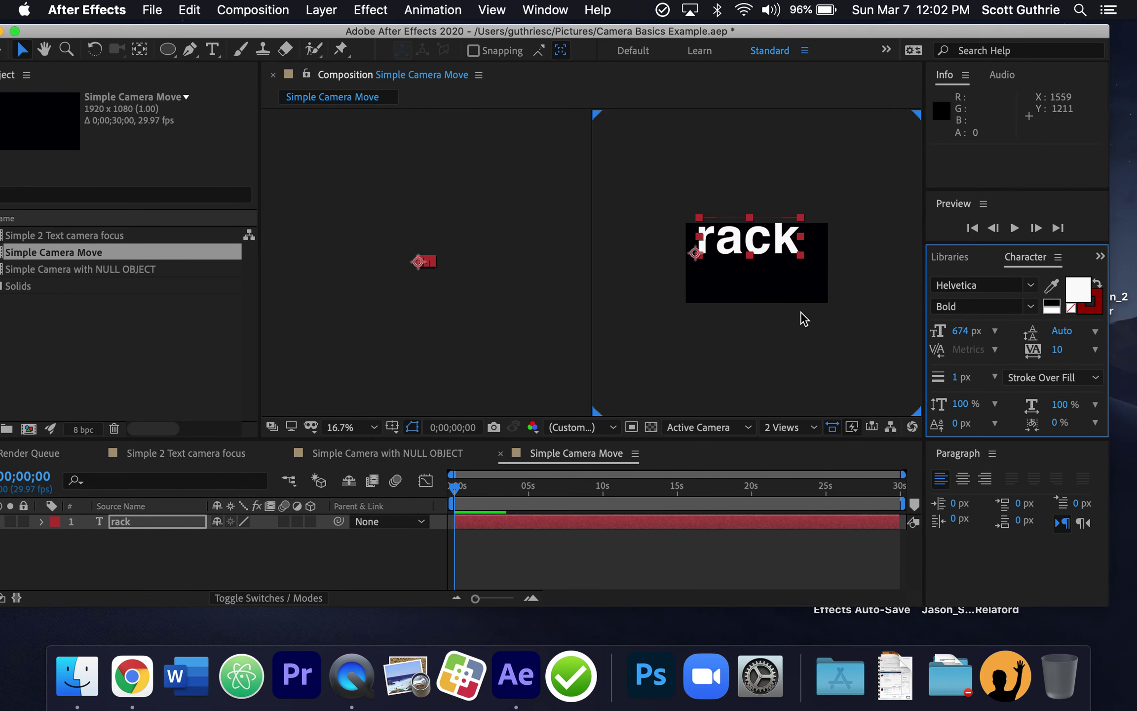
- Move the "rack" text to the lower-left of the composition frame, at position about -12, 924
{"action": "left_click_drag", "start_coordinate": [738, 252], "coordinate": [724, 273]}
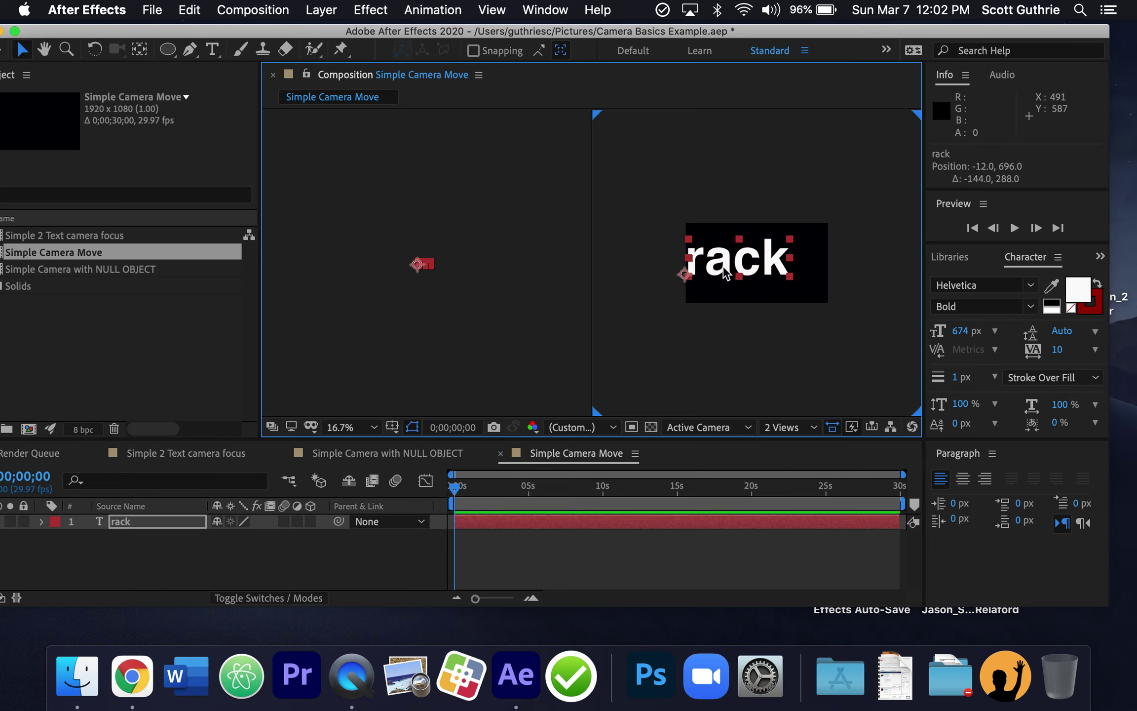
{"action": "left_click_drag", "start_coordinate": [723, 274], "coordinate": [724, 290]}
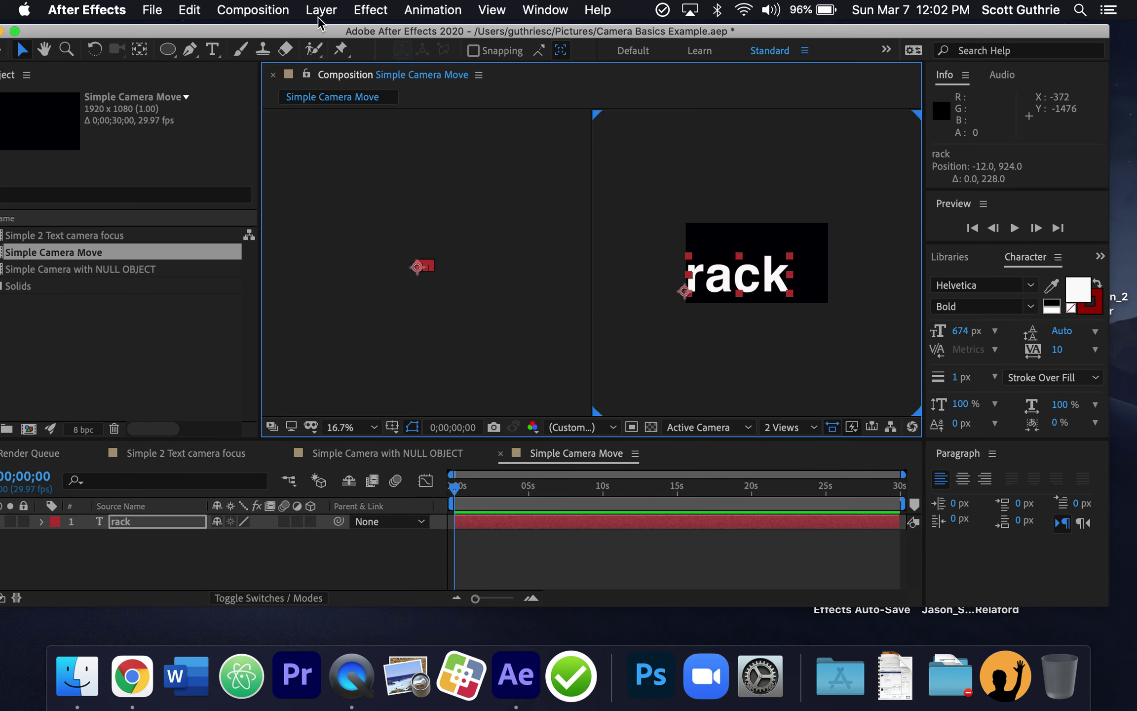
{"action": "left_click", "coordinate": [331, 11]}
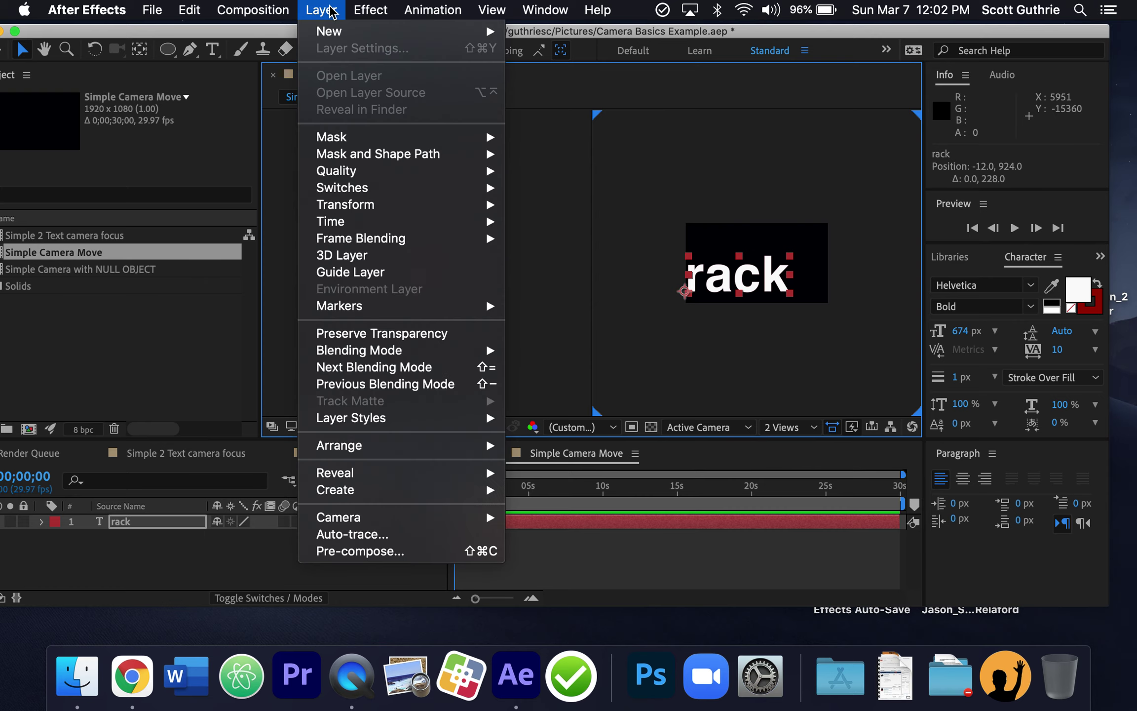
{"action": "mouse_move", "coordinate": [432, 180]}
{"action": "left_click", "coordinate": [719, 127]}
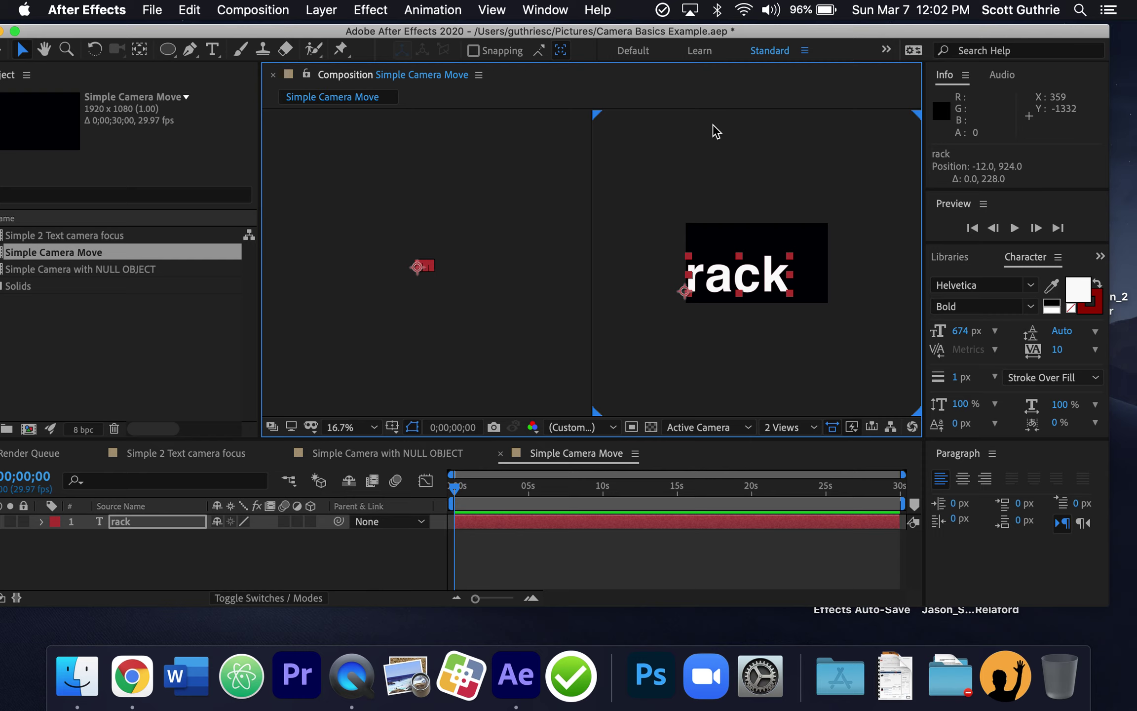
- Add a second text layer reading "focus" in the Active Camera view
{"action": "left_click", "coordinate": [208, 54]}
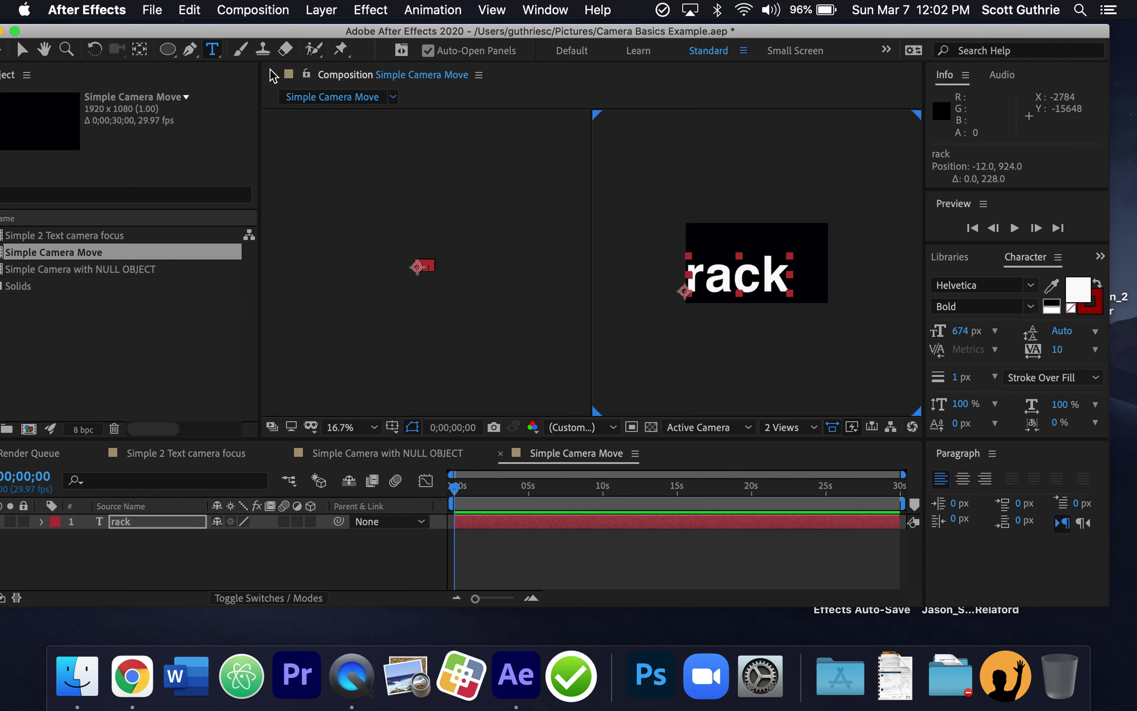
{"action": "left_click", "coordinate": [21, 50]}
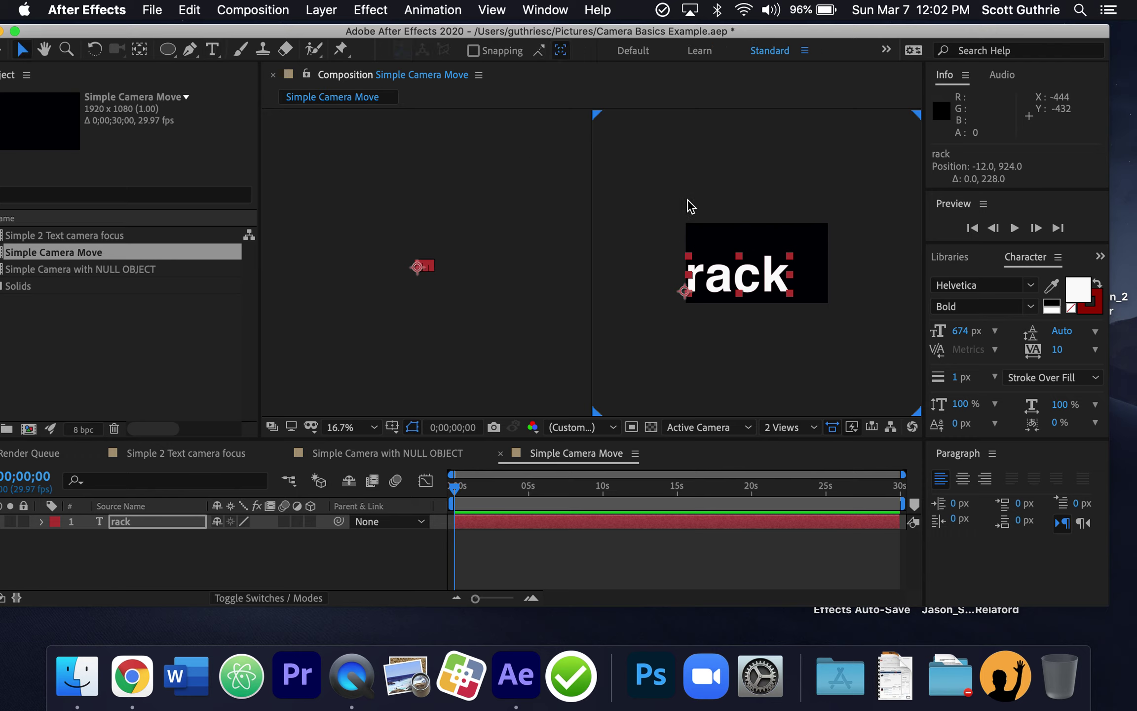
{"action": "left_click", "coordinate": [716, 206]}
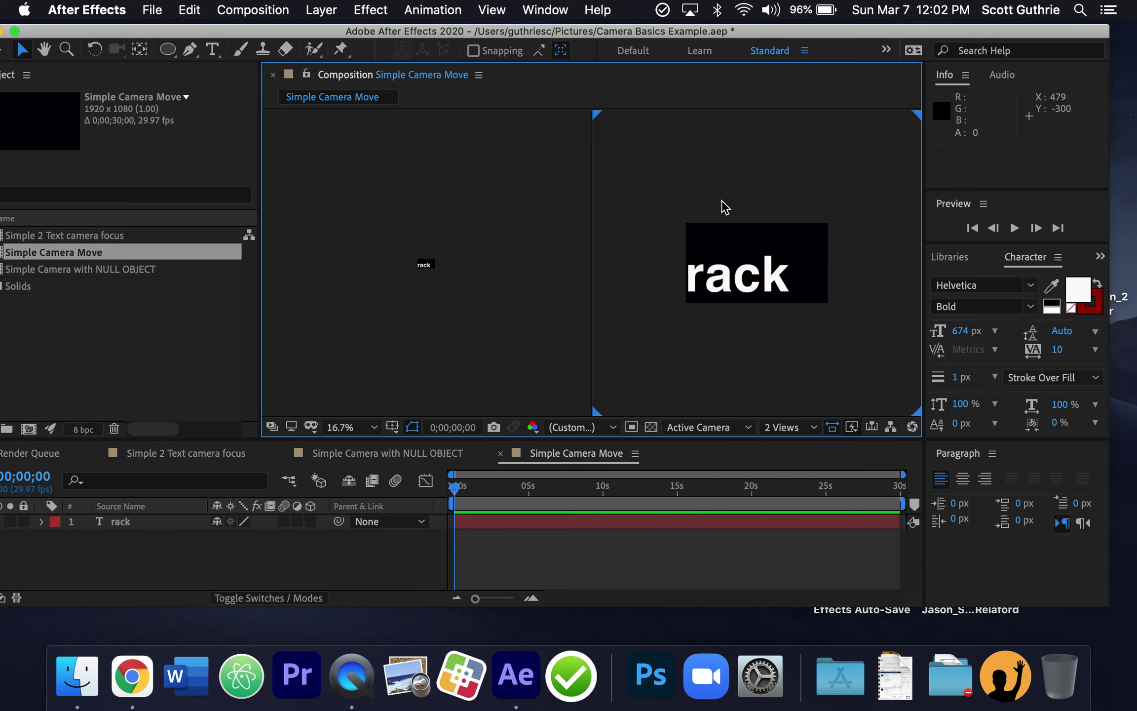
{"action": "left_click", "coordinate": [212, 50]}
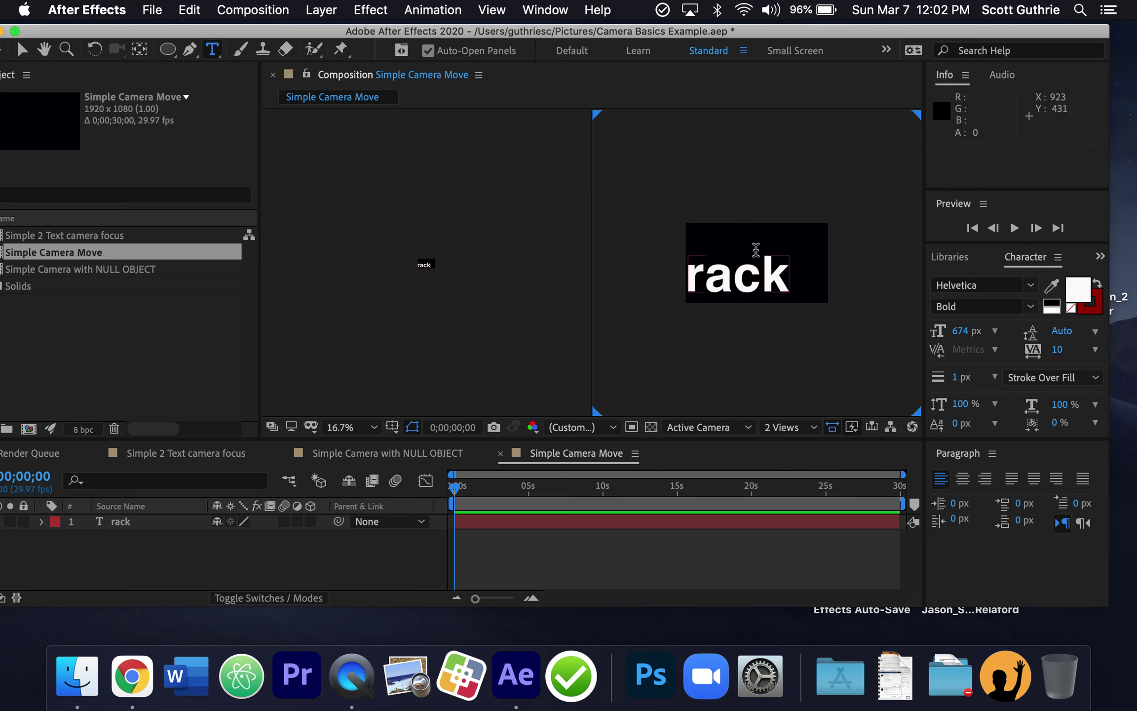
{"action": "left_click", "coordinate": [719, 247]}
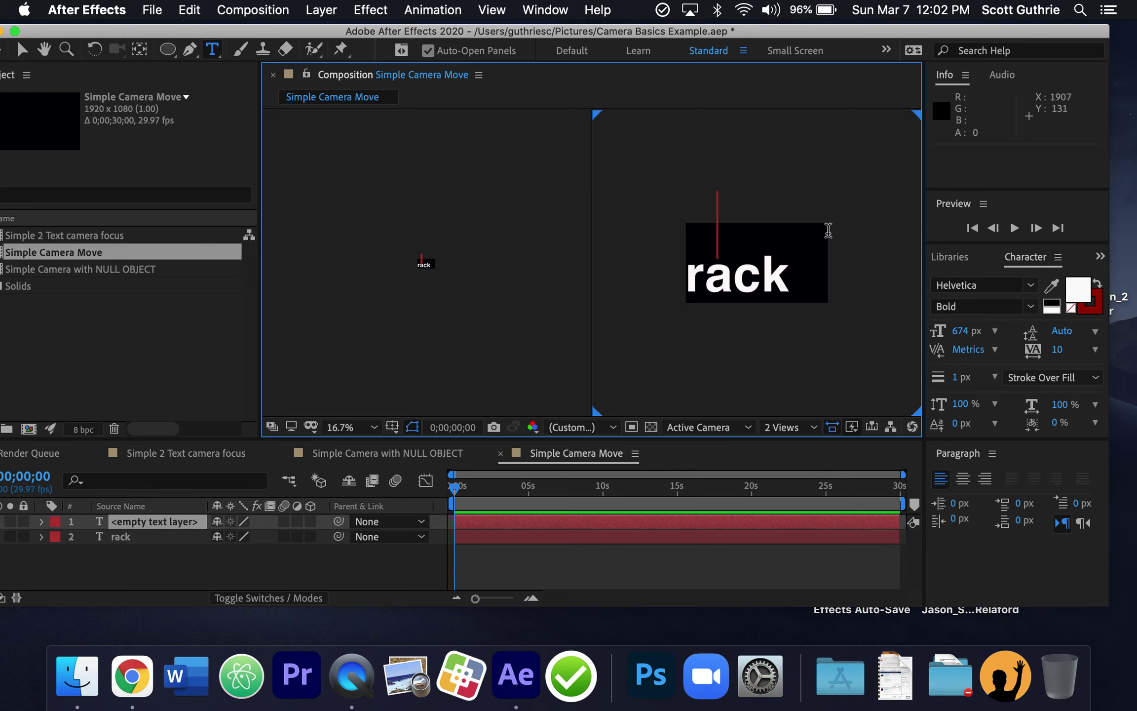
{"action": "type", "text": "focu"}
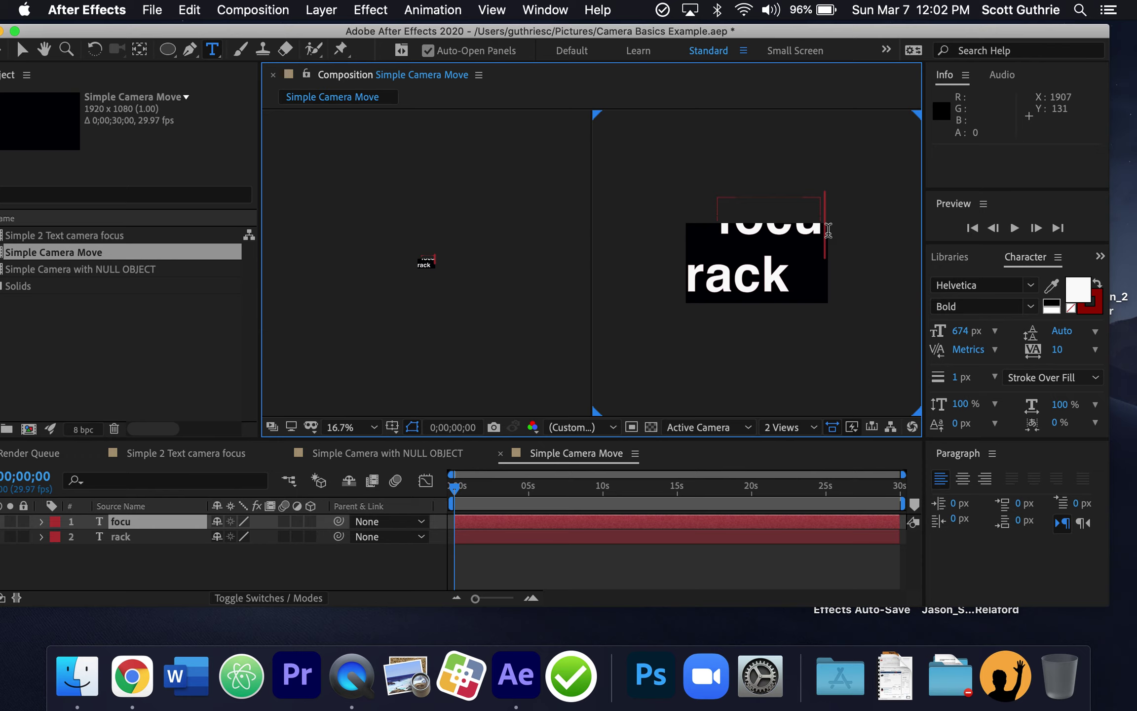
{"action": "type", "text": "s"}
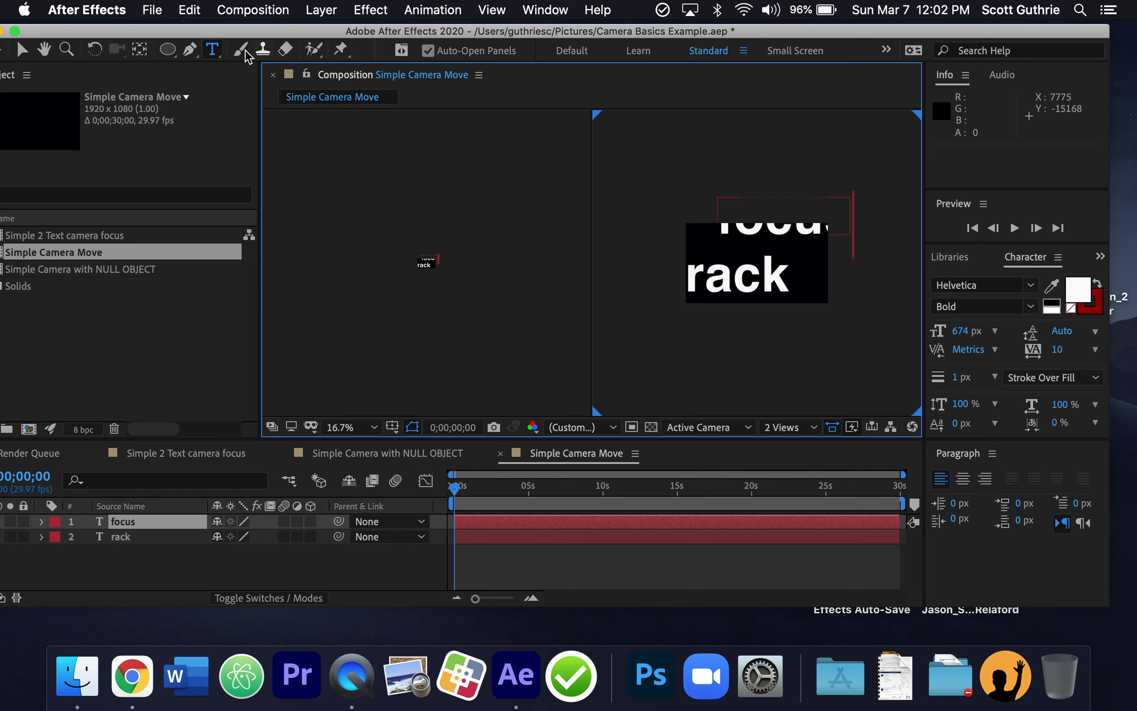
- Move the "focus" text just above the composition frame, to position about -24, -12, and the "rack" text just below the frame
{"action": "left_click", "coordinate": [22, 48]}
{"action": "left_click_drag", "start_coordinate": [741, 228], "coordinate": [704, 254]}
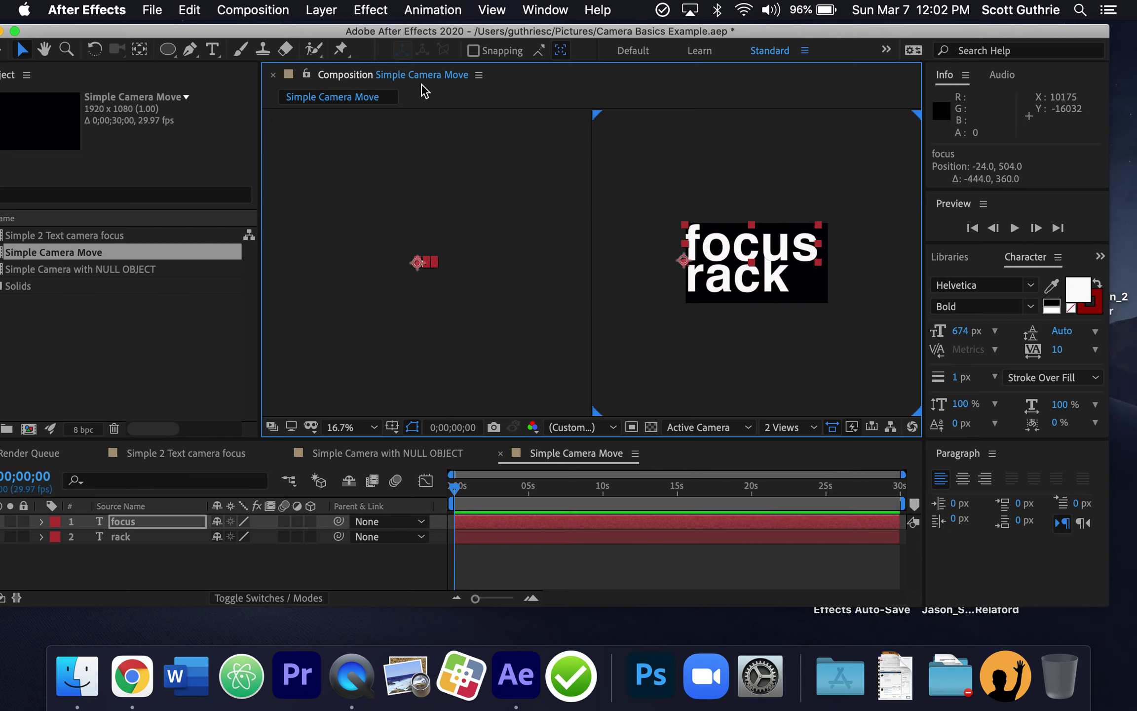
{"action": "left_click_drag", "start_coordinate": [721, 240], "coordinate": [725, 207]}
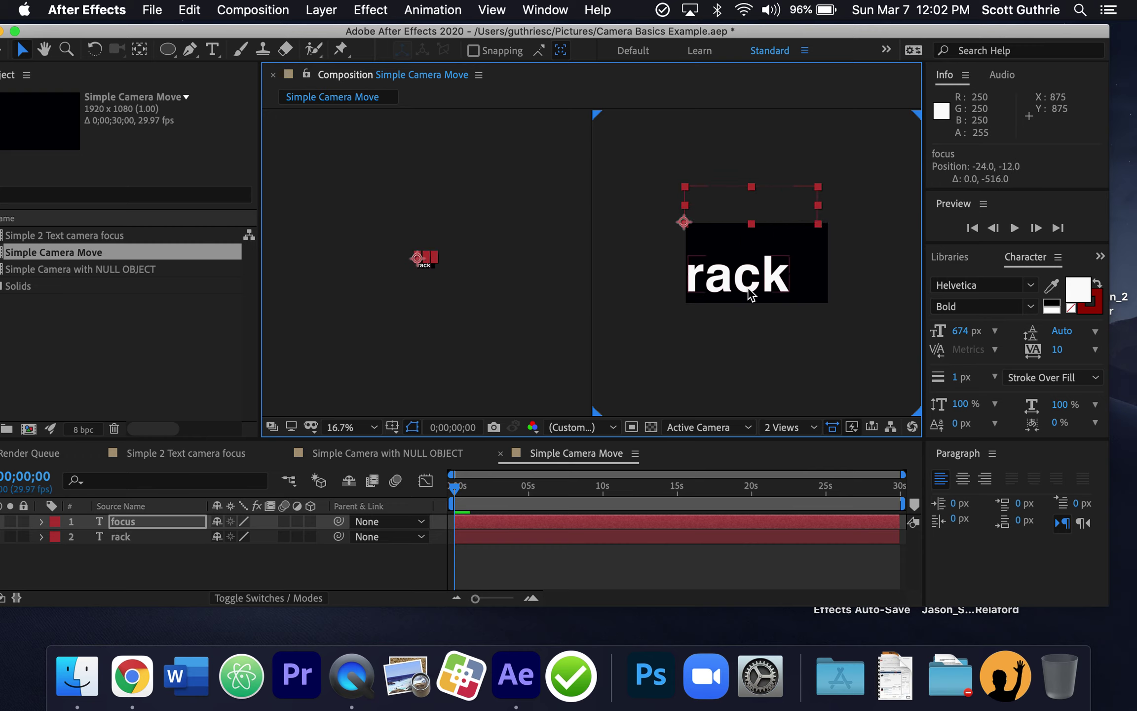
{"action": "left_click_drag", "start_coordinate": [751, 294], "coordinate": [754, 345]}
{"action": "left_click", "coordinate": [725, 274]}
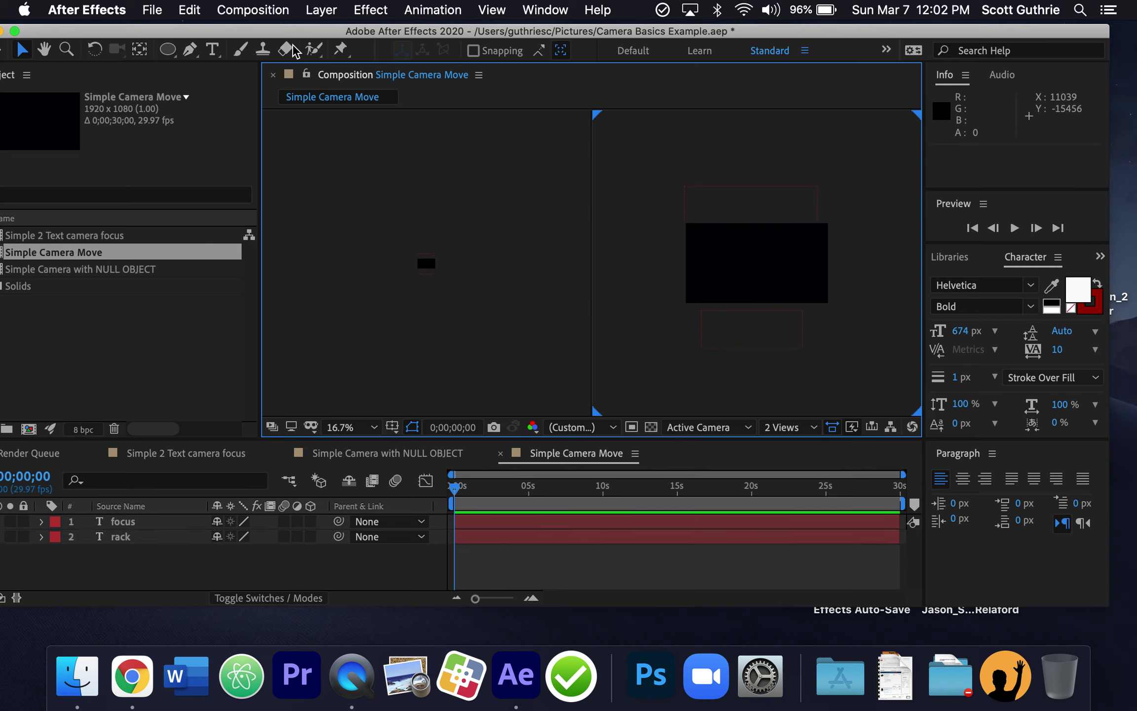
- Add a third text layer reading "Here", with a capital H, inside the composition frame
{"action": "left_click", "coordinate": [212, 50]}
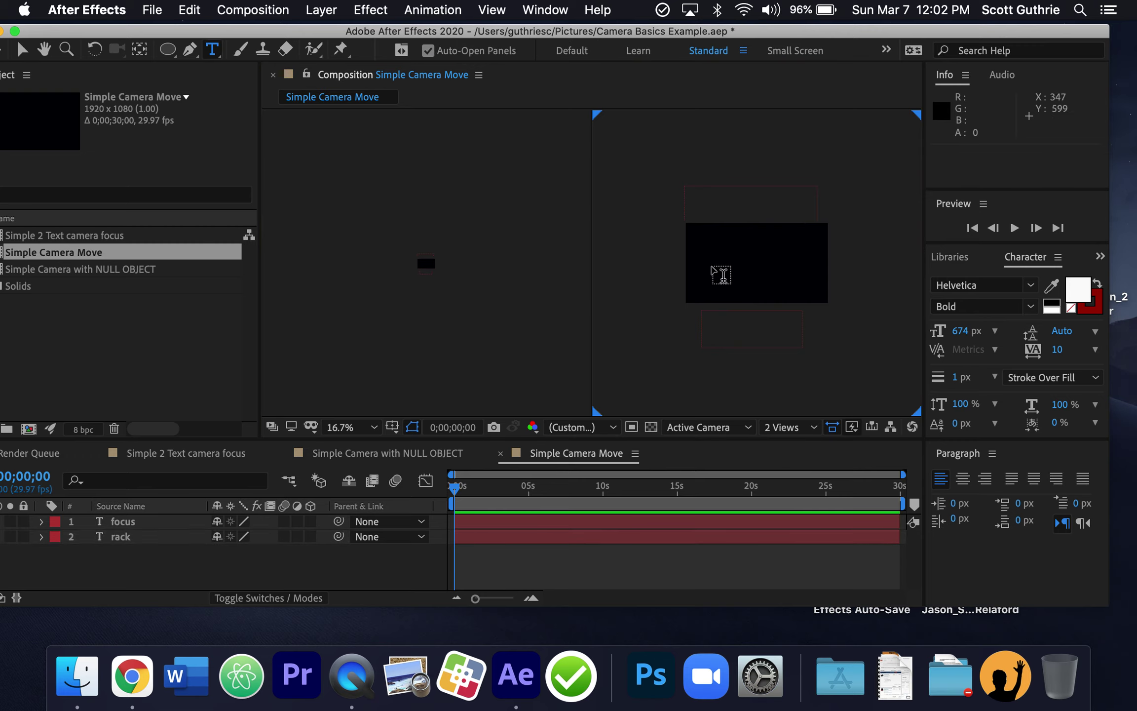
{"action": "left_click", "coordinate": [714, 276]}
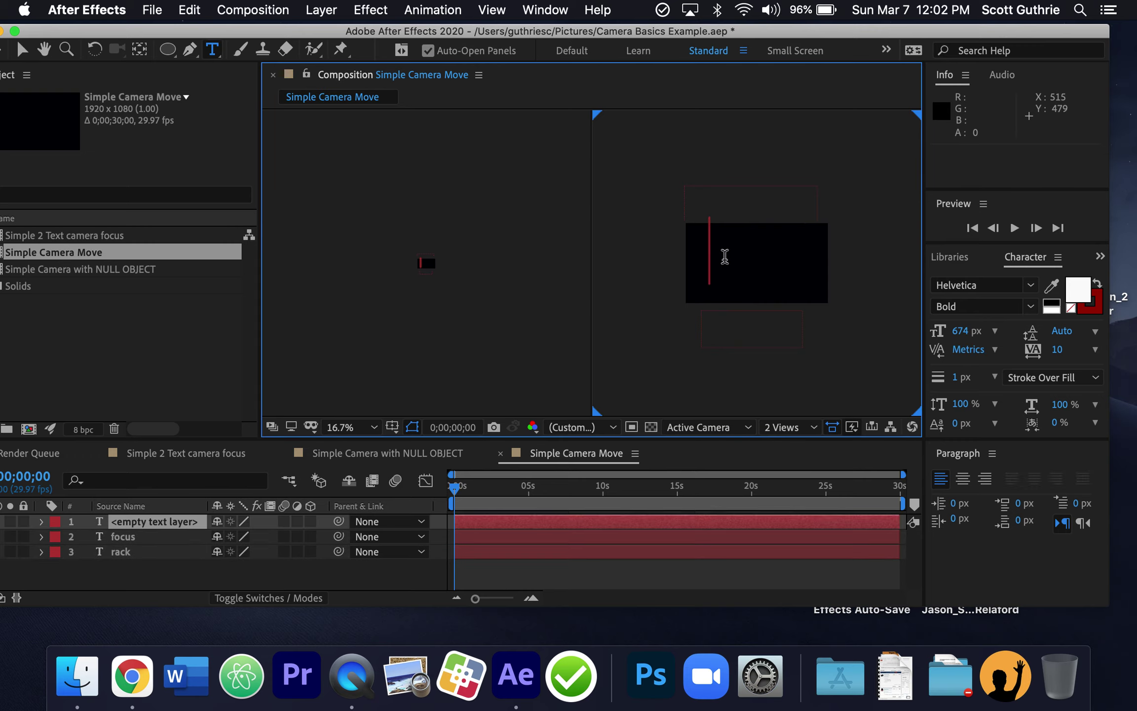
{"action": "type", "text": "here"}
{"action": "key", "text": "BackSpace"}
{"action": "key", "text": "BackSpace"}
{"action": "key", "text": "BackSpace"}
{"action": "key", "text": "BackSpace"}
{"action": "type", "text": "Here"}
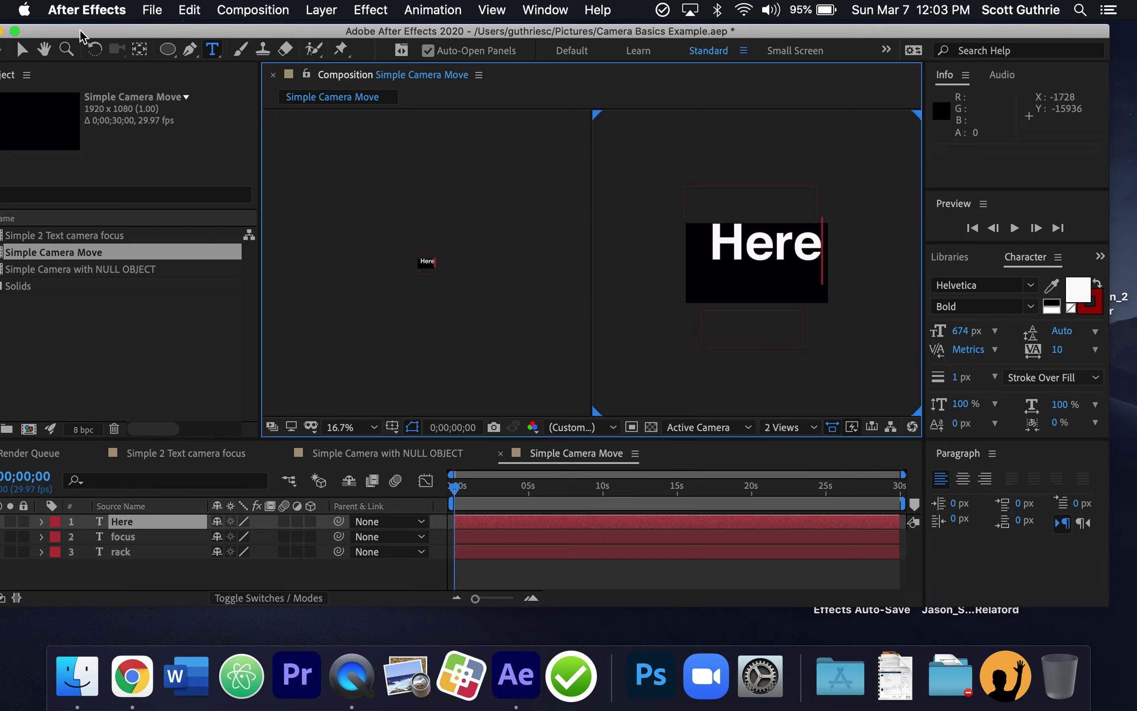
- Move the "Here" text to the middle of the composition frame, at position about 180, 744
{"action": "left_click", "coordinate": [22, 50]}
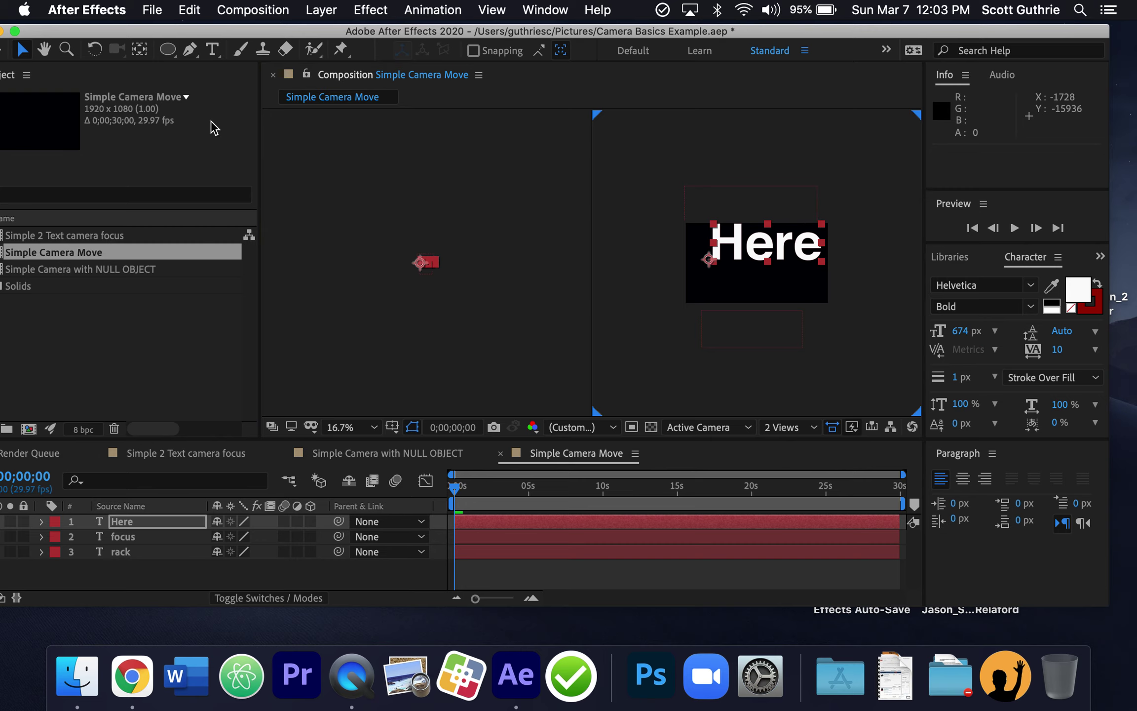
{"action": "left_click", "coordinate": [760, 254]}
{"action": "left_click_drag", "start_coordinate": [760, 254], "coordinate": [753, 267]}
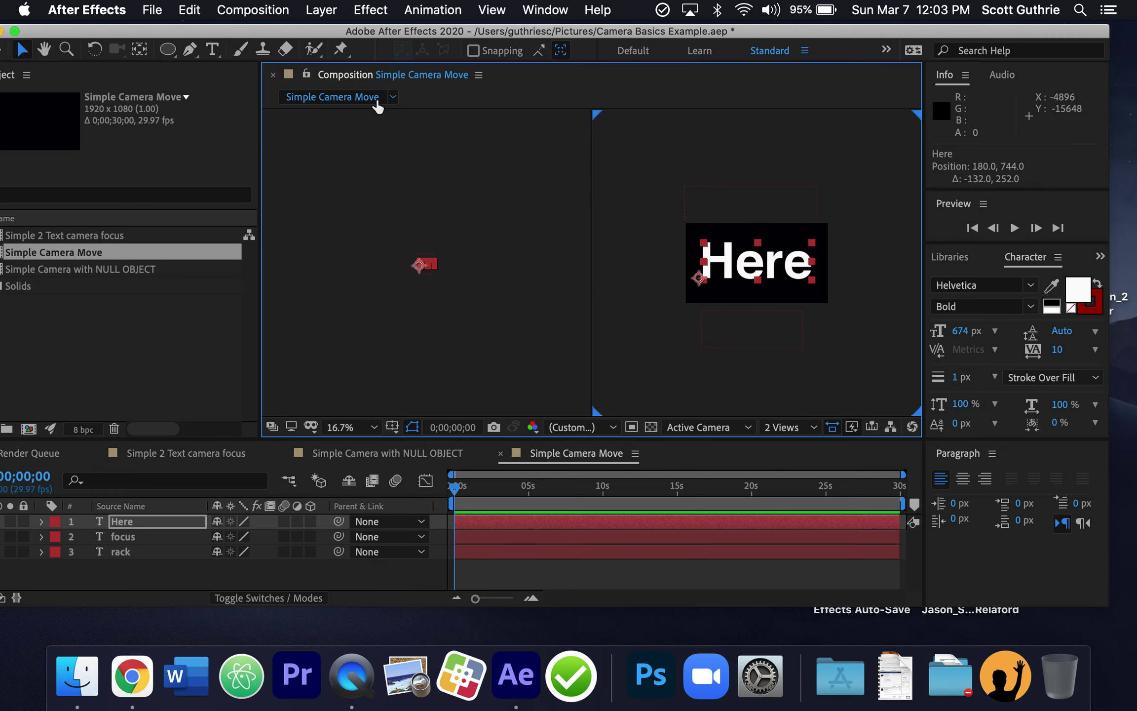
- Make the "Here", "focus" and "rack" text layers 3D layers
{"action": "left_click_drag", "start_coordinate": [379, 28], "coordinate": [398, 25]}
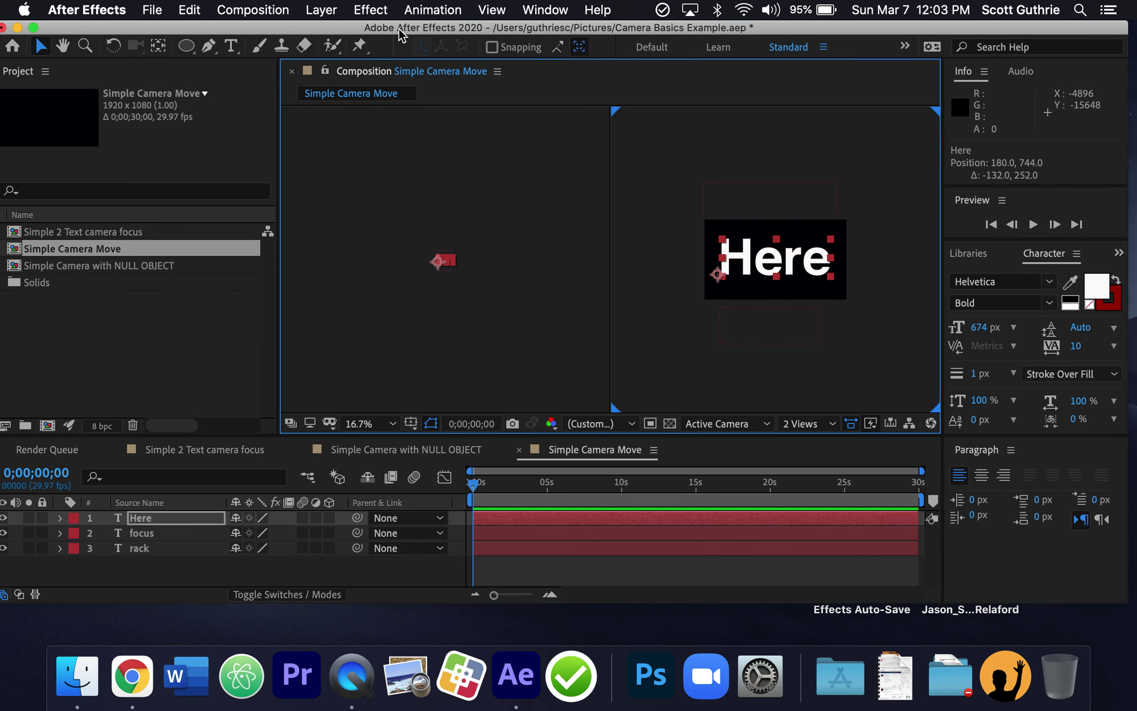
{"action": "left_click", "coordinate": [312, 595]}
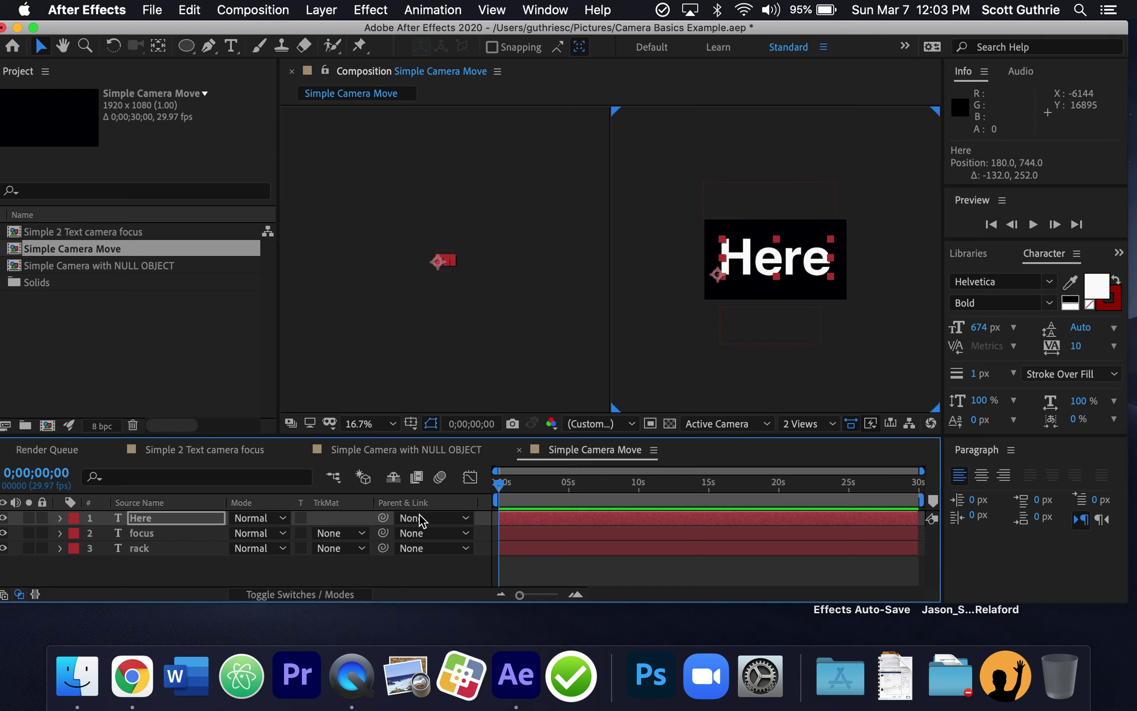
{"action": "left_click", "coordinate": [336, 596]}
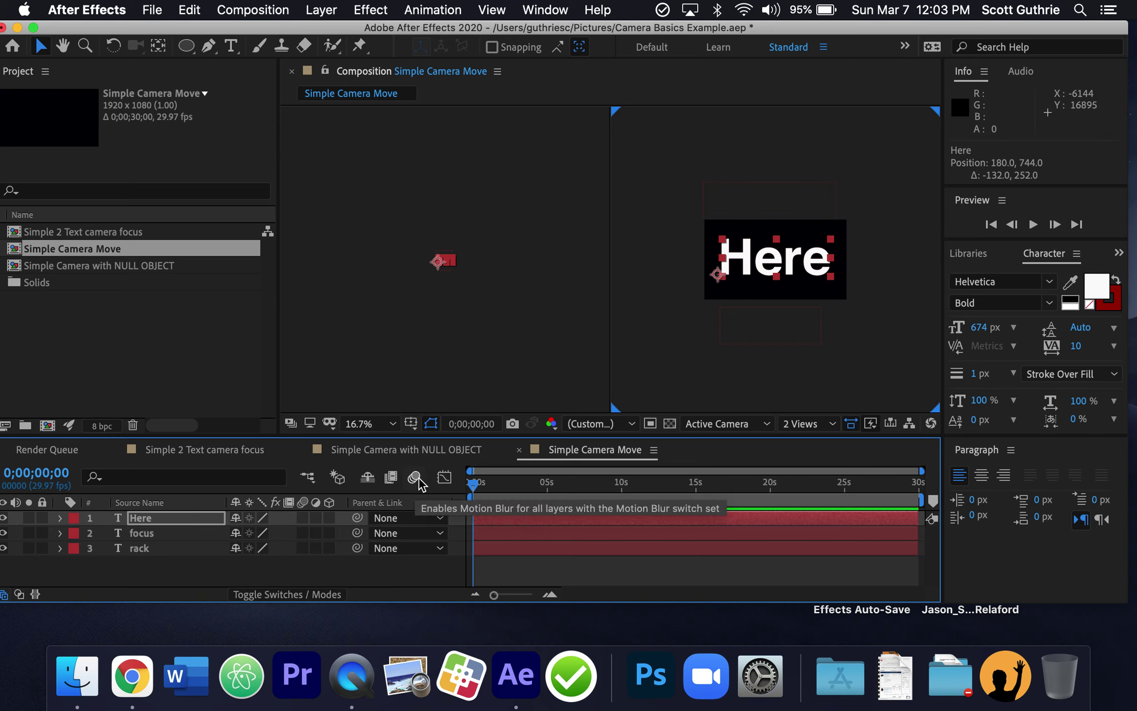
{"action": "left_click", "coordinate": [330, 517]}
{"action": "left_click", "coordinate": [329, 533]}
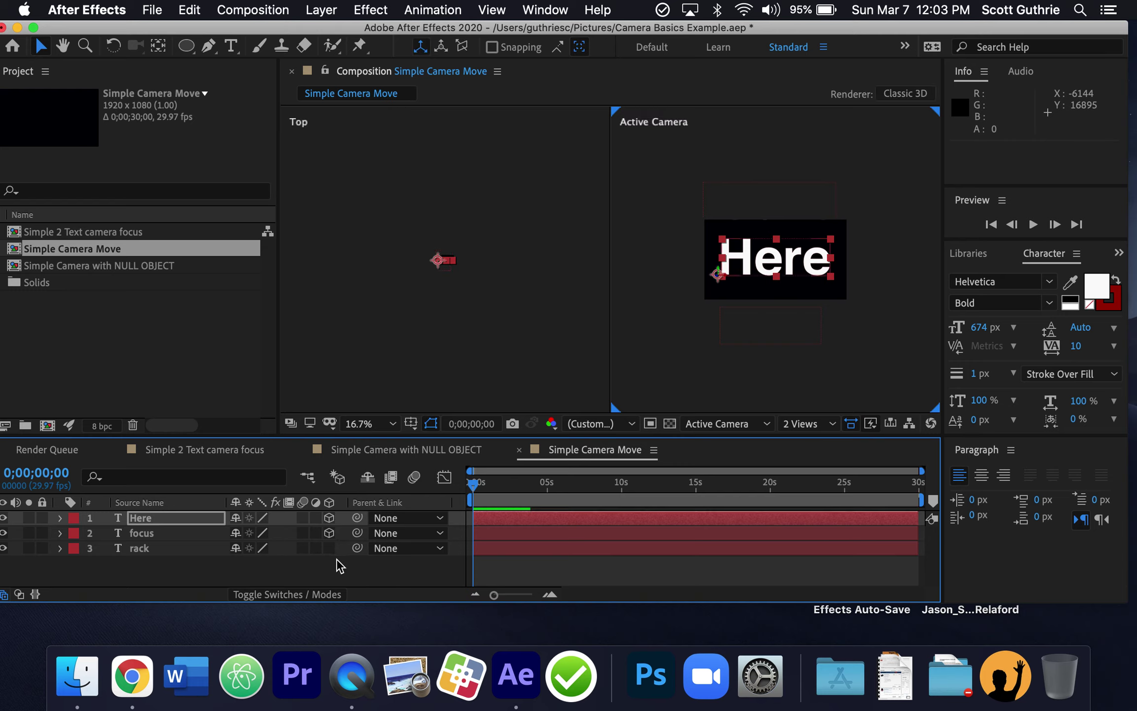
{"action": "left_click", "coordinate": [330, 548]}
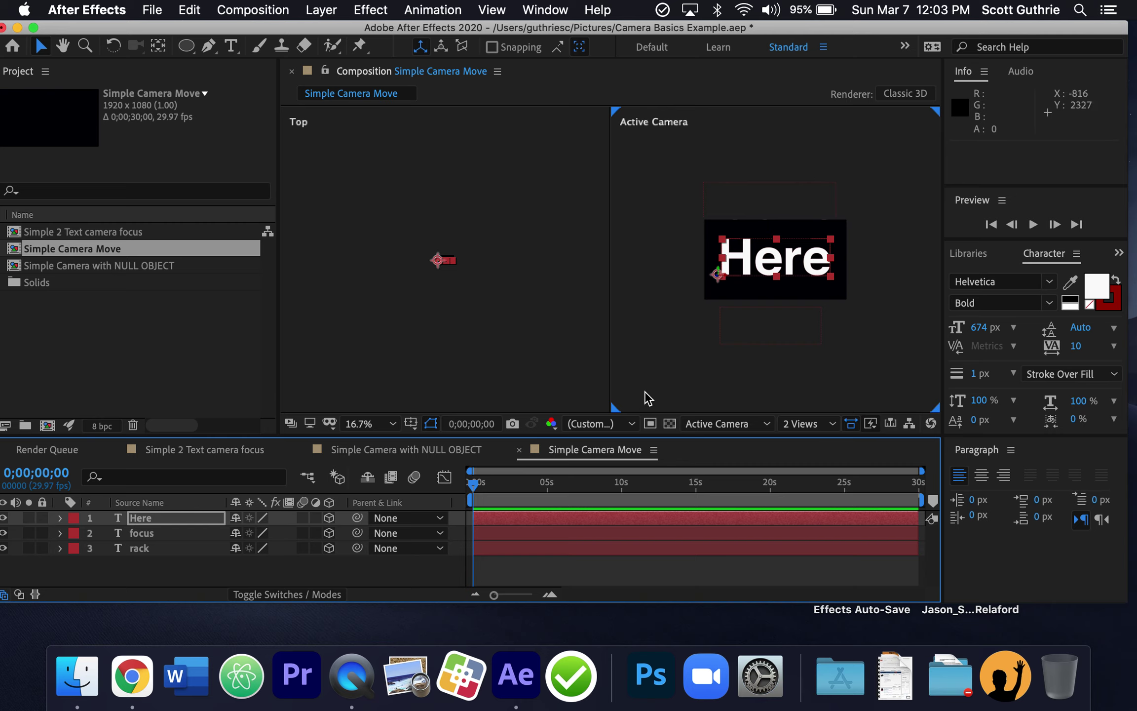
- Center the anchor point of the "Here" layer in its layer content
{"action": "left_click", "coordinate": [552, 514]}
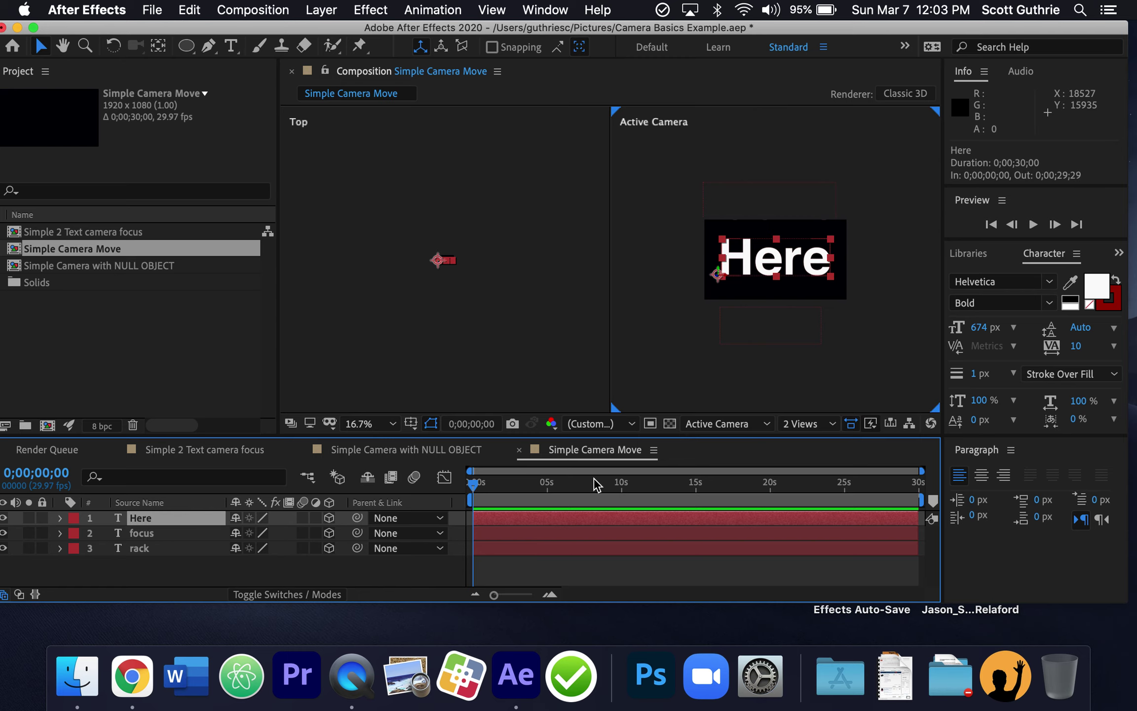
{"action": "left_click", "coordinate": [321, 11]}
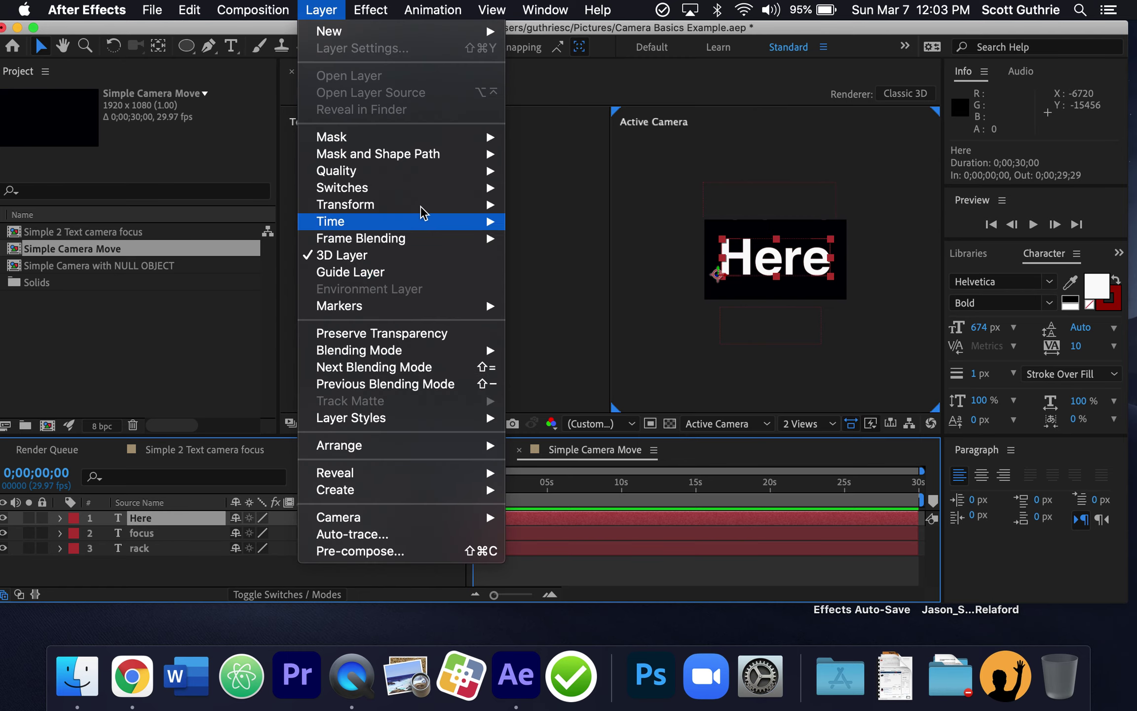
{"action": "mouse_move", "coordinate": [421, 206]}
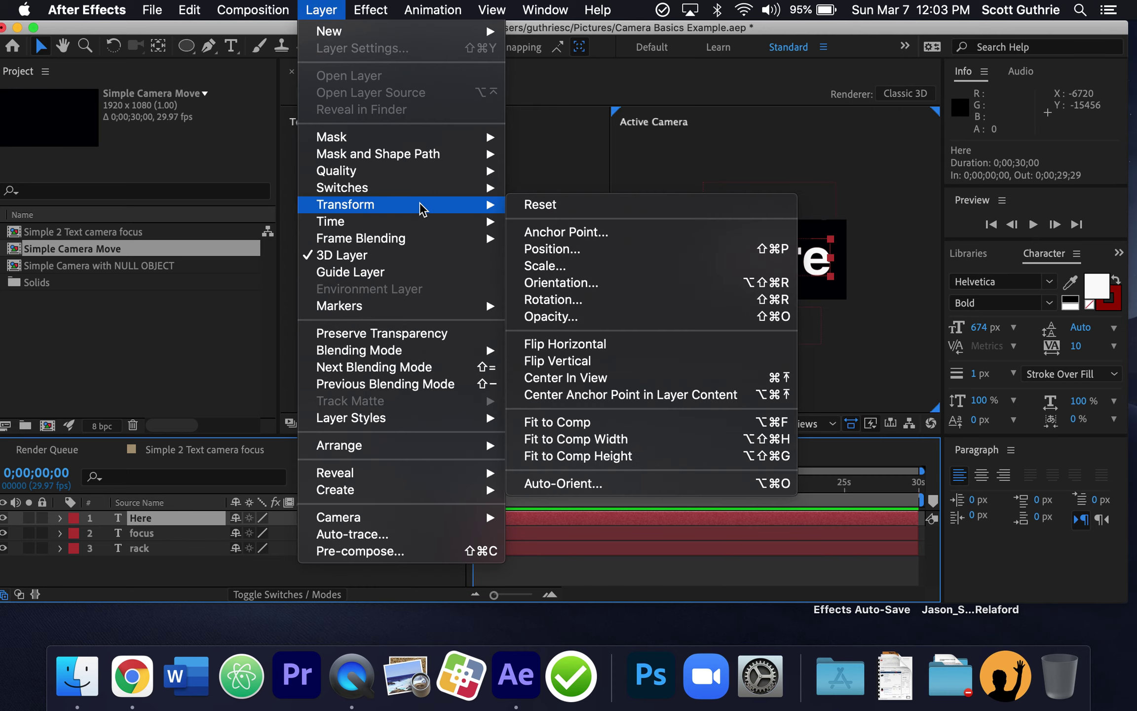
{"action": "left_click", "coordinate": [742, 396]}
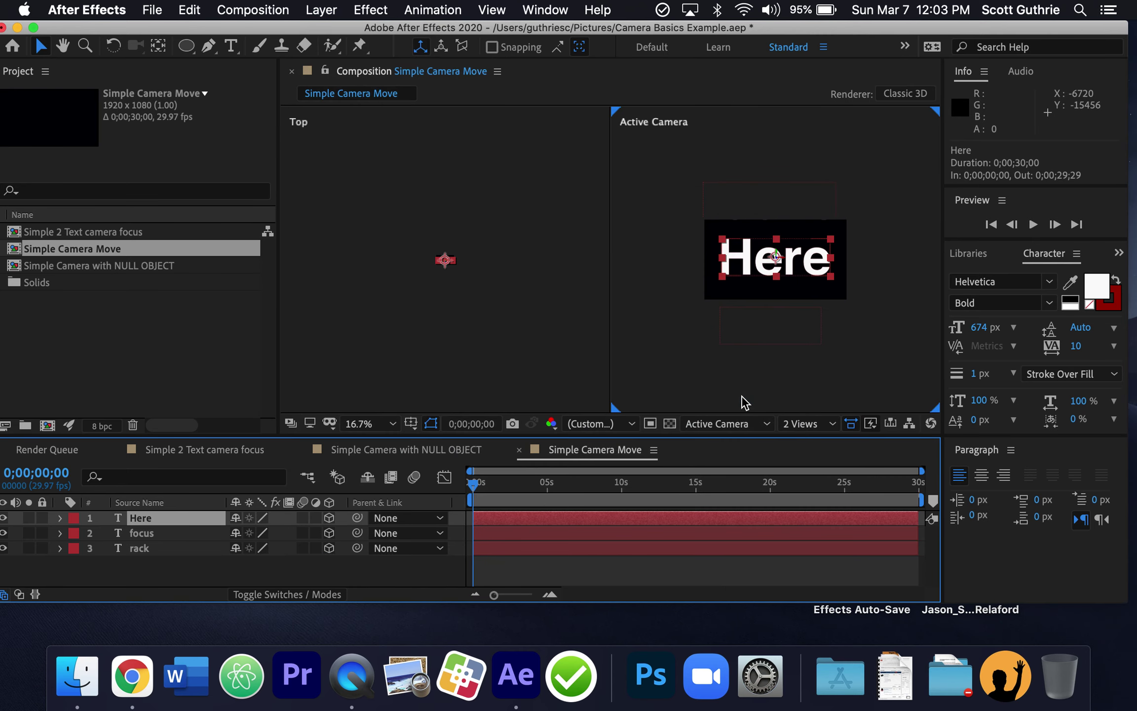
- Center the anchor point of the "focus" layer in its layer content
{"action": "left_click", "coordinate": [650, 534]}
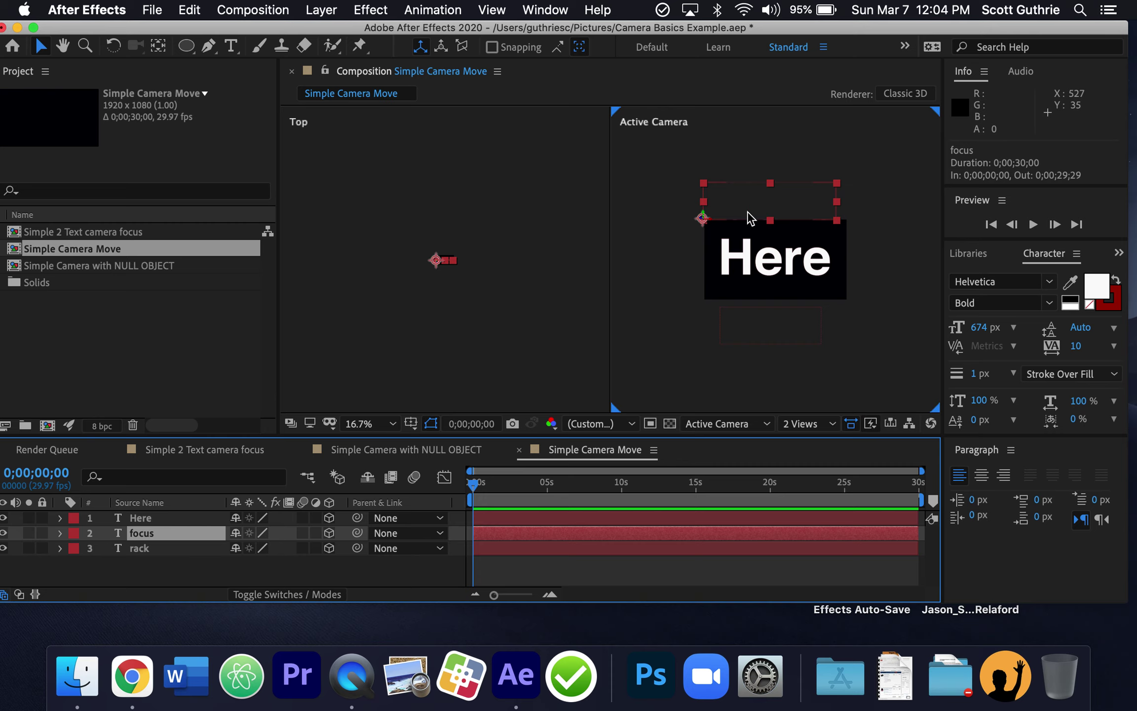
{"action": "left_click", "coordinate": [310, 11]}
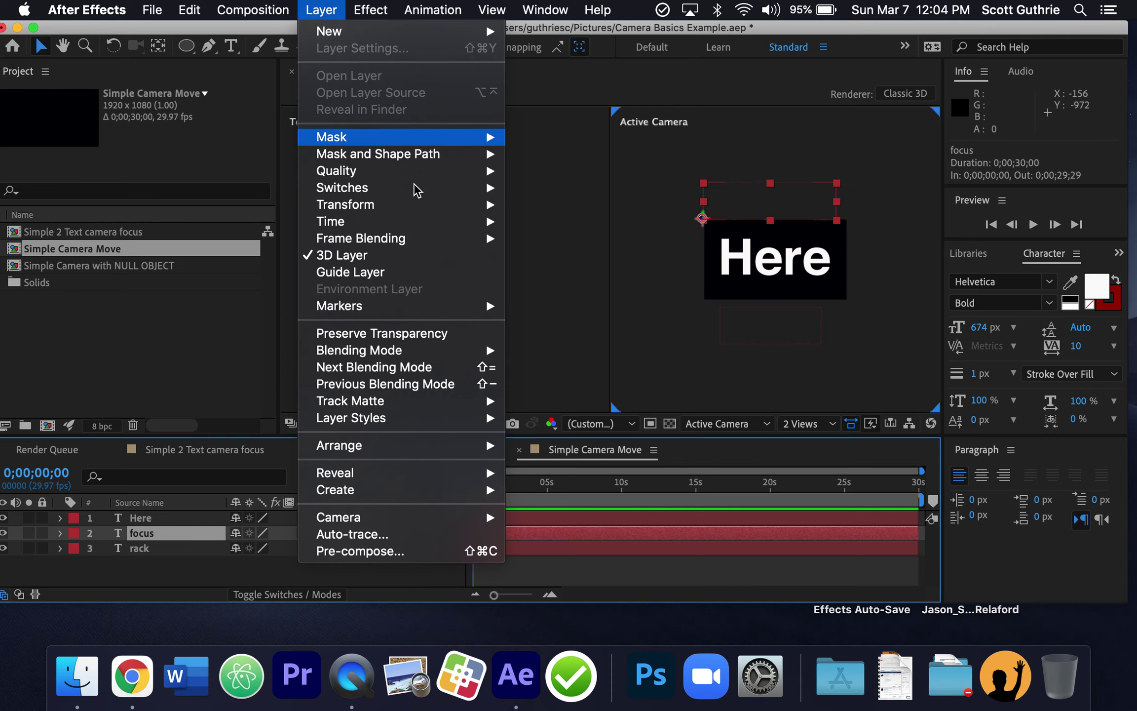
{"action": "mouse_move", "coordinate": [406, 170]}
{"action": "mouse_move", "coordinate": [414, 206]}
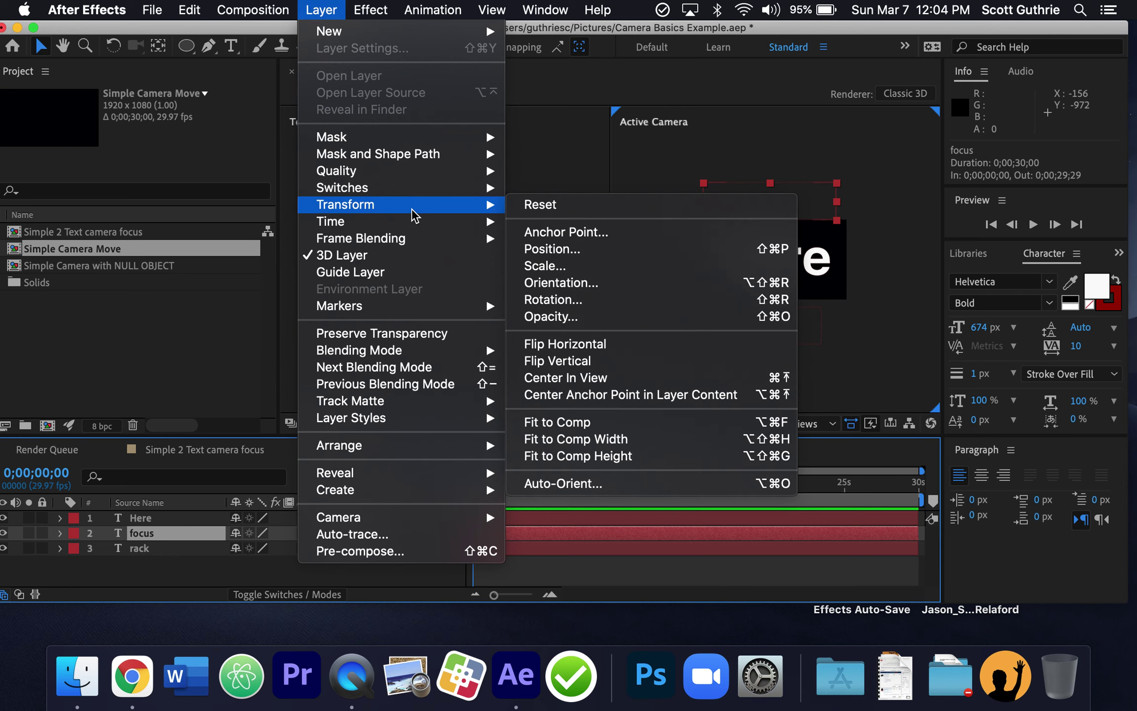
{"action": "left_click", "coordinate": [729, 402]}
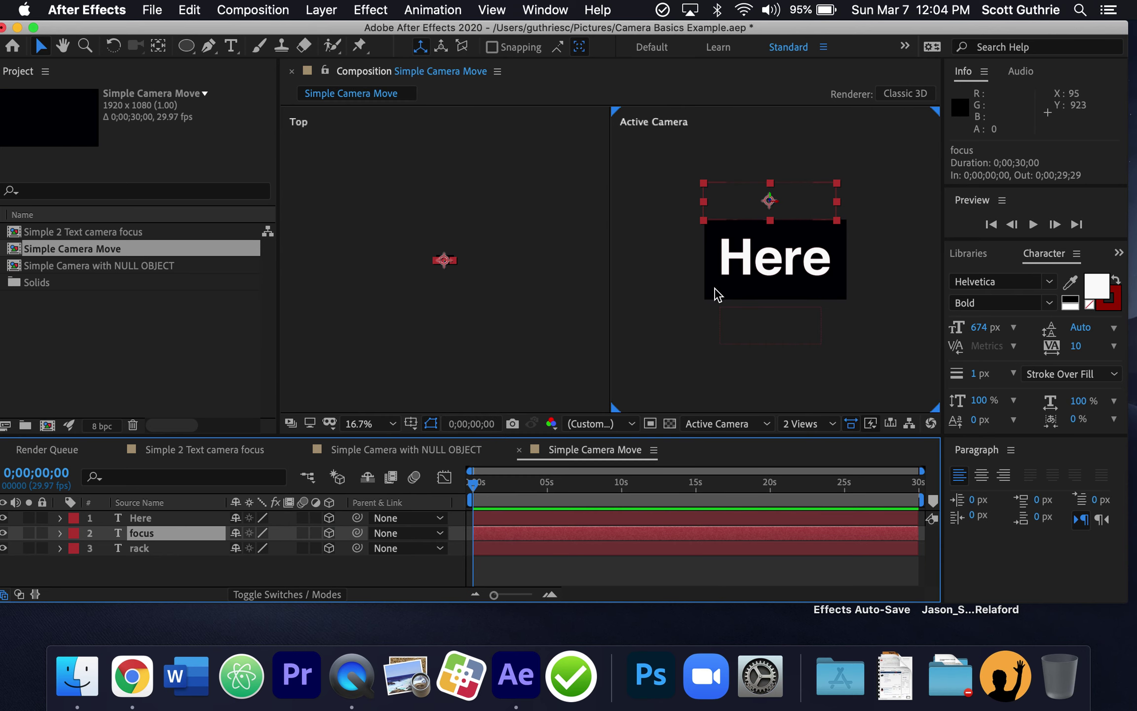
- Center the anchor point of the "rack" layer in its layer content
{"action": "left_click", "coordinate": [788, 360]}
{"action": "left_click", "coordinate": [775, 337]}
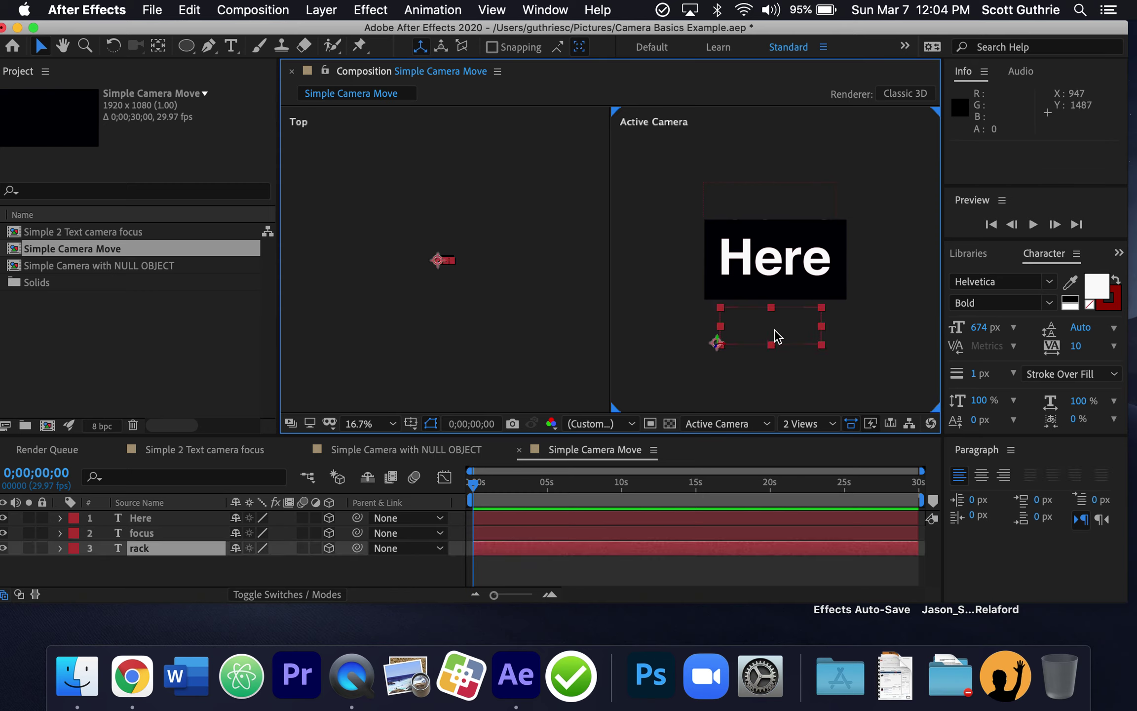
{"action": "left_click", "coordinate": [321, 10]}
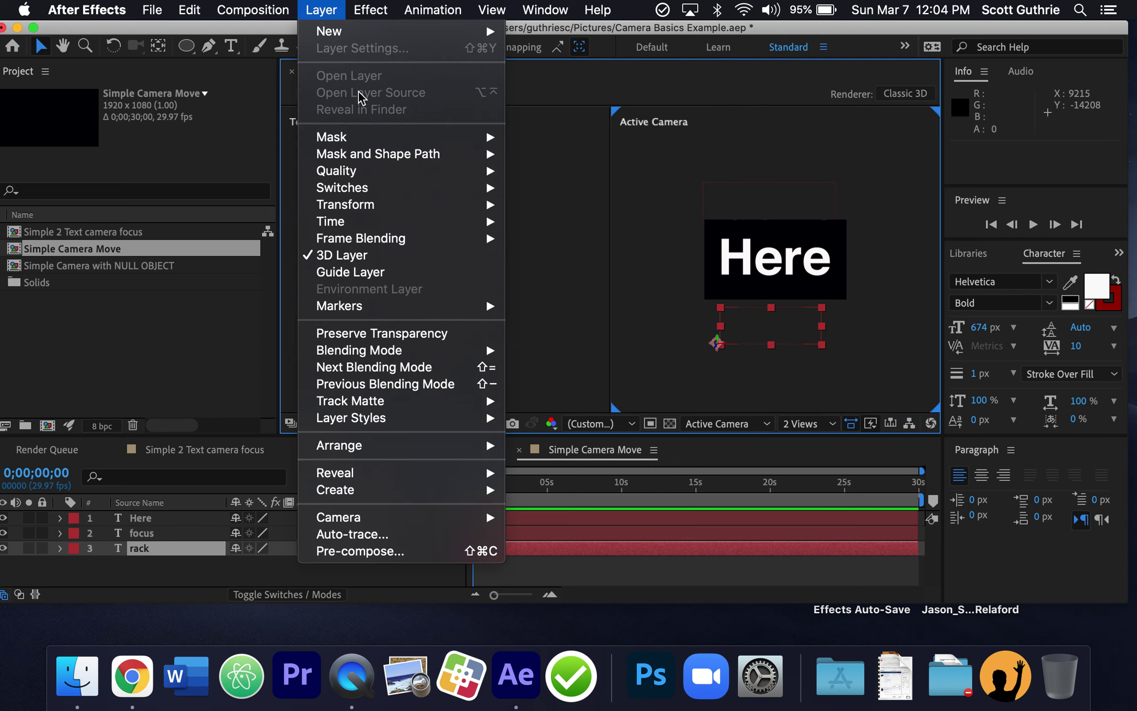
{"action": "mouse_move", "coordinate": [379, 204]}
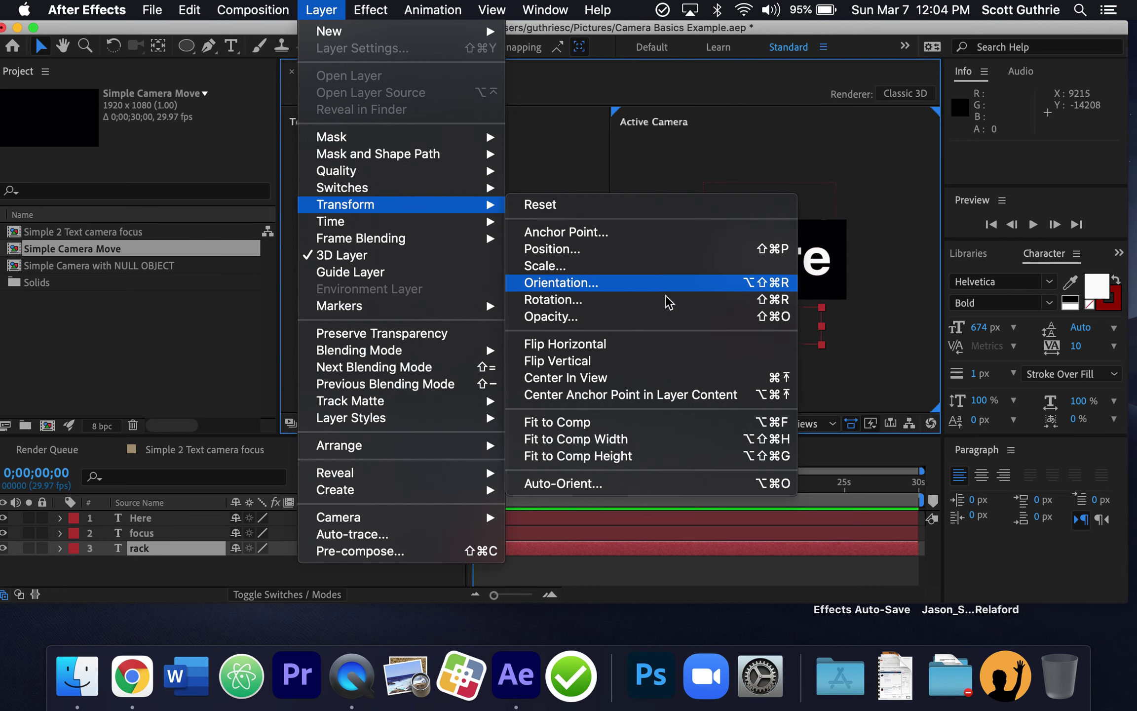
{"action": "left_click", "coordinate": [691, 394]}
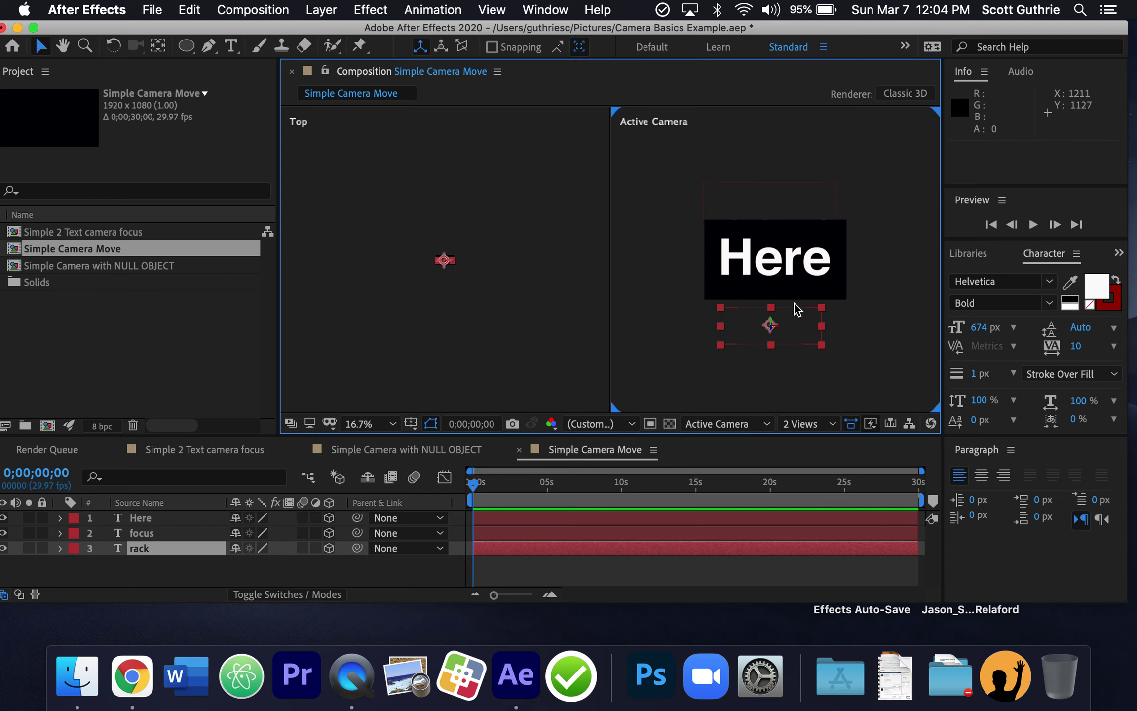
- Bring the "rack" layer's outline and 3D axes to the middle of the Active Camera view for inspection
{"action": "scroll", "coordinate": [792, 324], "scroll_direction": "up", "scroll_amount": 2}
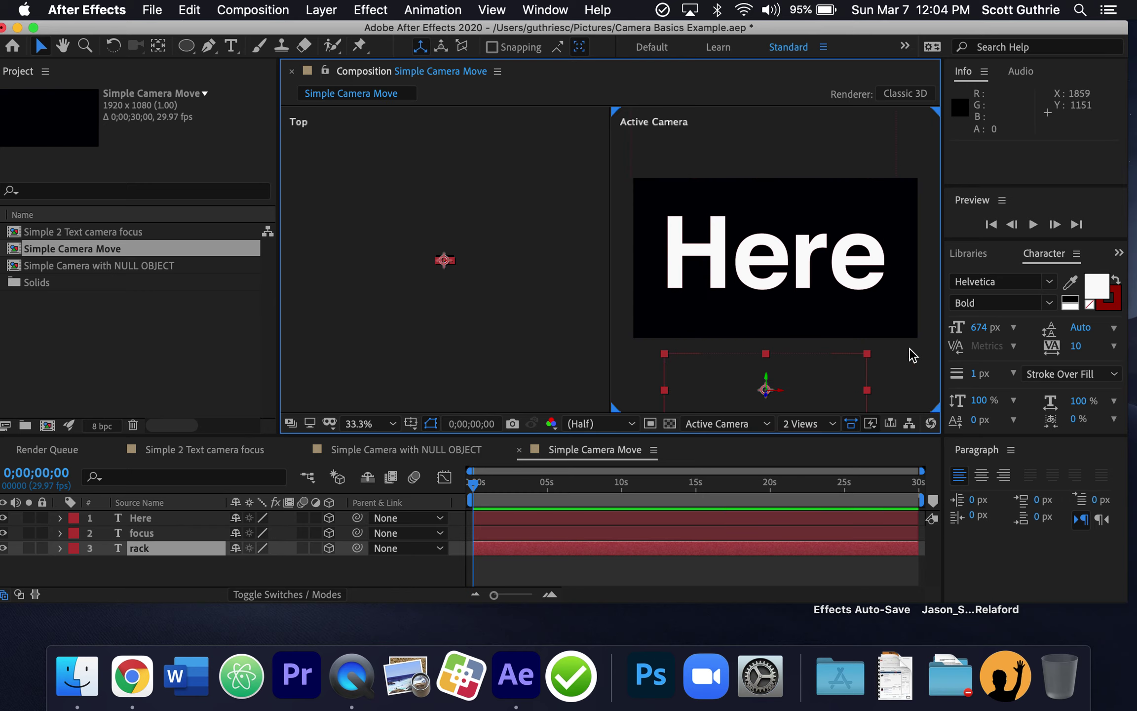
{"action": "left_click", "coordinate": [63, 46]}
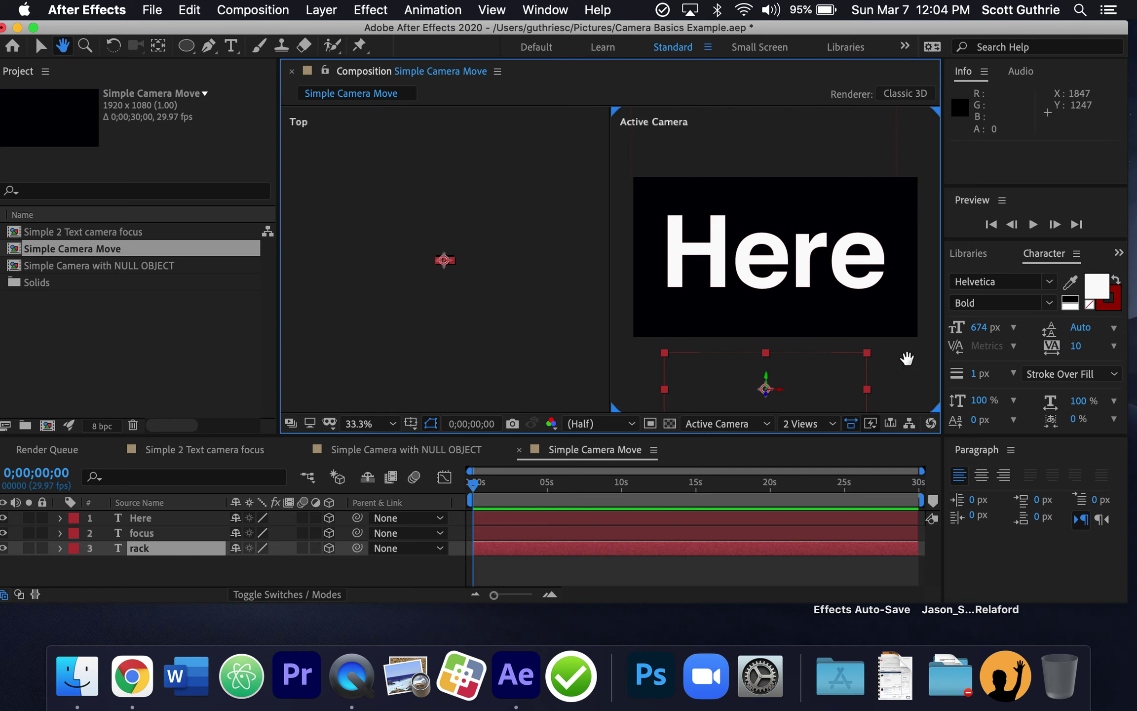
{"action": "left_click_drag", "start_coordinate": [907, 356], "coordinate": [897, 253]}
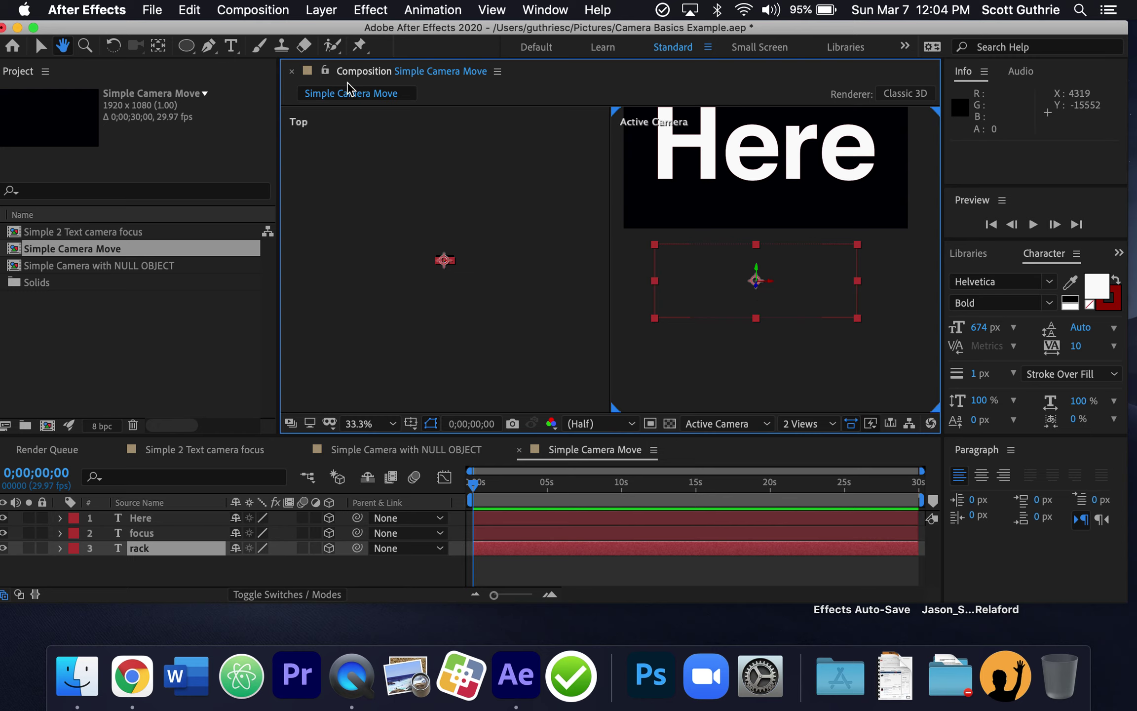
{"action": "left_click", "coordinate": [41, 46]}
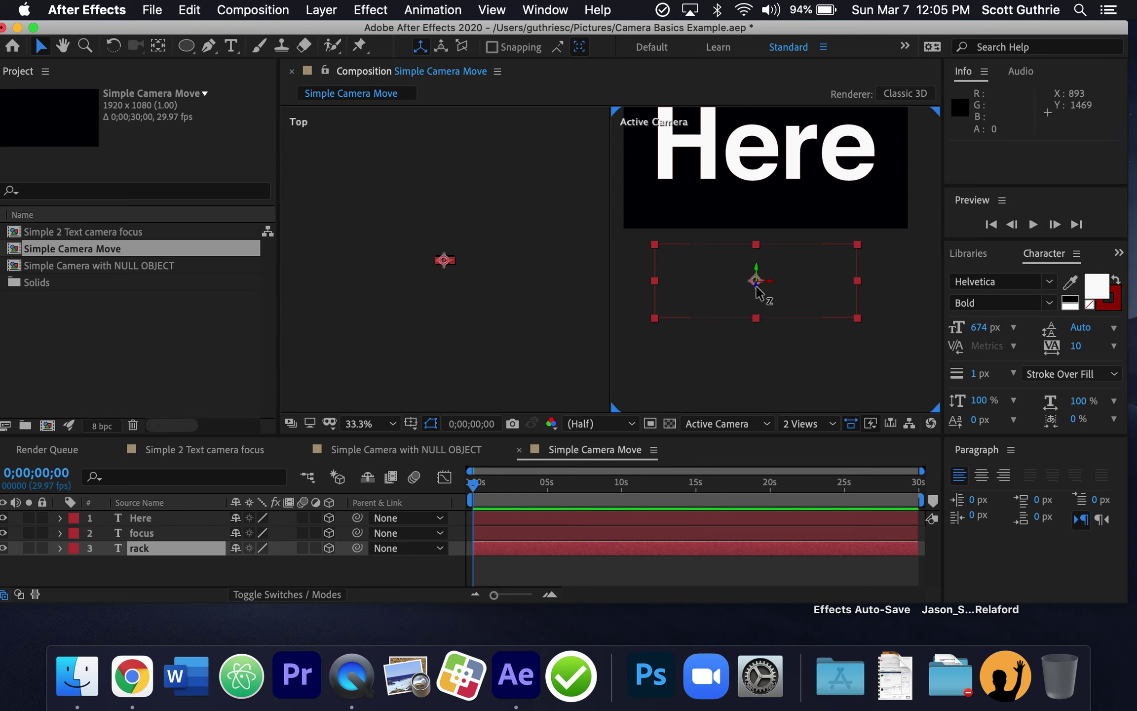
{"action": "left_click", "coordinate": [833, 429]}
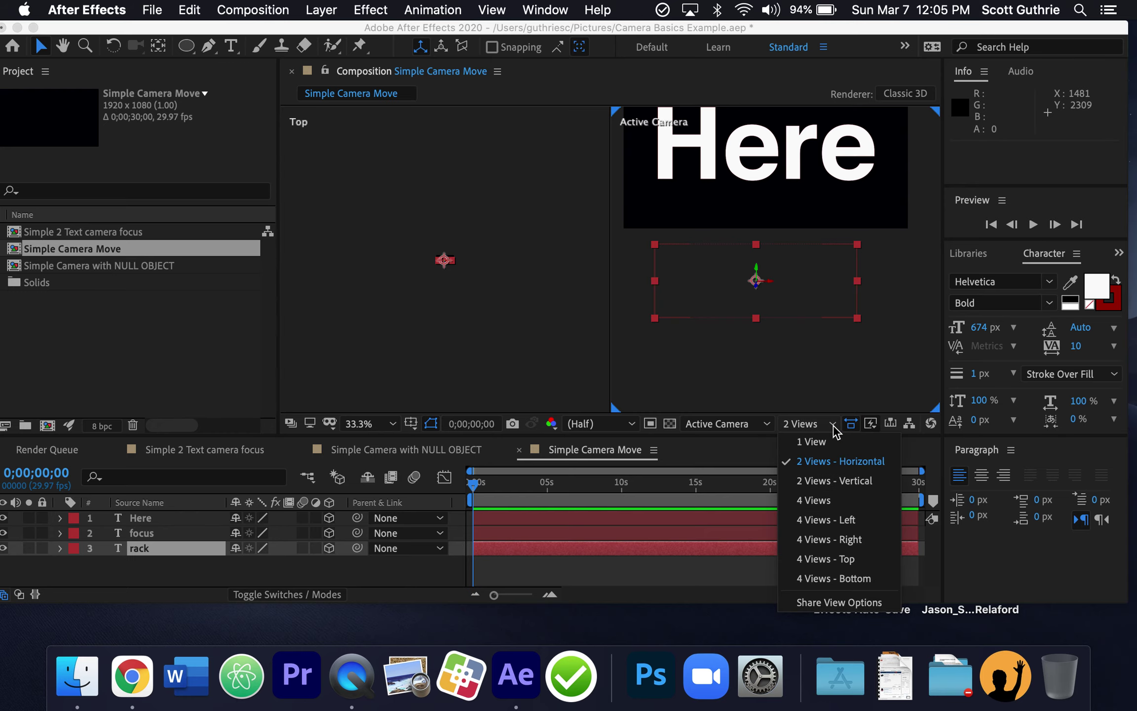
{"action": "left_click", "coordinate": [811, 441]}
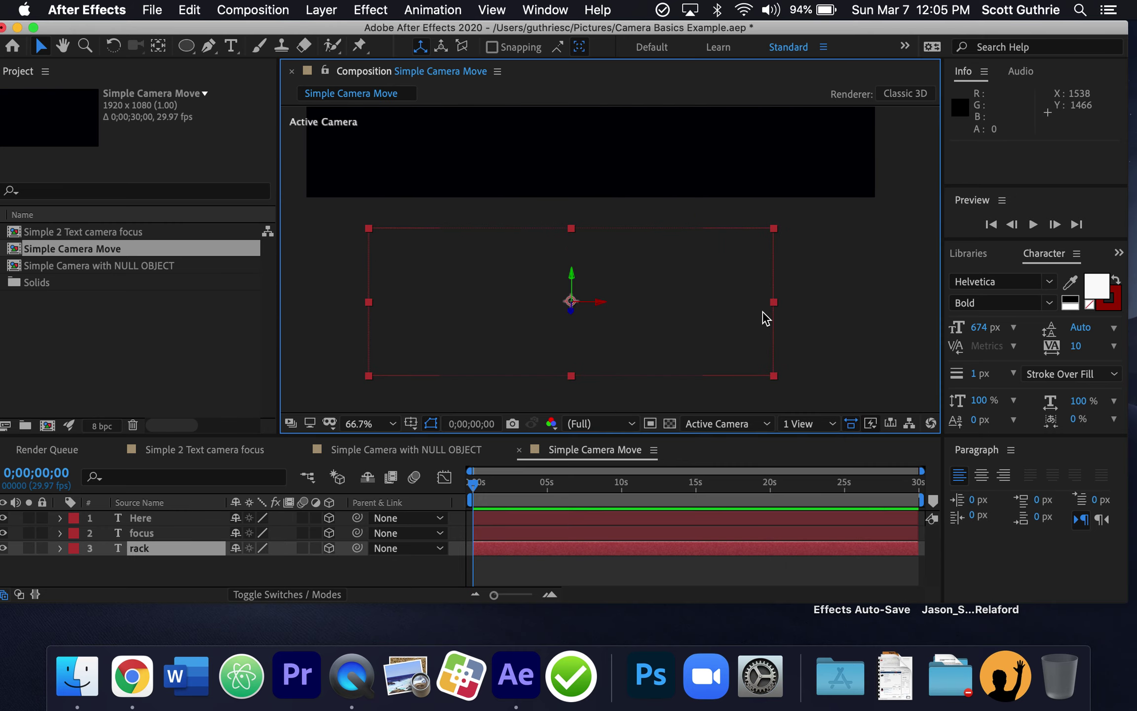
{"action": "key", "text": "comma"}
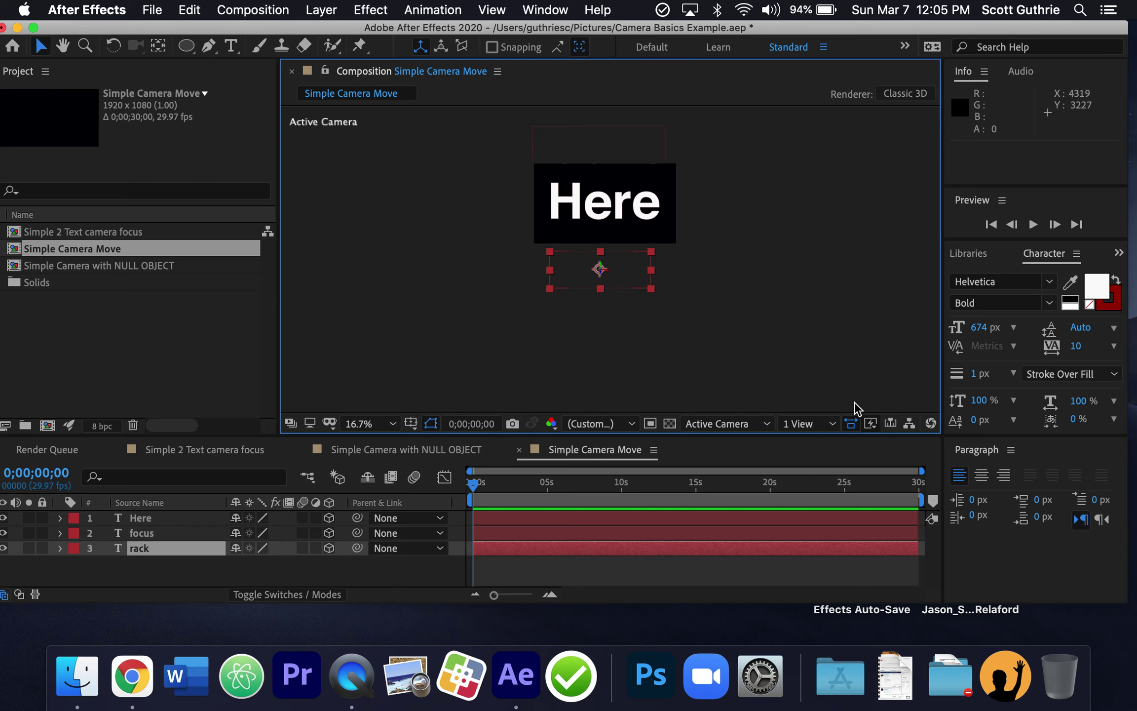
{"action": "left_click", "coordinate": [833, 424]}
{"action": "left_click", "coordinate": [848, 462]}
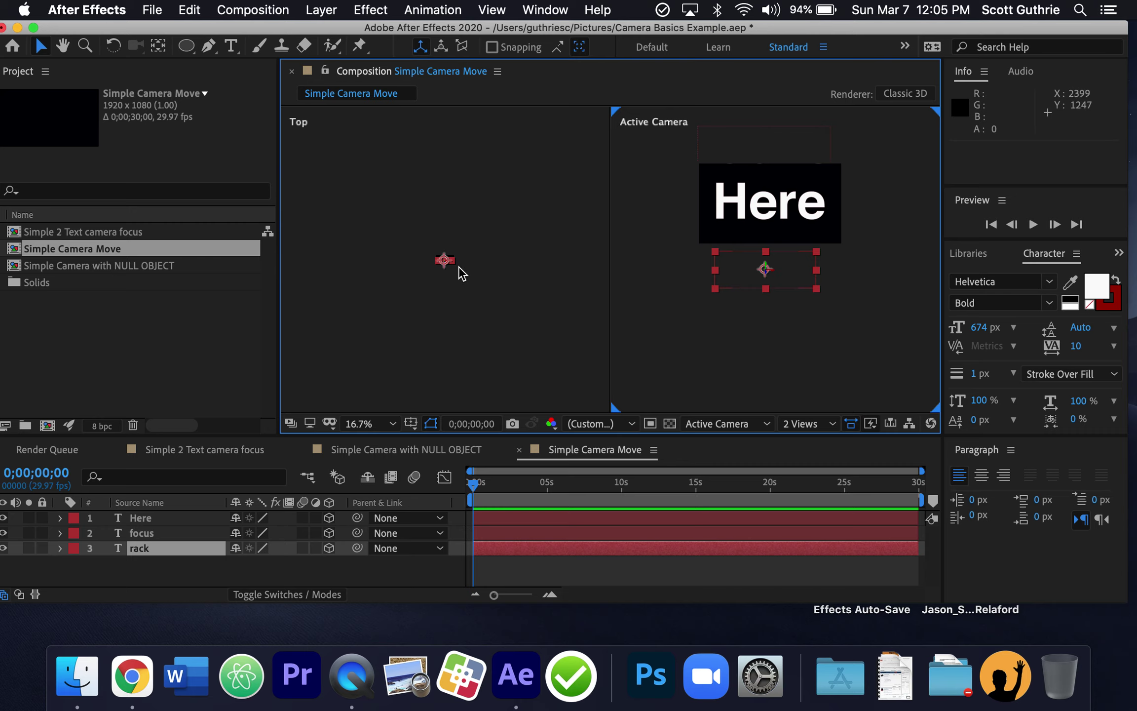
- Move the "rack" layer back along its Z axis in the Top view to a Z position of about 1440
{"action": "scroll", "coordinate": [473, 285], "scroll_direction": "up", "scroll_amount": 1}
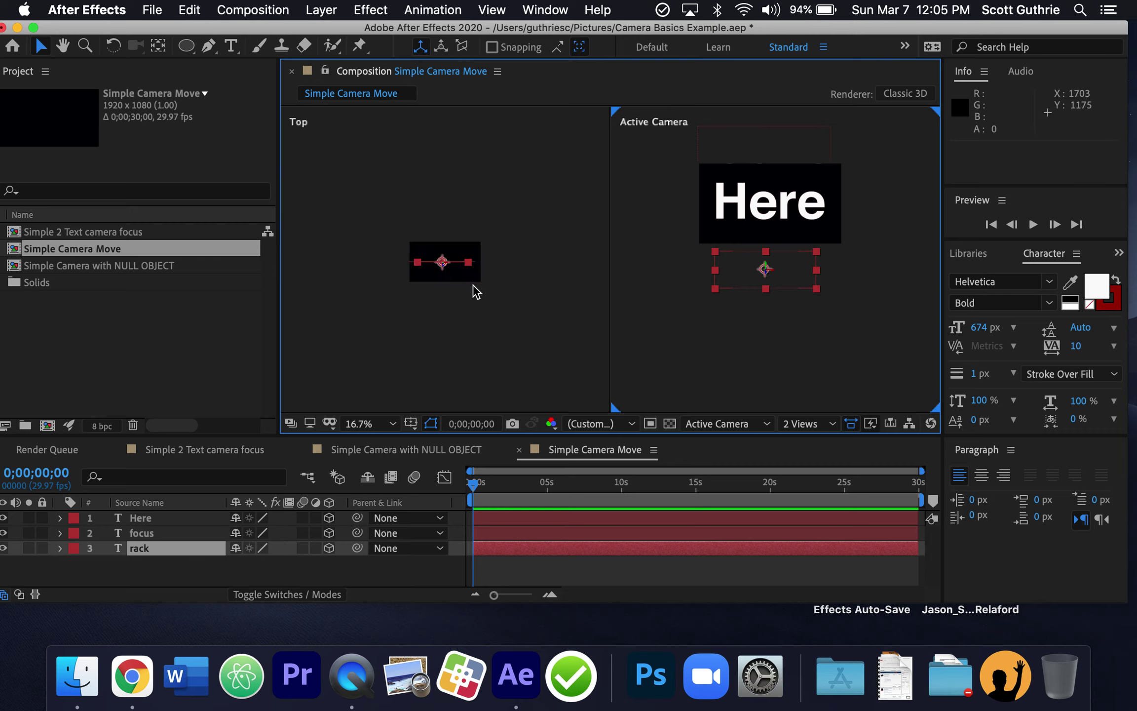
{"action": "scroll", "coordinate": [497, 297], "scroll_direction": "up", "scroll_amount": 1}
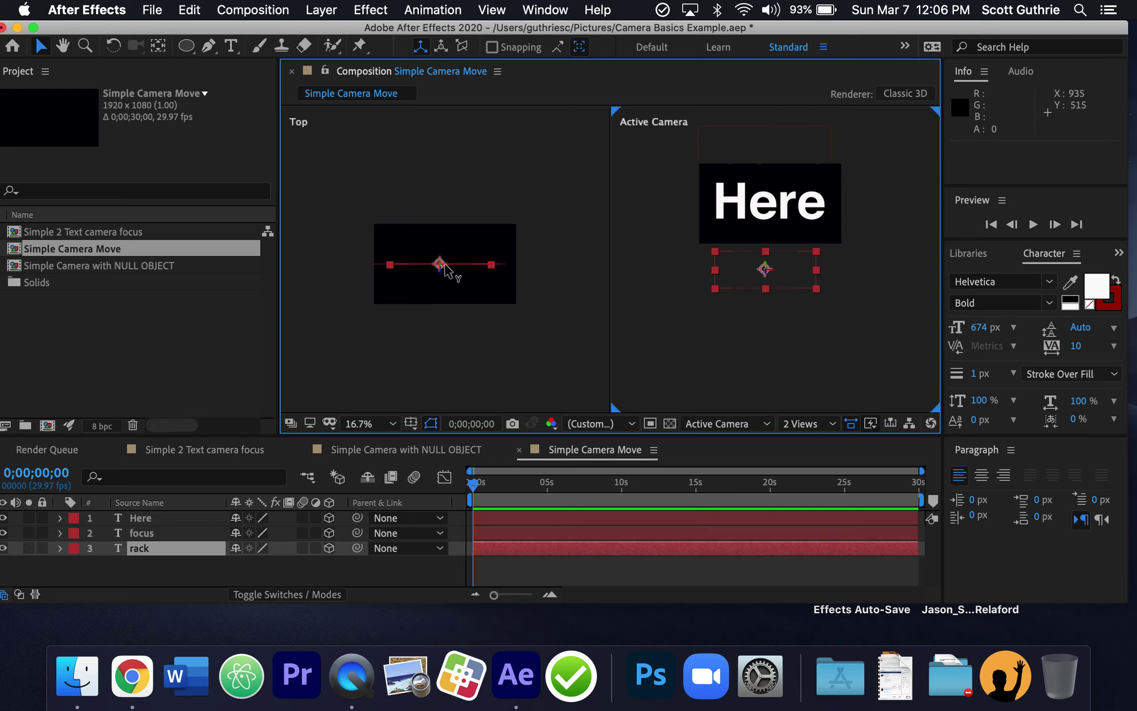
{"action": "scroll", "coordinate": [458, 286], "scroll_direction": "down", "scroll_amount": 2}
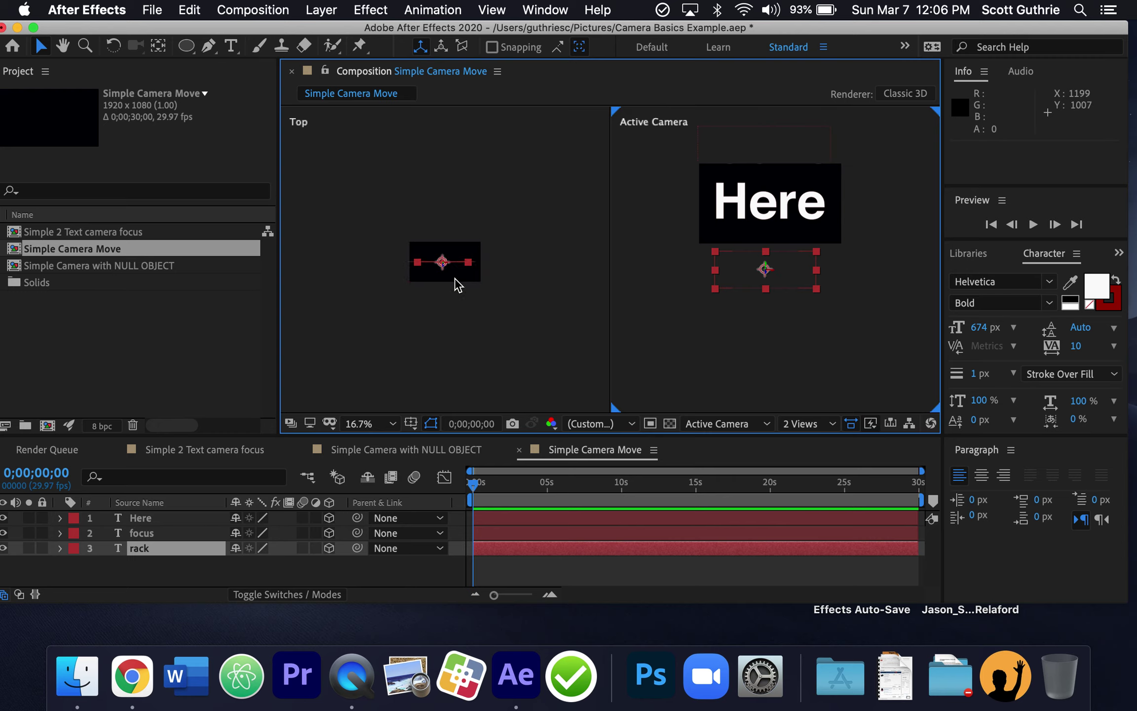
{"action": "scroll", "coordinate": [453, 275], "scroll_direction": "up", "scroll_amount": 2}
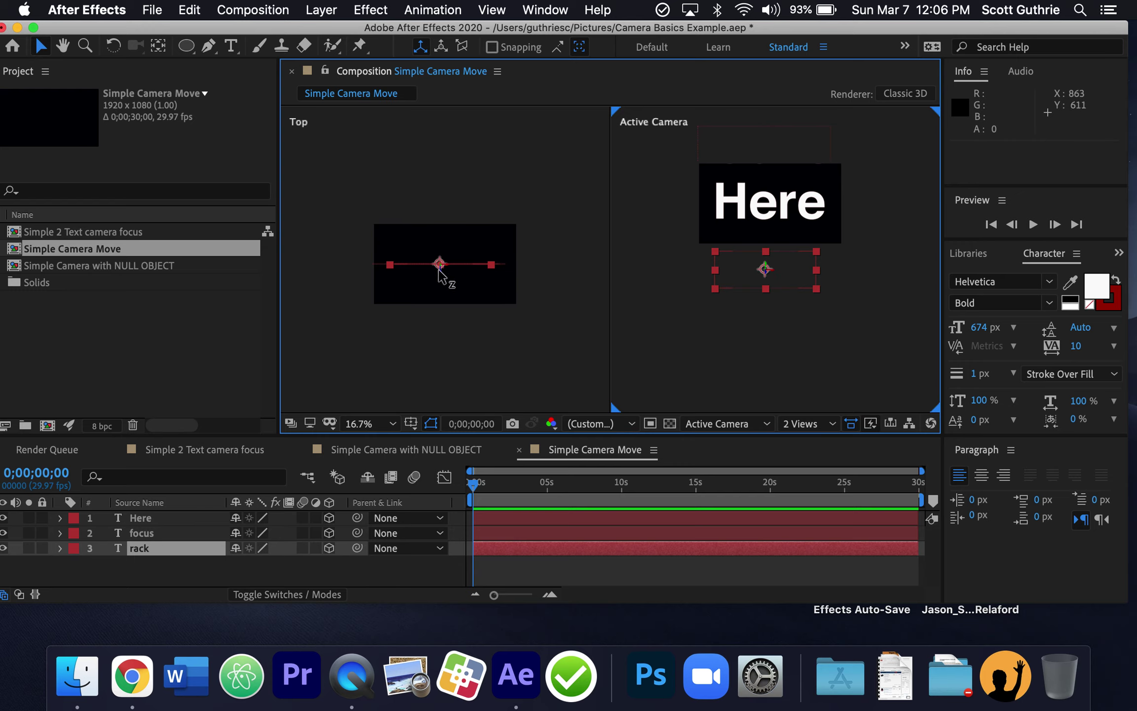
{"action": "left_click_drag", "start_coordinate": [438, 270], "coordinate": [425, 164]}
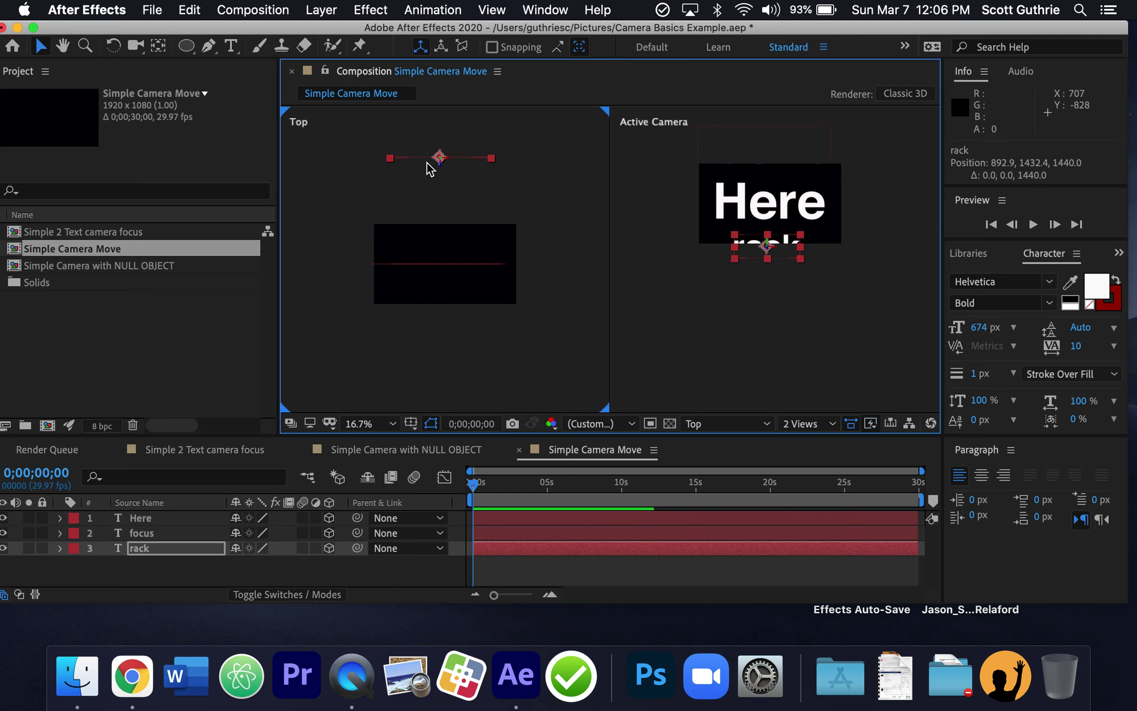
- Push the "rack" layer farther back along Z in the Top view to about 2064
{"action": "key", "text": "period"}
{"action": "key", "text": "comma"}
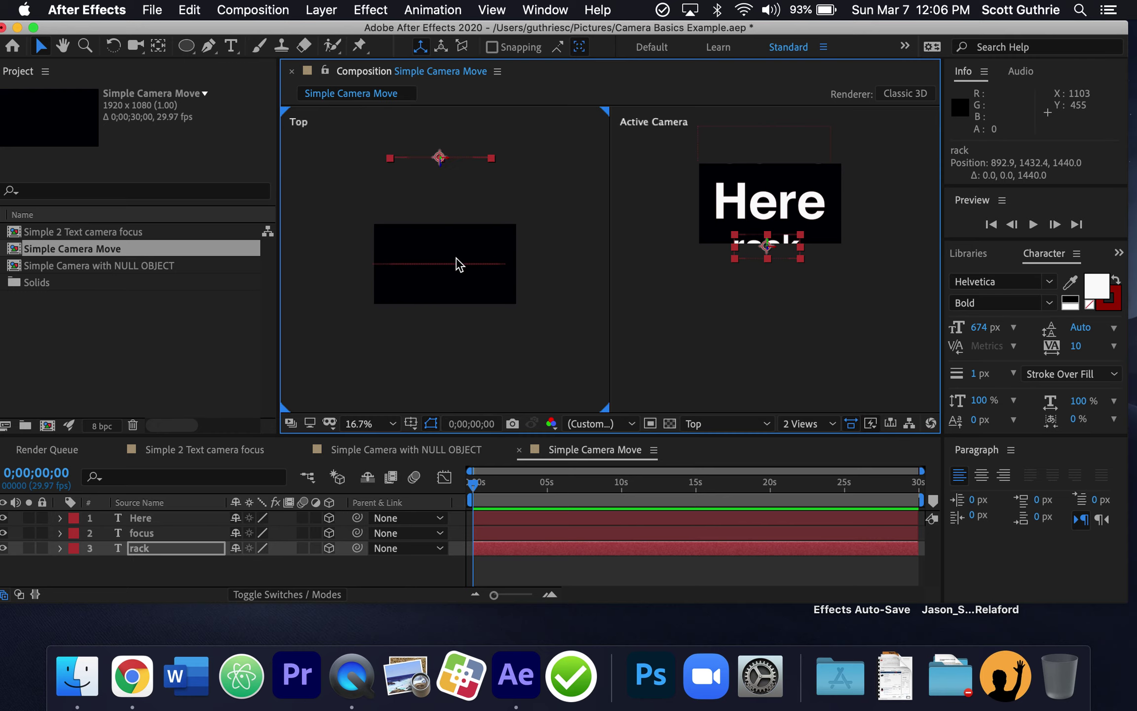
{"action": "key", "text": "comma"}
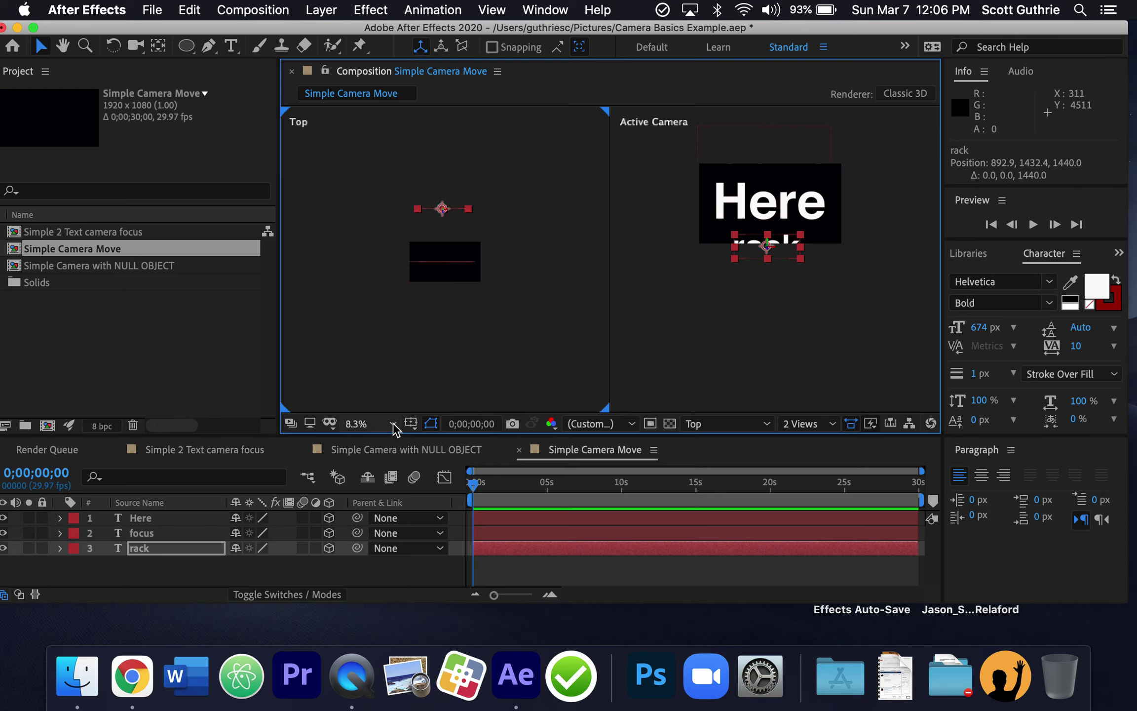
{"action": "key", "text": "comma"}
{"action": "key", "text": "period"}
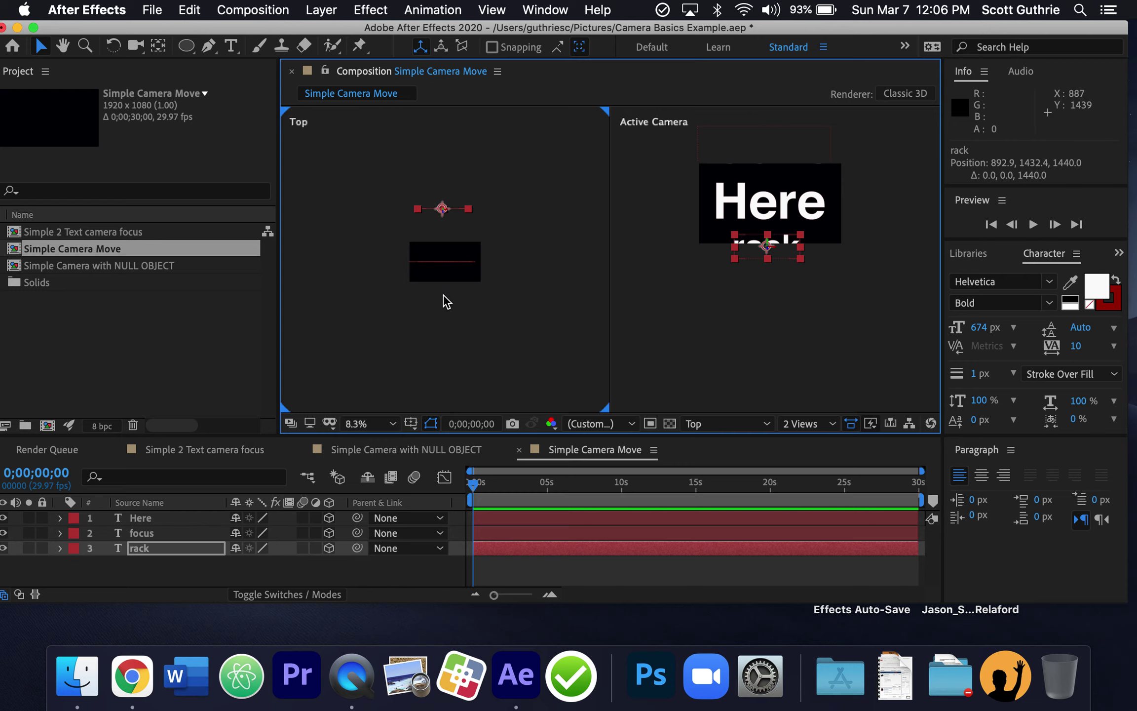
{"action": "mouse_move", "coordinate": [442, 211]}
{"action": "left_mouse_down"}
{"action": "mouse_move", "coordinate": [435, 134]}
{"action": "mouse_move", "coordinate": [435, 193]}
{"action": "left_mouse_up"}
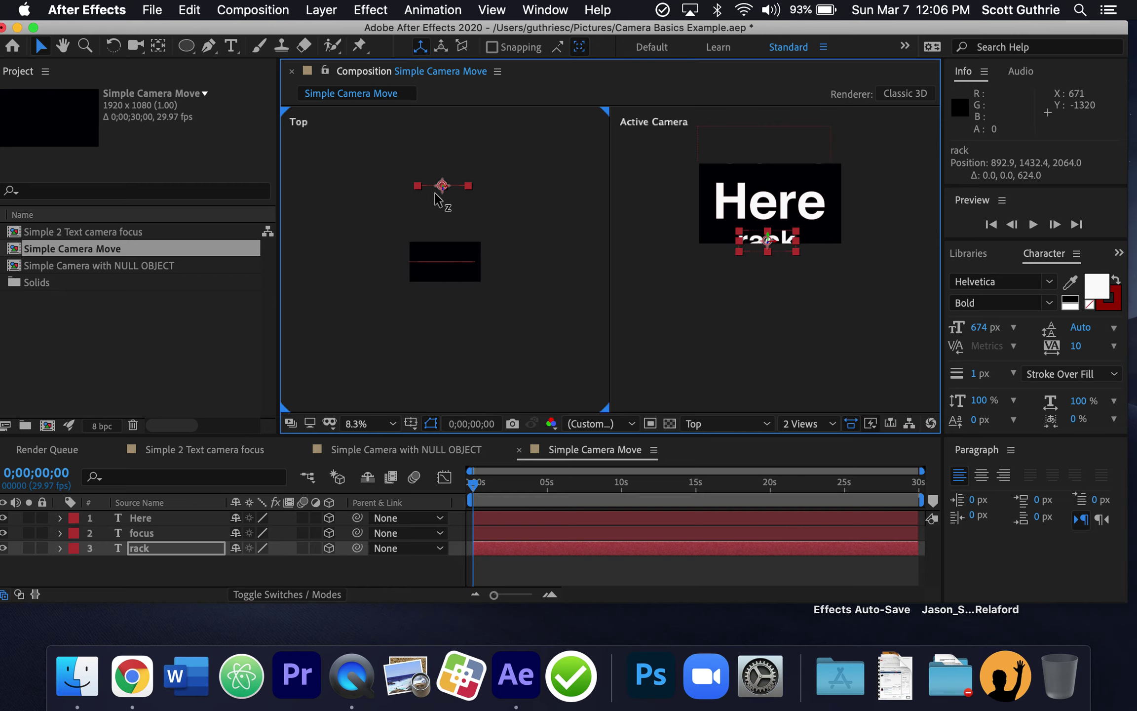
- Move the "Here" layer back along Z in the Top view, behind the "rack" layer, to about 4296
{"action": "left_click", "coordinate": [459, 268]}
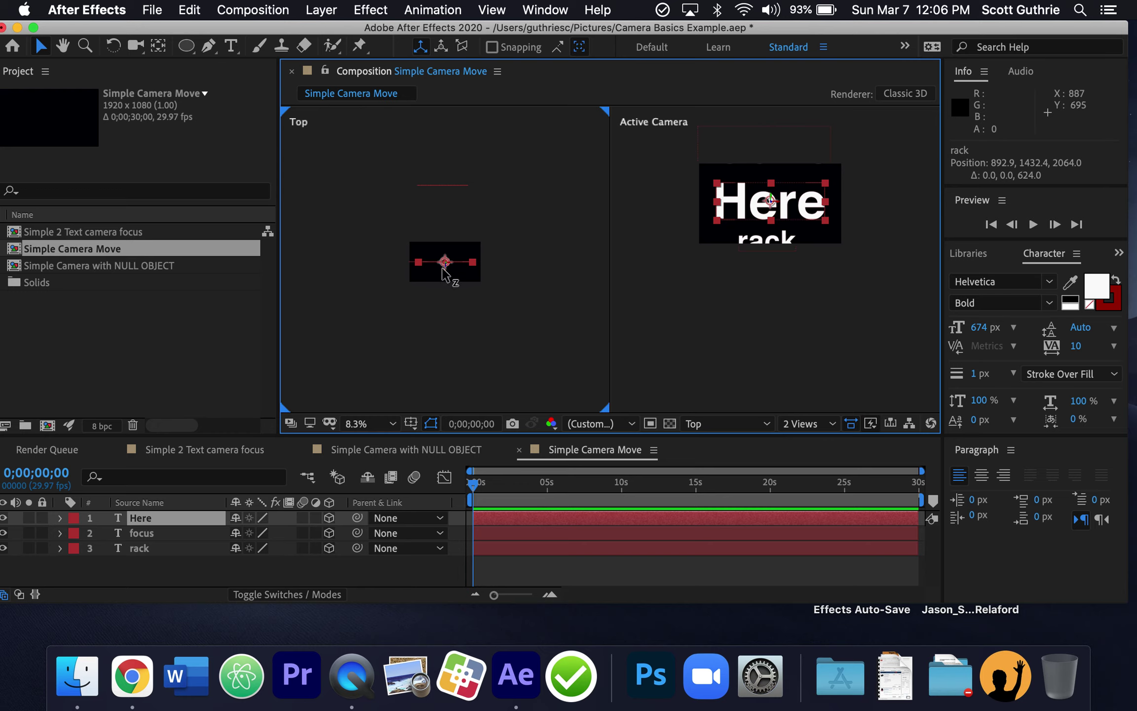
{"action": "left_click_drag", "start_coordinate": [443, 269], "coordinate": [433, 129]}
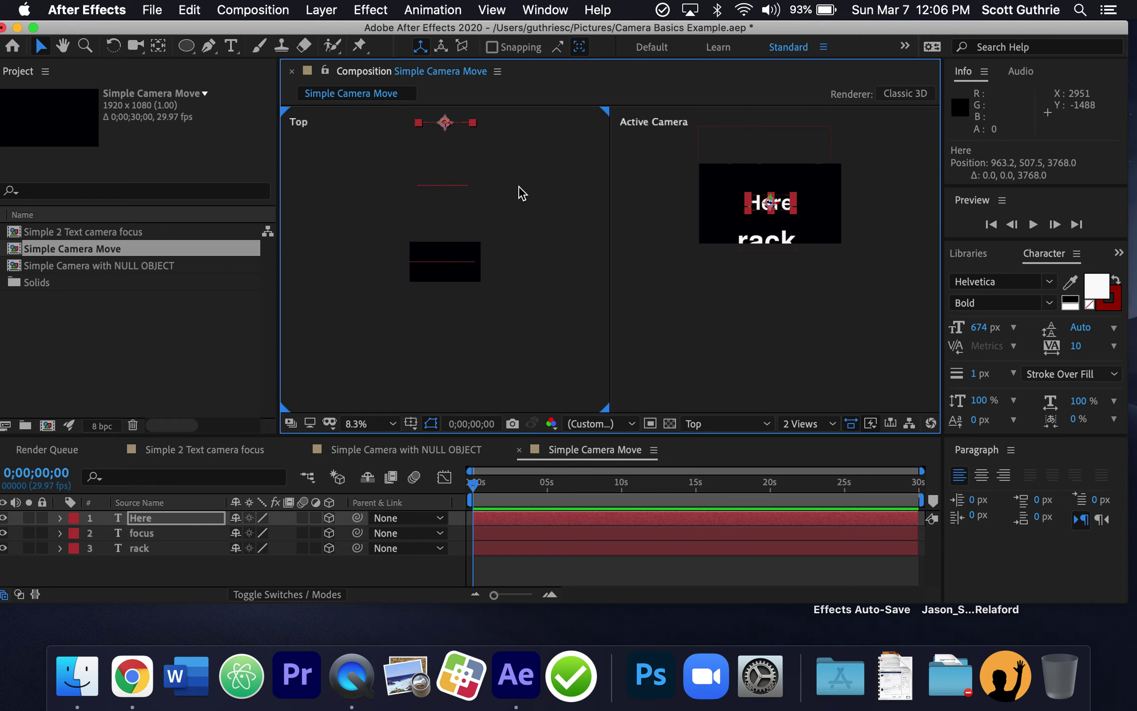
{"action": "key", "text": "comma"}
{"action": "key", "text": "period"}
{"action": "left_click_drag", "start_coordinate": [445, 127], "coordinate": [445, 109]}
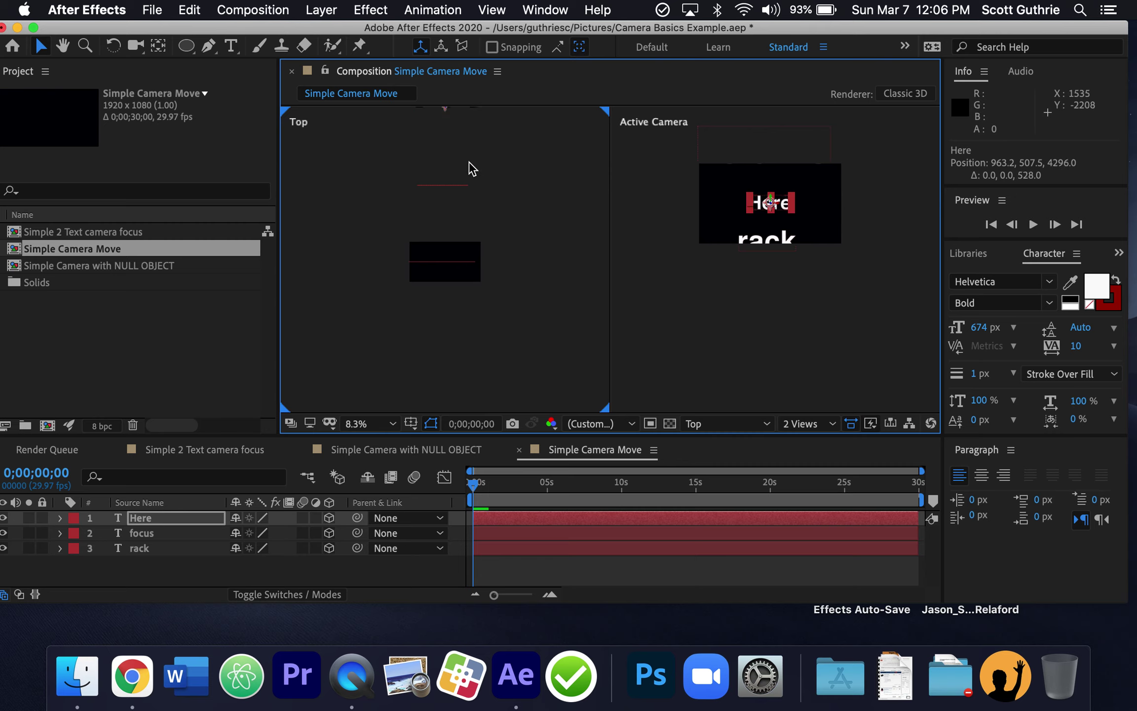
- Raise the "rack" layer to a Y position of about 40 and push the "Here" layer back to a Z position of about 7896
{"action": "key", "text": "comma"}
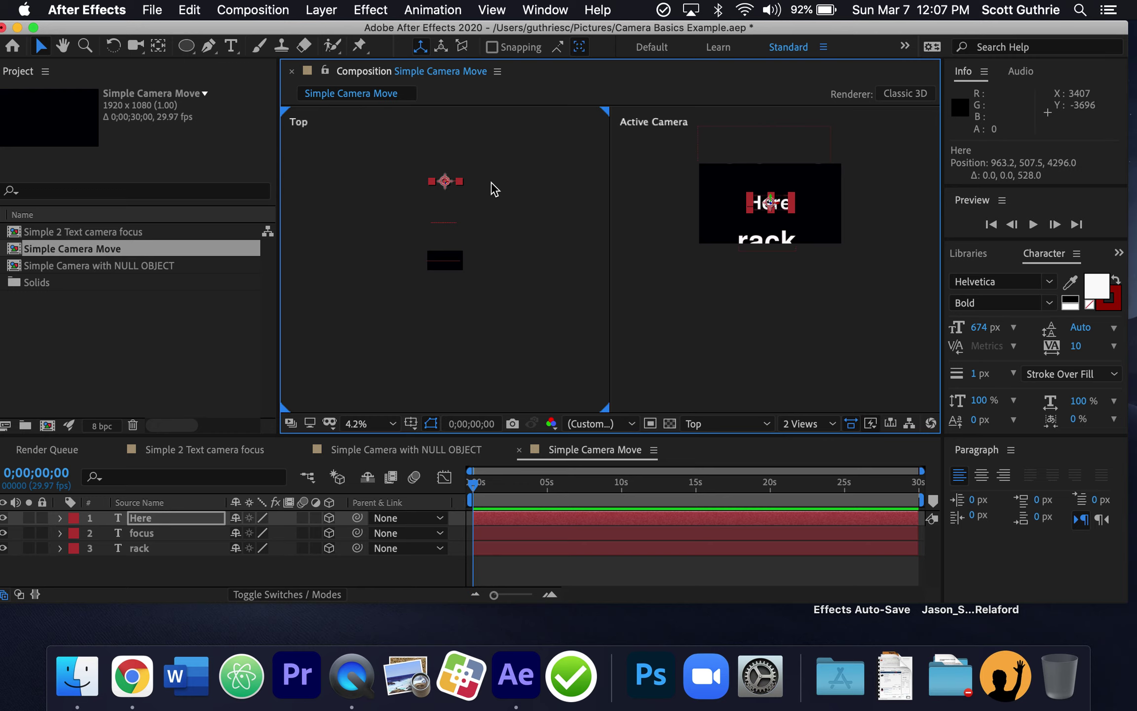
{"action": "left_click", "coordinate": [448, 223]}
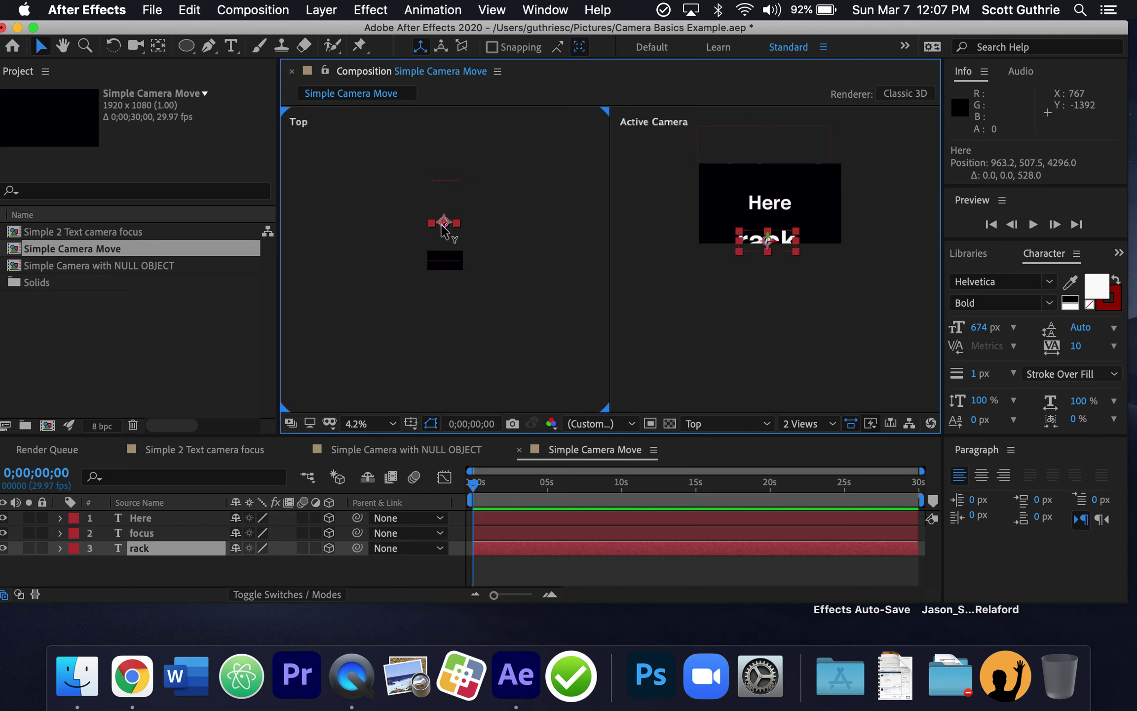
{"action": "left_click_drag", "start_coordinate": [443, 230], "coordinate": [448, 253]}
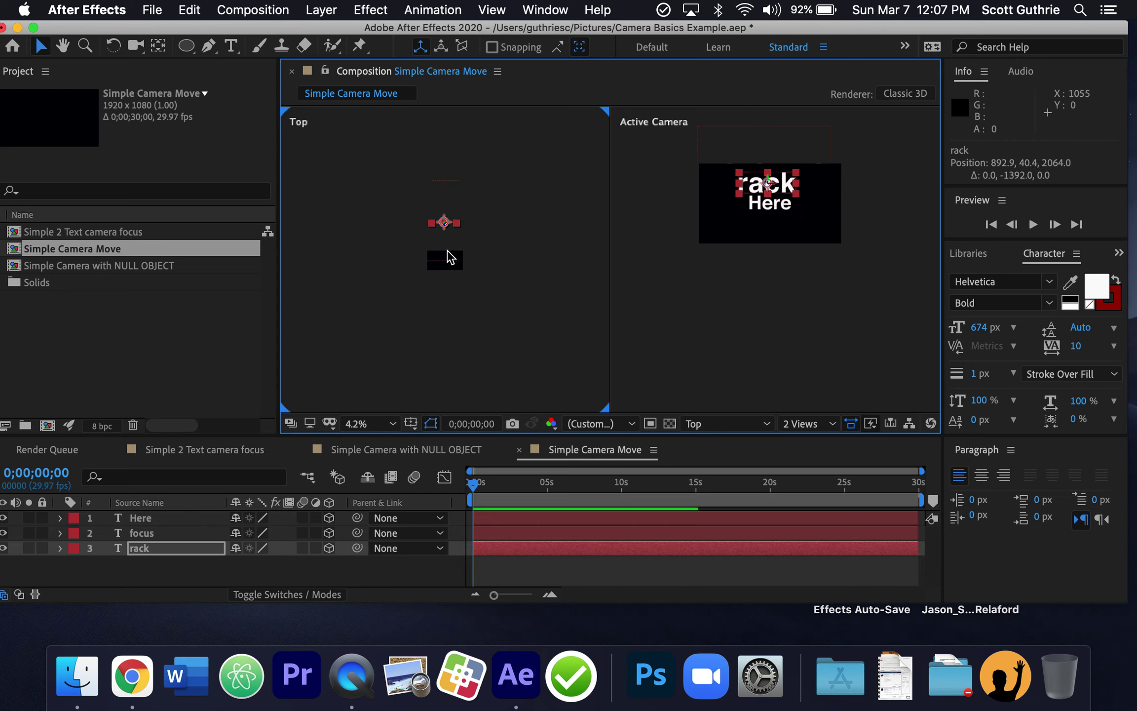
{"action": "left_click", "coordinate": [451, 181]}
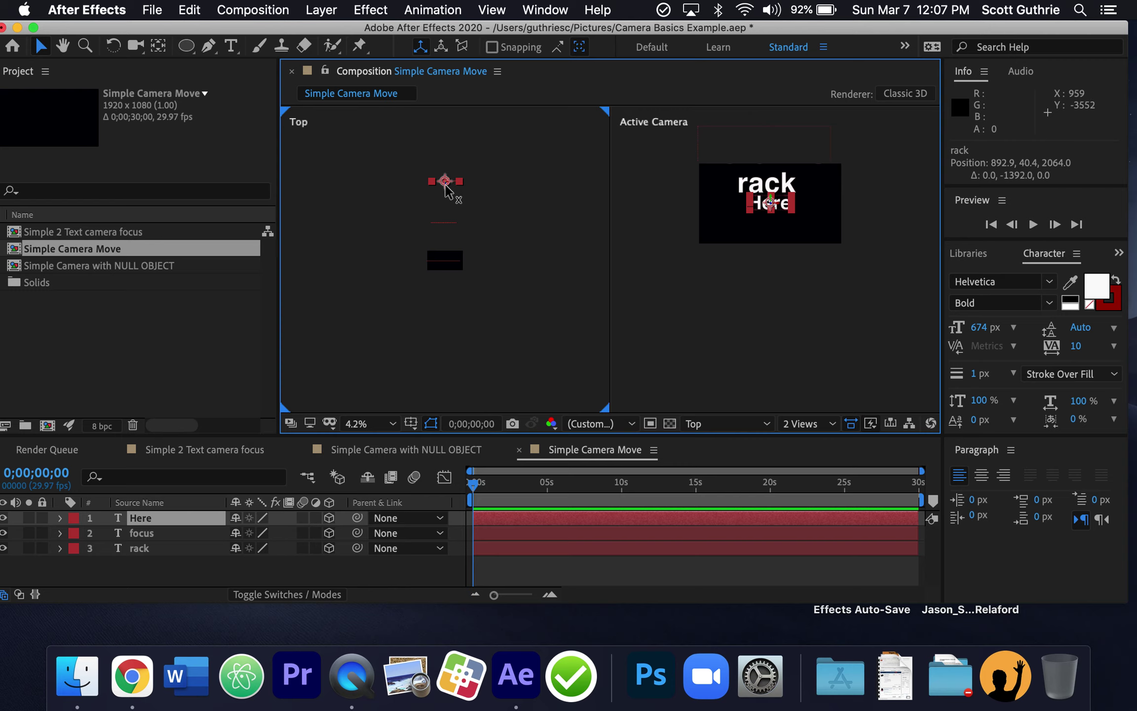
{"action": "left_click_drag", "start_coordinate": [445, 189], "coordinate": [445, 122]}
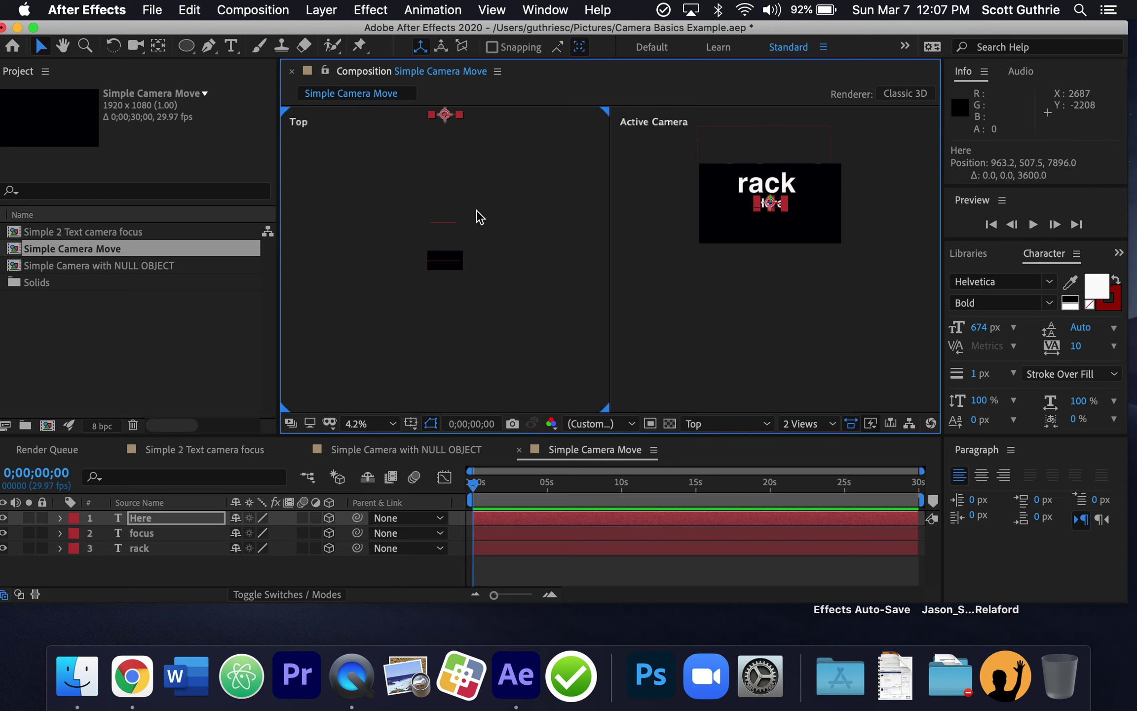
- Place the "focus" layer in front of the other text at about Y 469 and Z -2064
{"action": "left_click", "coordinate": [462, 269]}
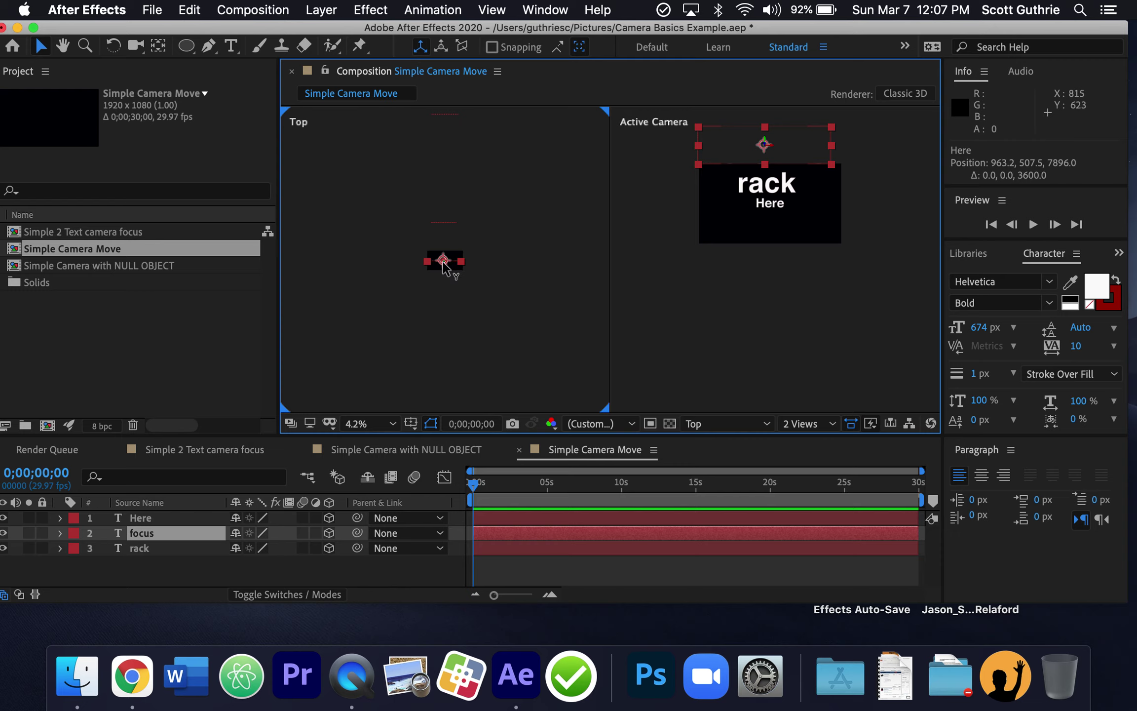
{"action": "left_click_drag", "start_coordinate": [443, 265], "coordinate": [446, 251]}
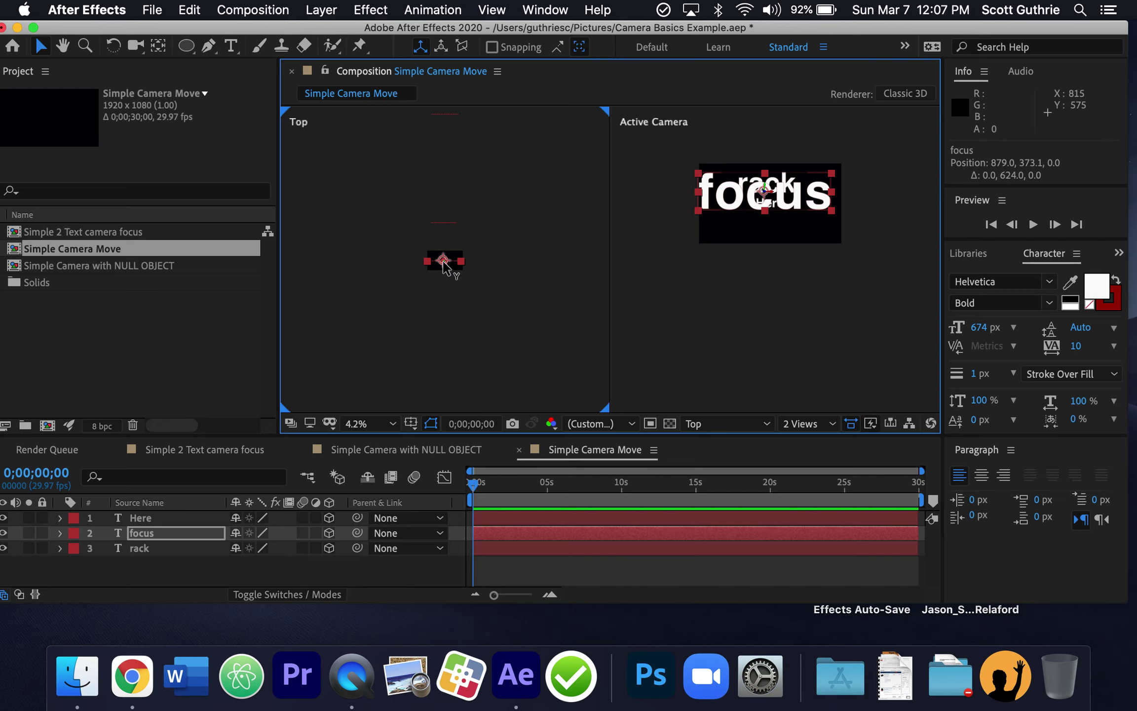
{"action": "left_click_drag", "start_coordinate": [443, 266], "coordinate": [448, 307]}
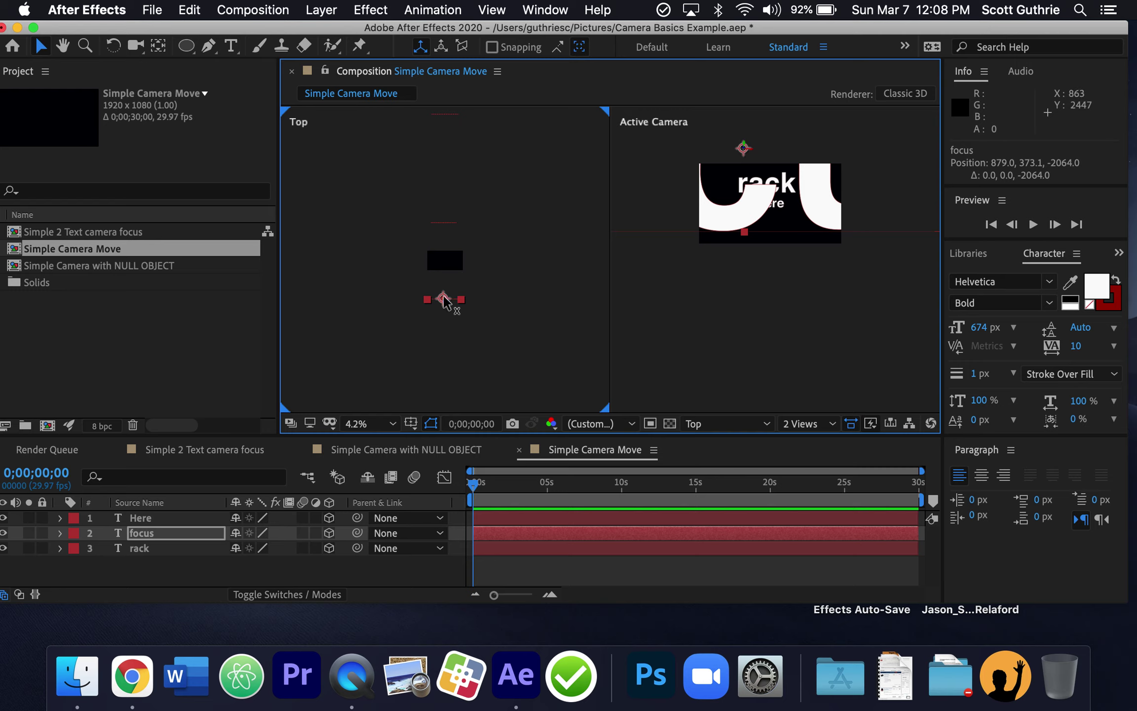
{"action": "left_click_drag", "start_coordinate": [442, 302], "coordinate": [445, 302]}
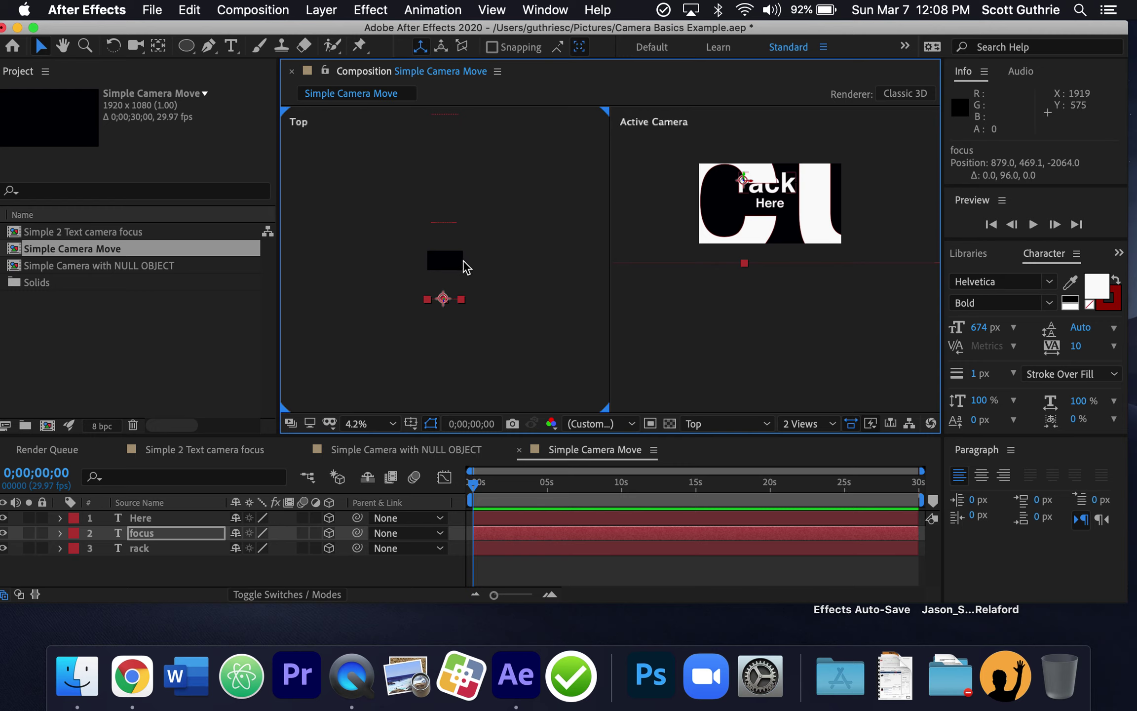
- Check the depth placement of the "rack" and "Here" layers in the Top view, leaving no layer selected
{"action": "left_click", "coordinate": [454, 225]}
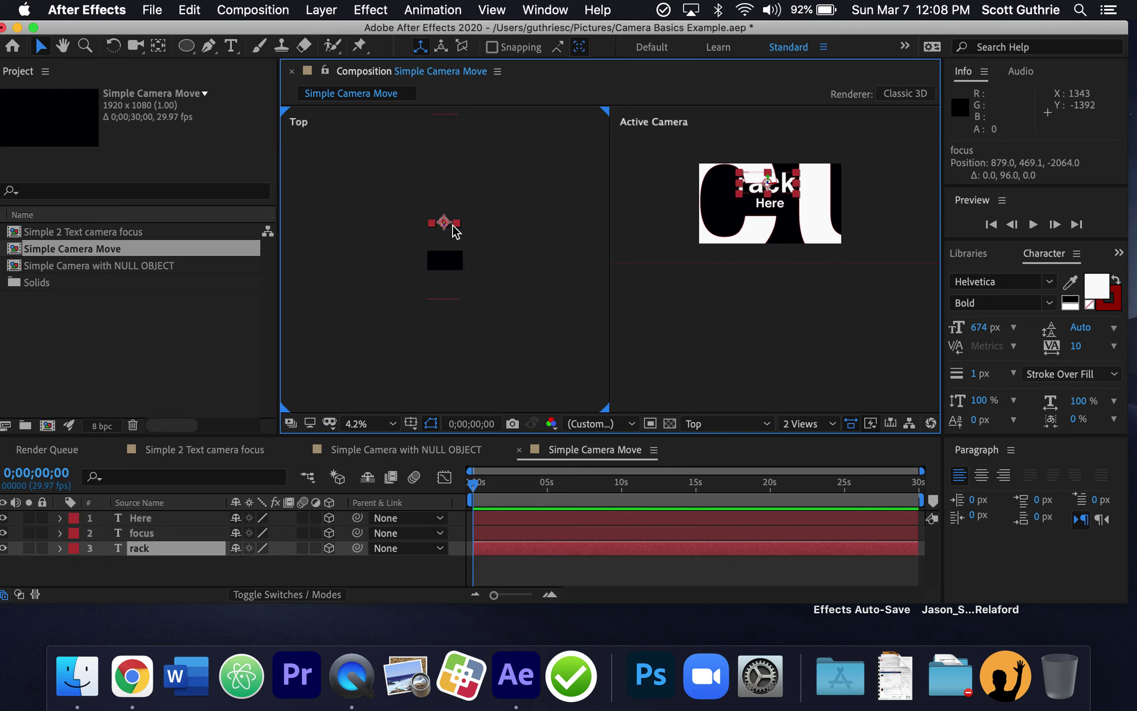
{"action": "left_click", "coordinate": [458, 125]}
{"action": "left_click", "coordinate": [454, 115]}
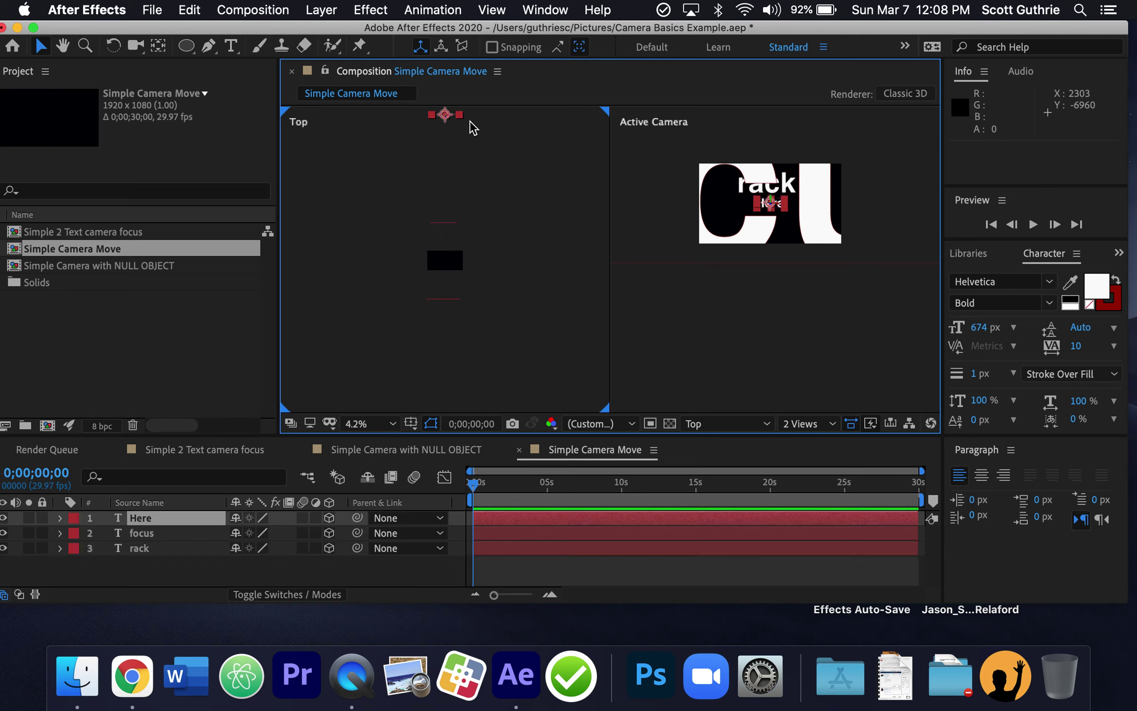
{"action": "left_click", "coordinate": [504, 235]}
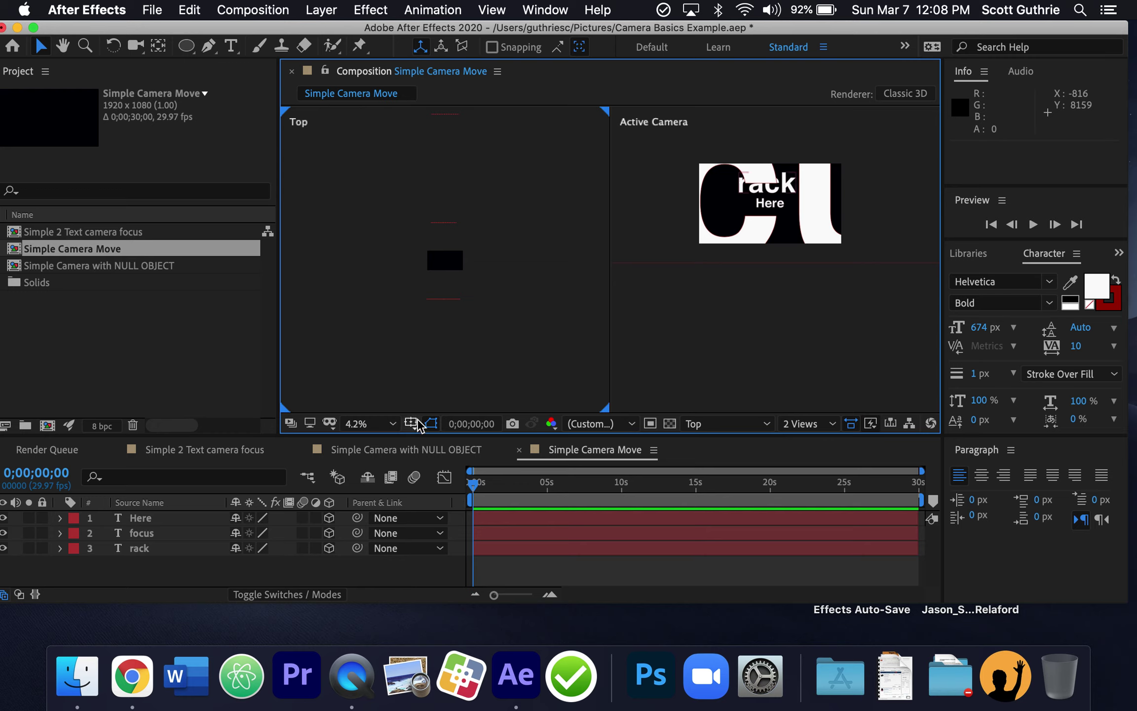
- Add a one-node camera layer with the 50mm preset to the composition, keeping depth of field enabled
{"action": "left_click", "coordinate": [327, 15]}
{"action": "mouse_move", "coordinate": [342, 39]}
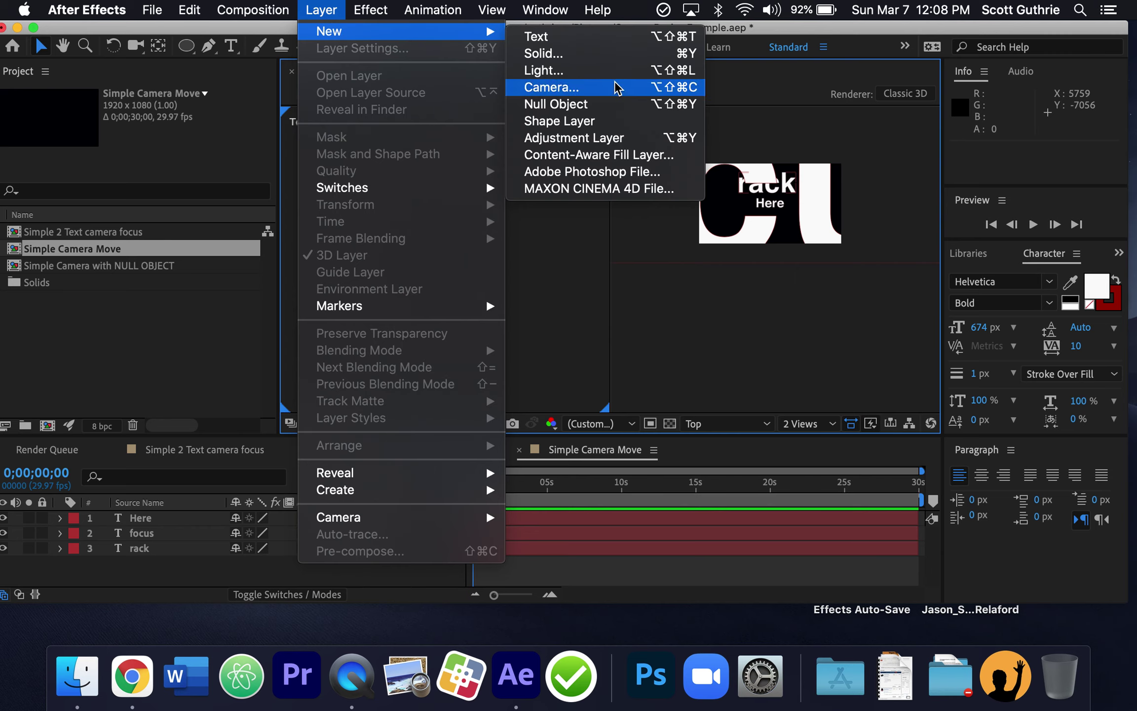
{"action": "left_click", "coordinate": [634, 89]}
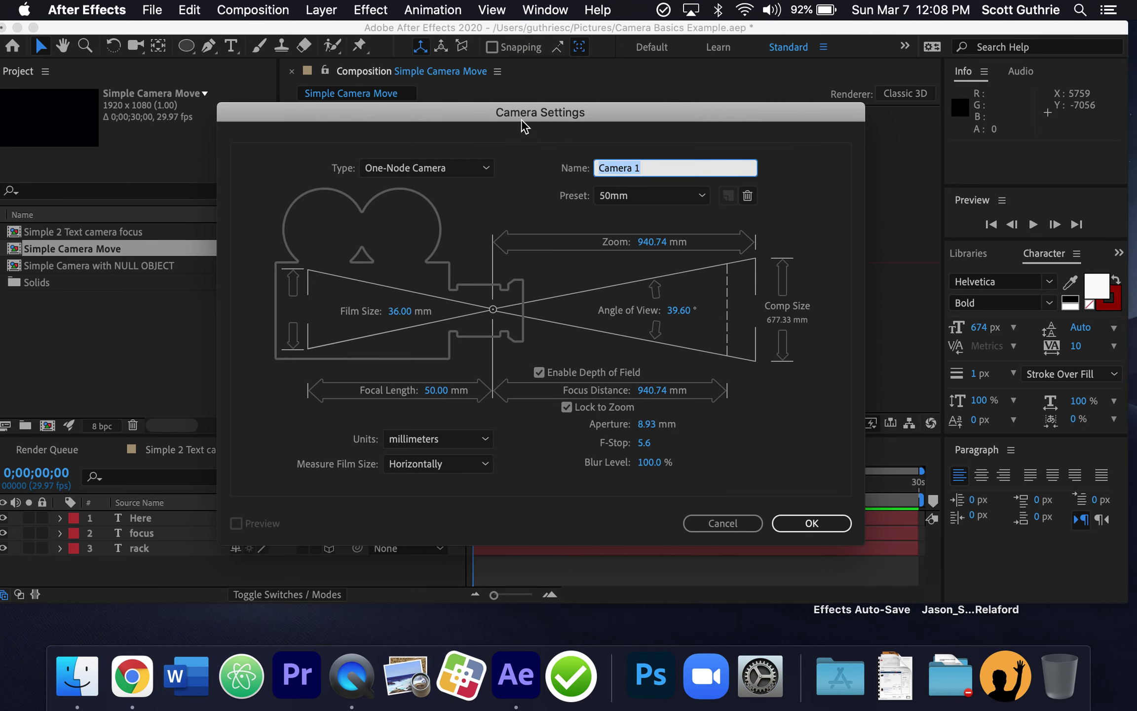
{"action": "left_click", "coordinate": [462, 170]}
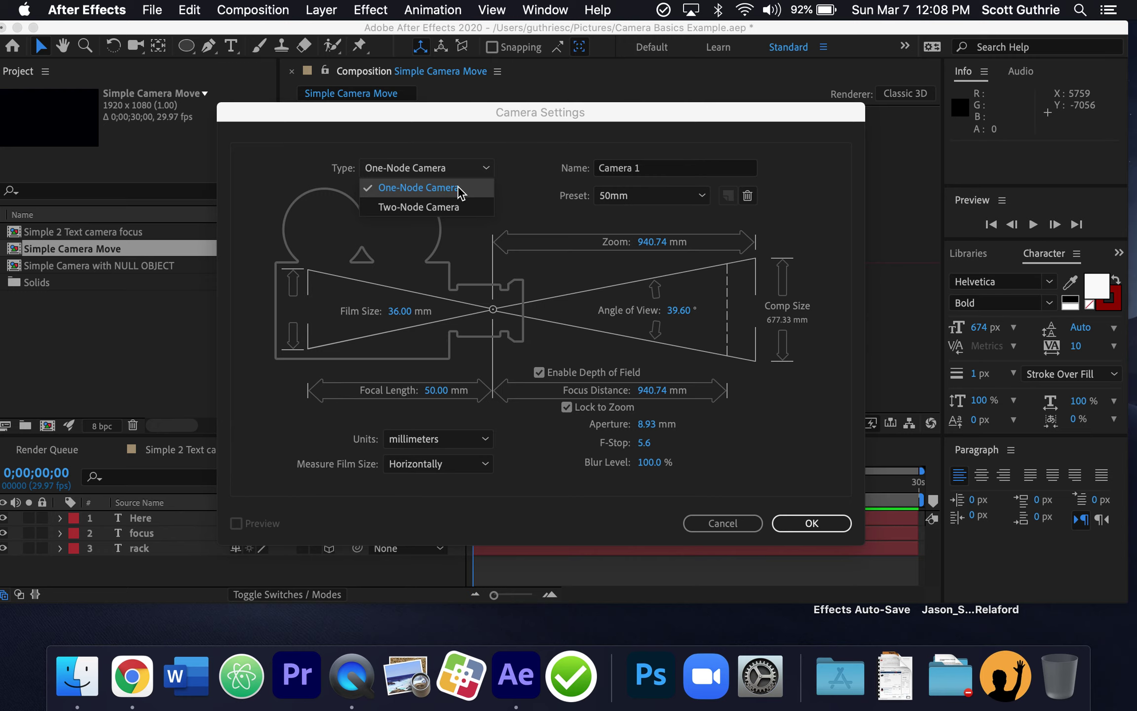
{"action": "left_click", "coordinate": [460, 192]}
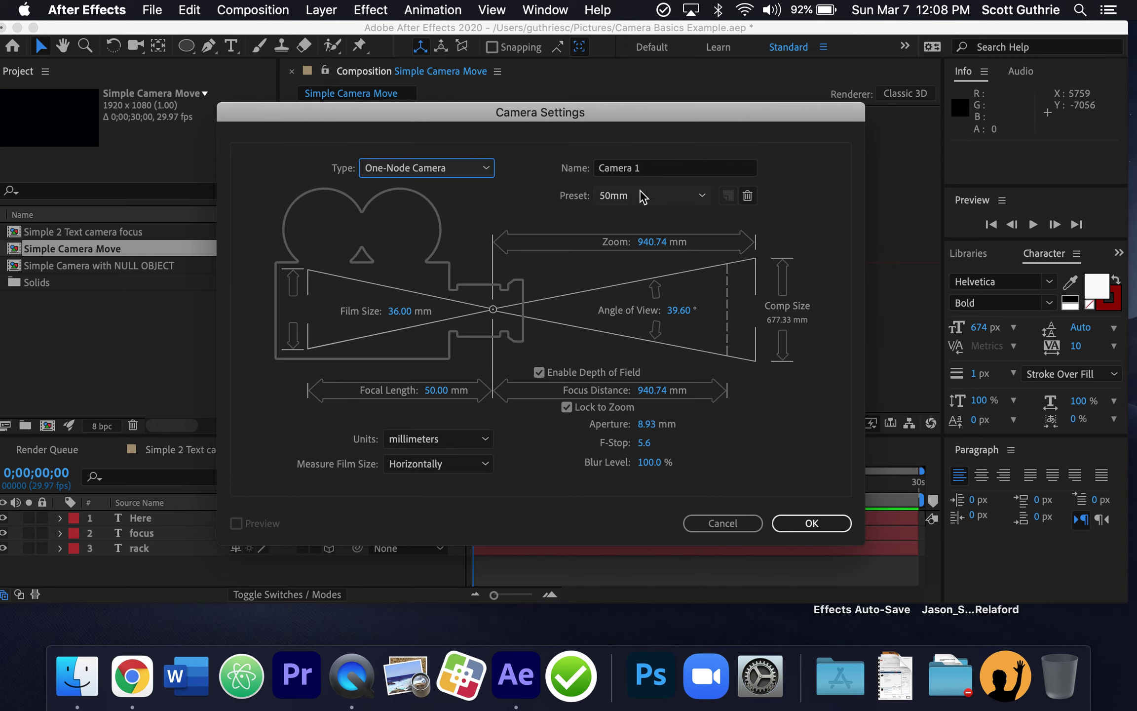
{"action": "left_click", "coordinate": [706, 196]}
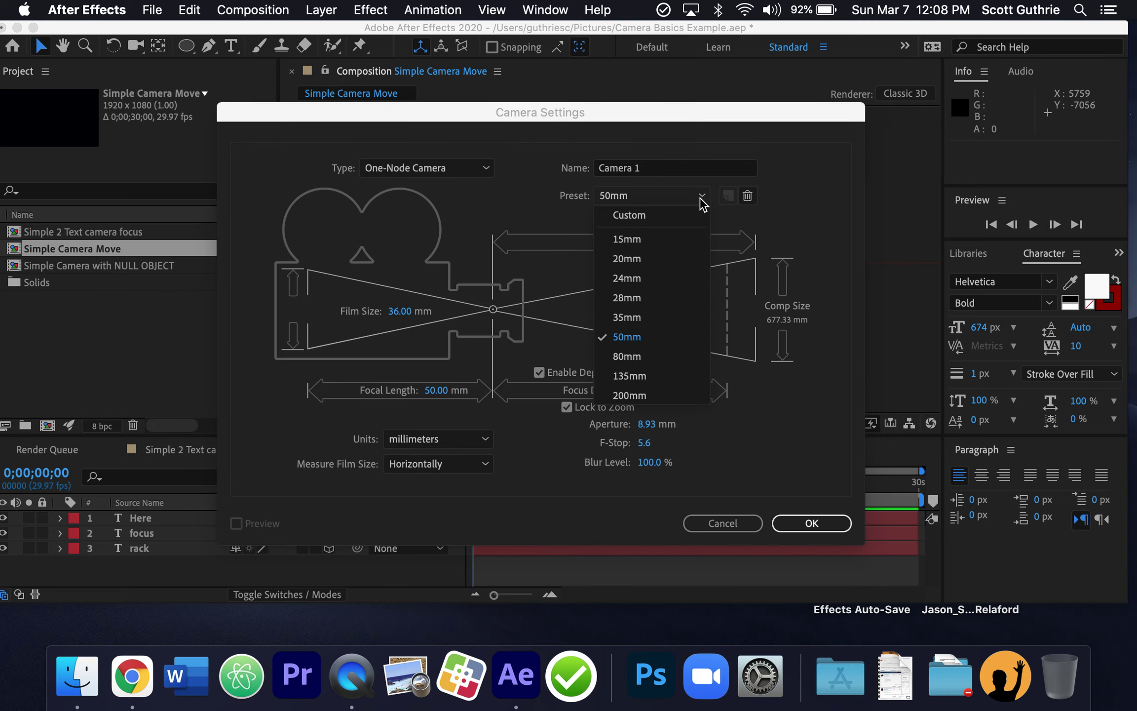
{"action": "left_click", "coordinate": [657, 334]}
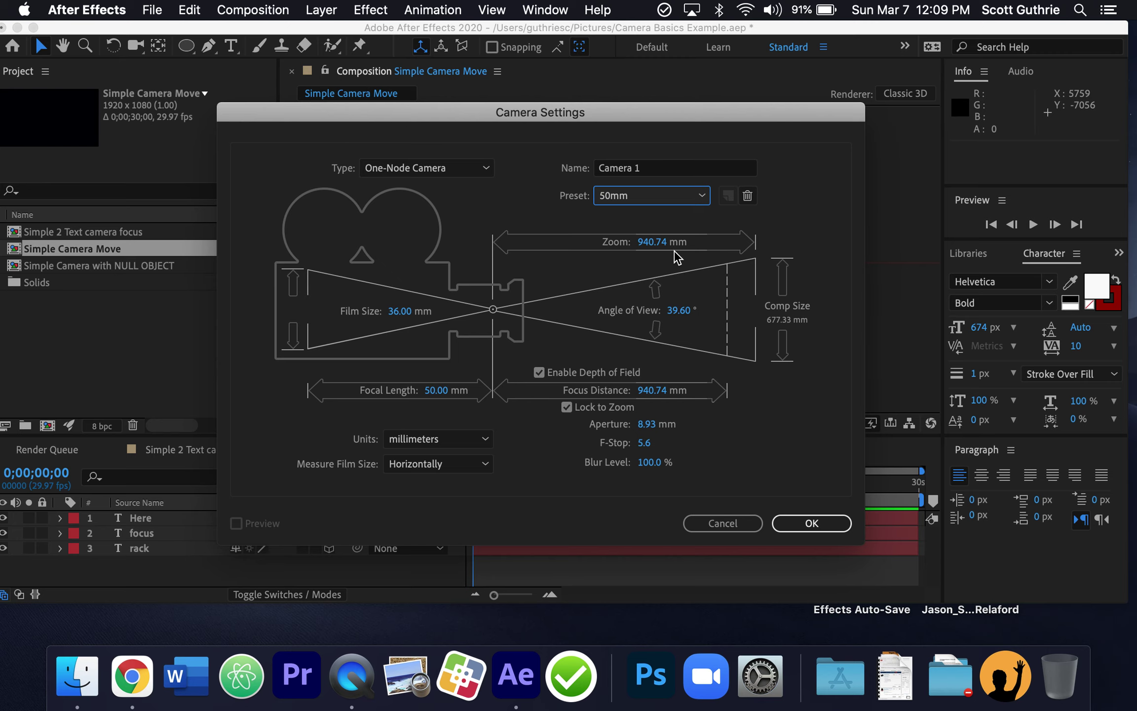
{"action": "left_click", "coordinate": [828, 526]}
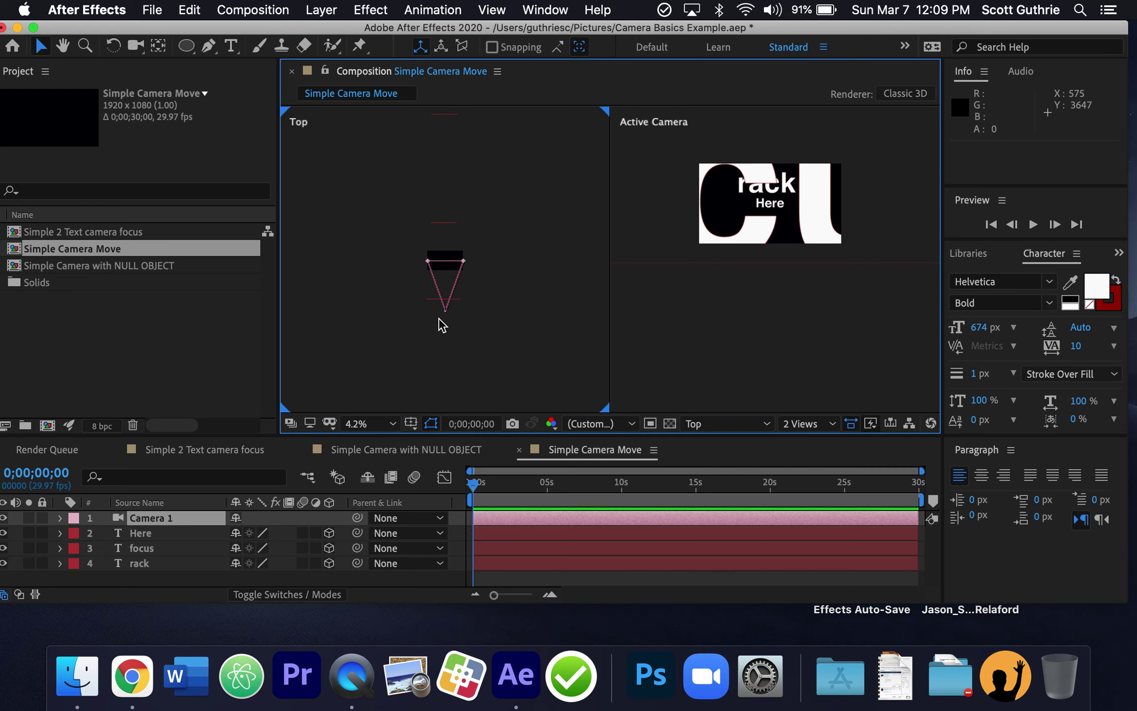
- Pull Camera 1 back along Z in the Top view to about -4683 so the whole word "focus" is framed
{"action": "key", "text": "comma"}
{"action": "key", "text": "period"}
{"action": "key", "text": "period"}
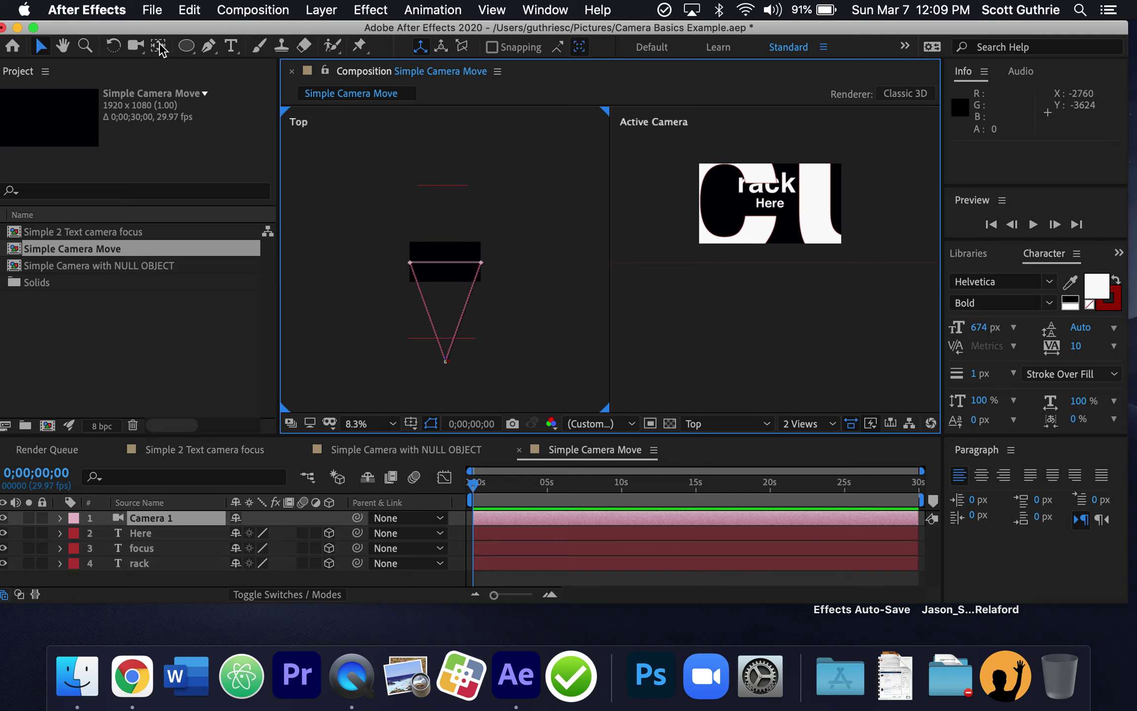
{"action": "left_click", "coordinate": [66, 45]}
{"action": "left_click_drag", "start_coordinate": [514, 302], "coordinate": [510, 271]}
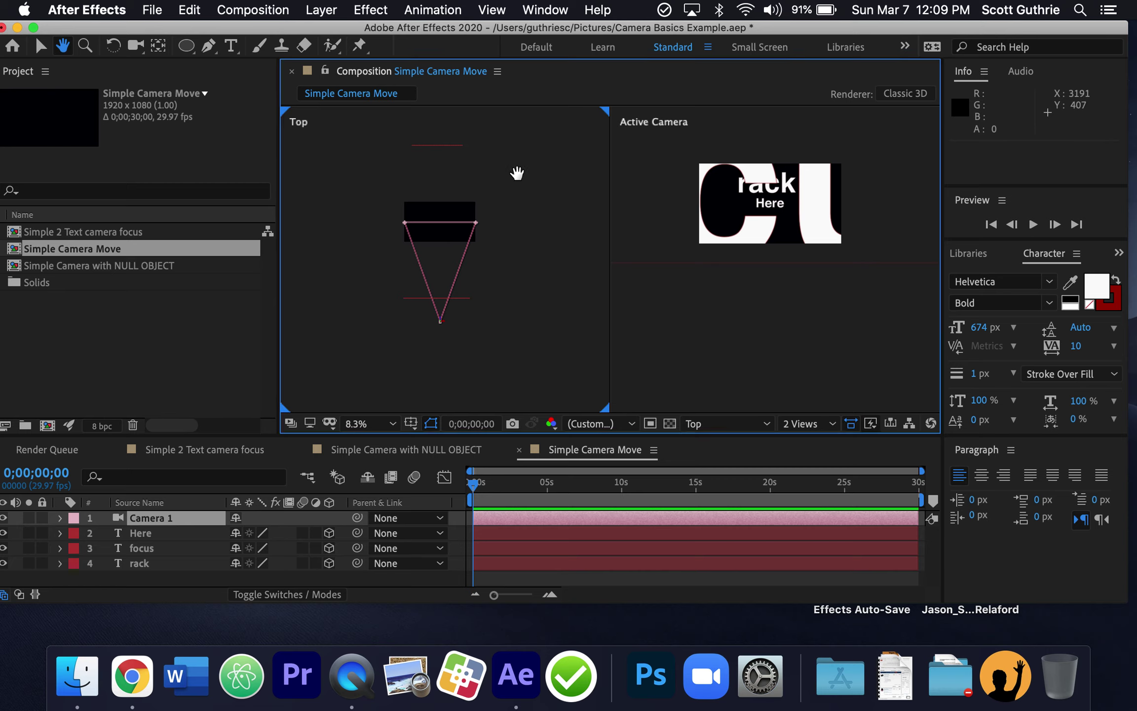
{"action": "left_click", "coordinate": [41, 46]}
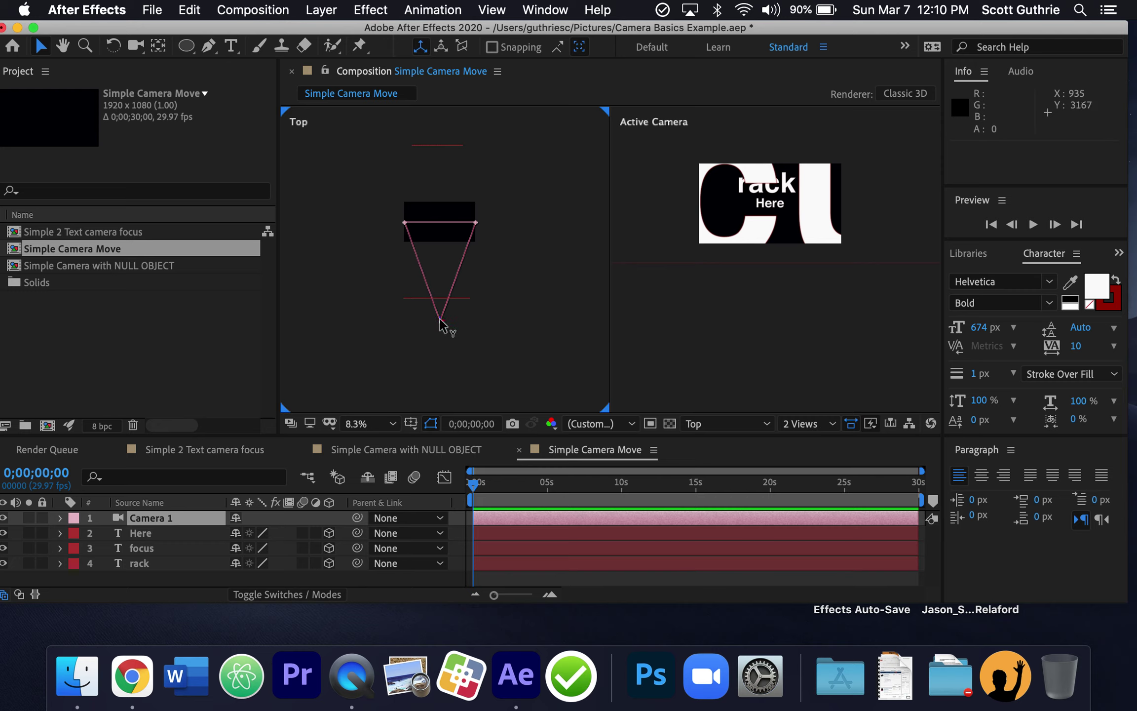
{"action": "left_click_drag", "start_coordinate": [440, 323], "coordinate": [442, 393]}
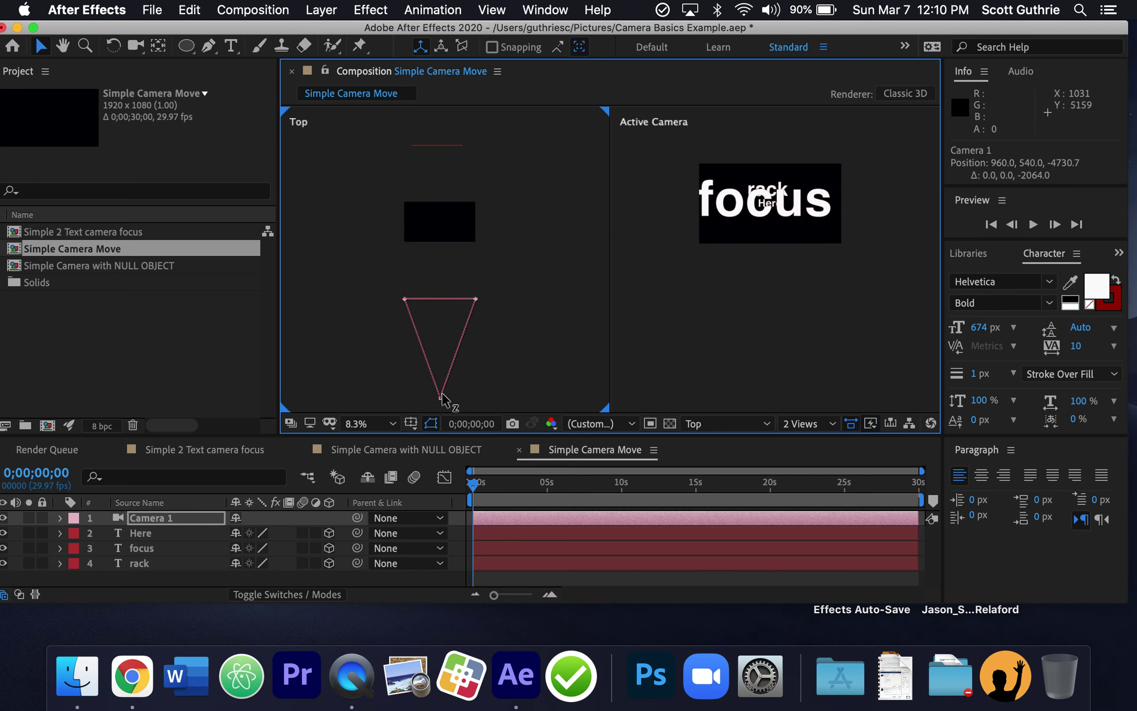
{"action": "left_click_drag", "start_coordinate": [441, 394], "coordinate": [441, 399]}
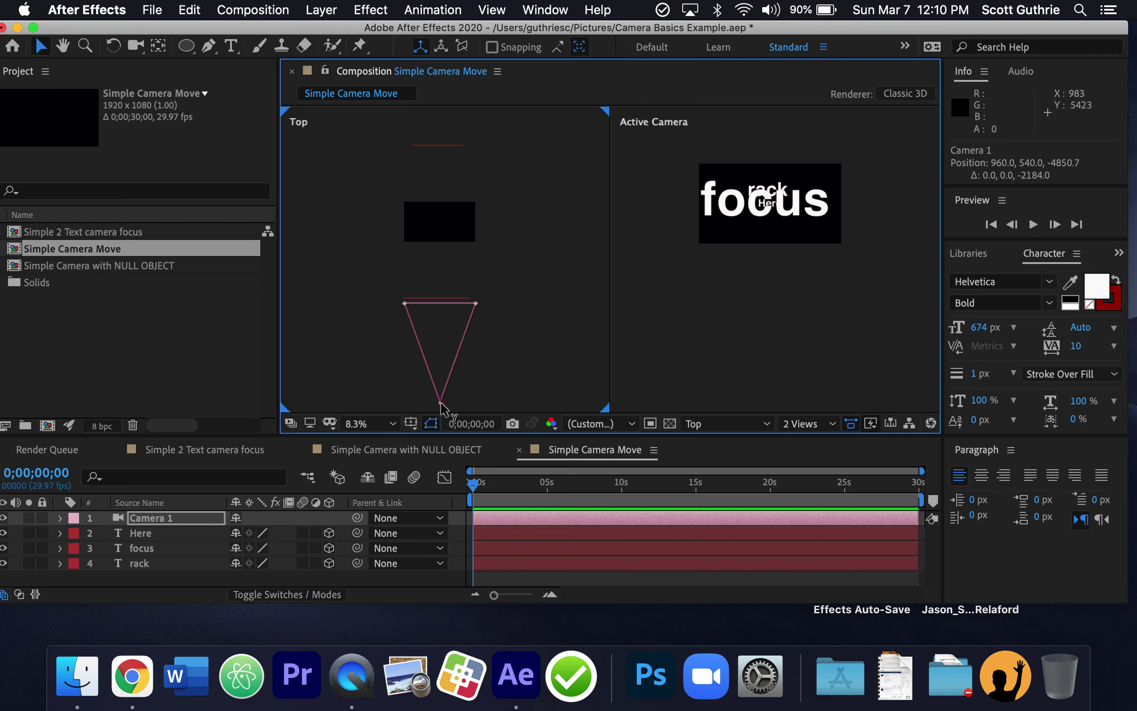
{"action": "left_click_drag", "start_coordinate": [440, 401], "coordinate": [439, 395]}
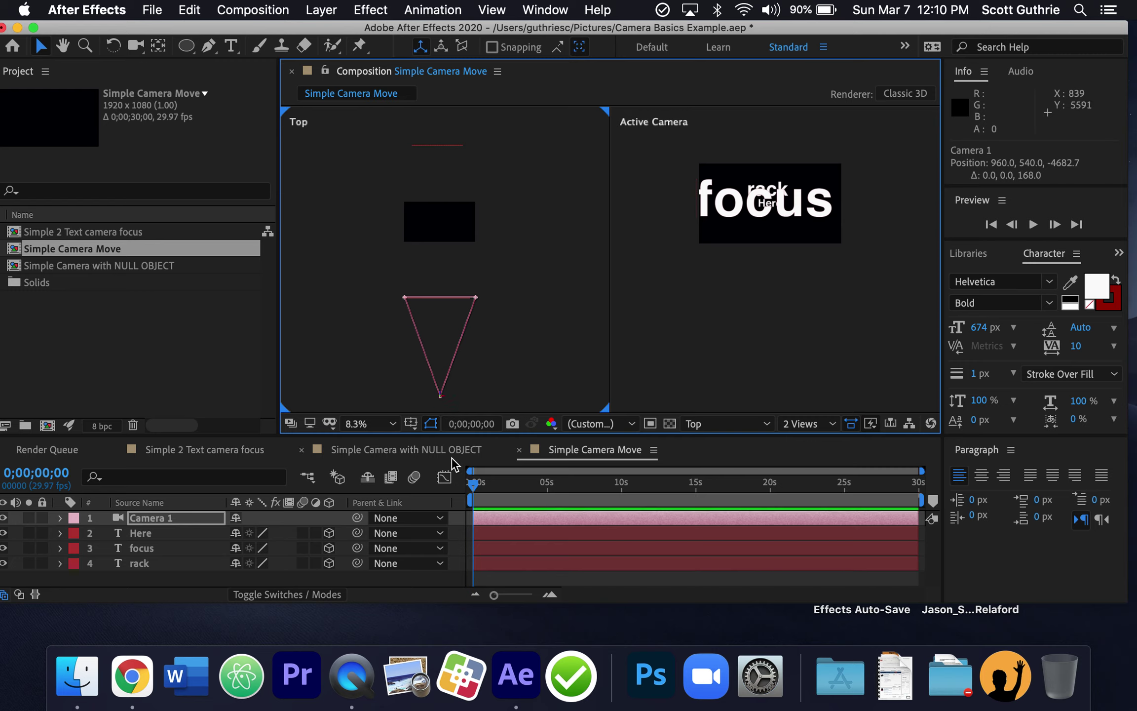
- Shift the "focus" layer along X in the Top view to about 951 to centre it in the frame
{"action": "left_click", "coordinate": [559, 547]}
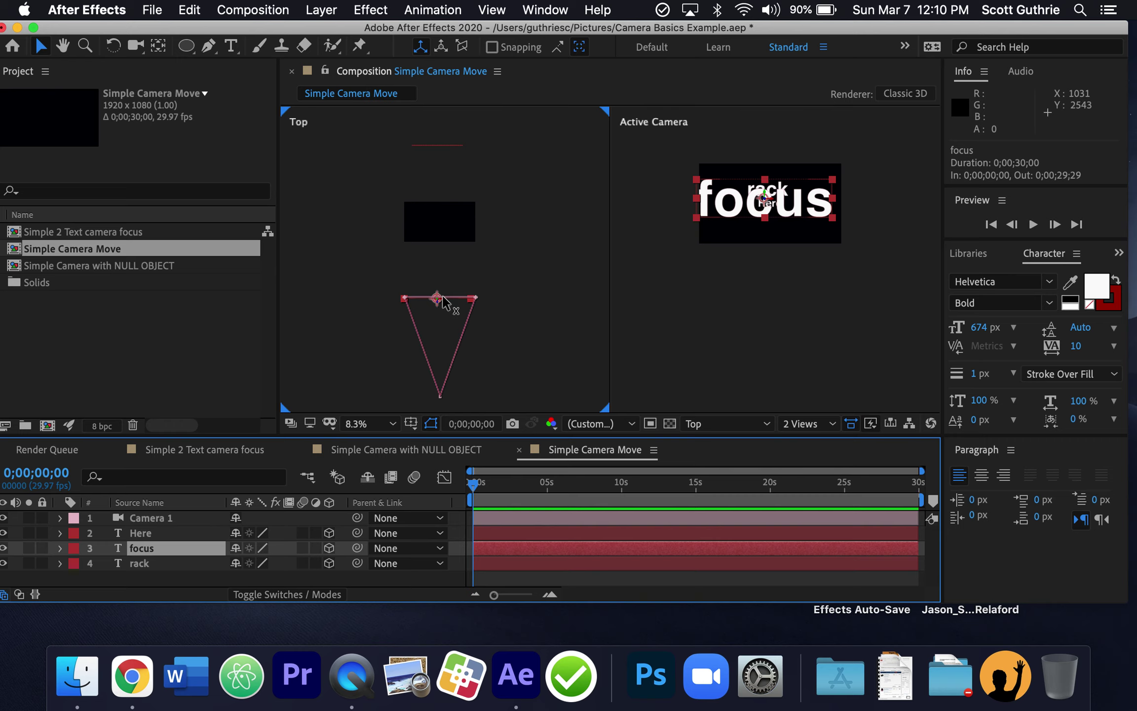
{"action": "left_click_drag", "start_coordinate": [442, 301], "coordinate": [446, 297]}
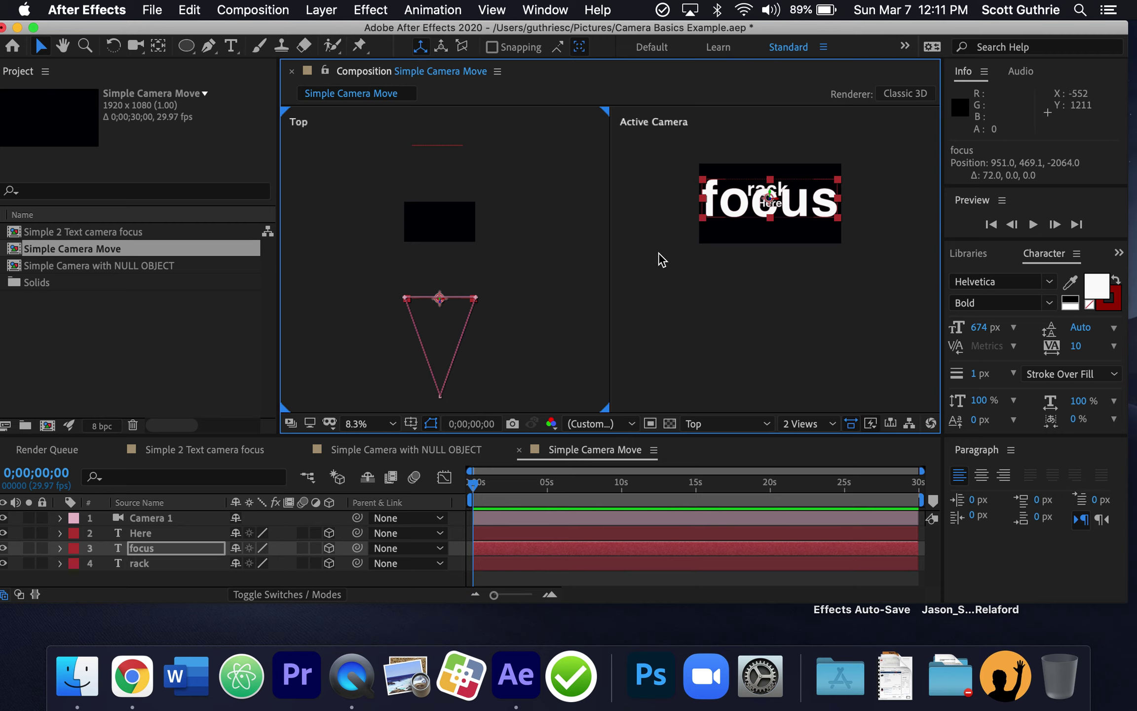
- Test the camera move by pushing Camera 1 forward along Z to about 4101 and returning it to about -4707
{"action": "left_click", "coordinate": [441, 396]}
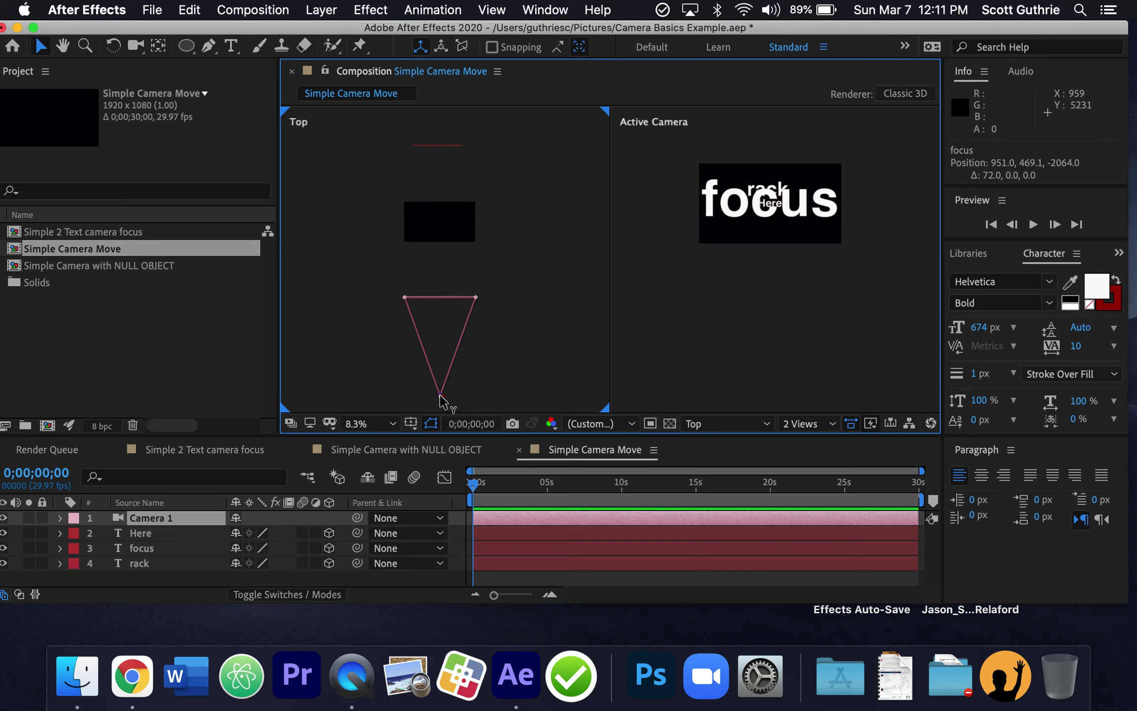
{"action": "left_click_drag", "start_coordinate": [440, 392], "coordinate": [380, 74]}
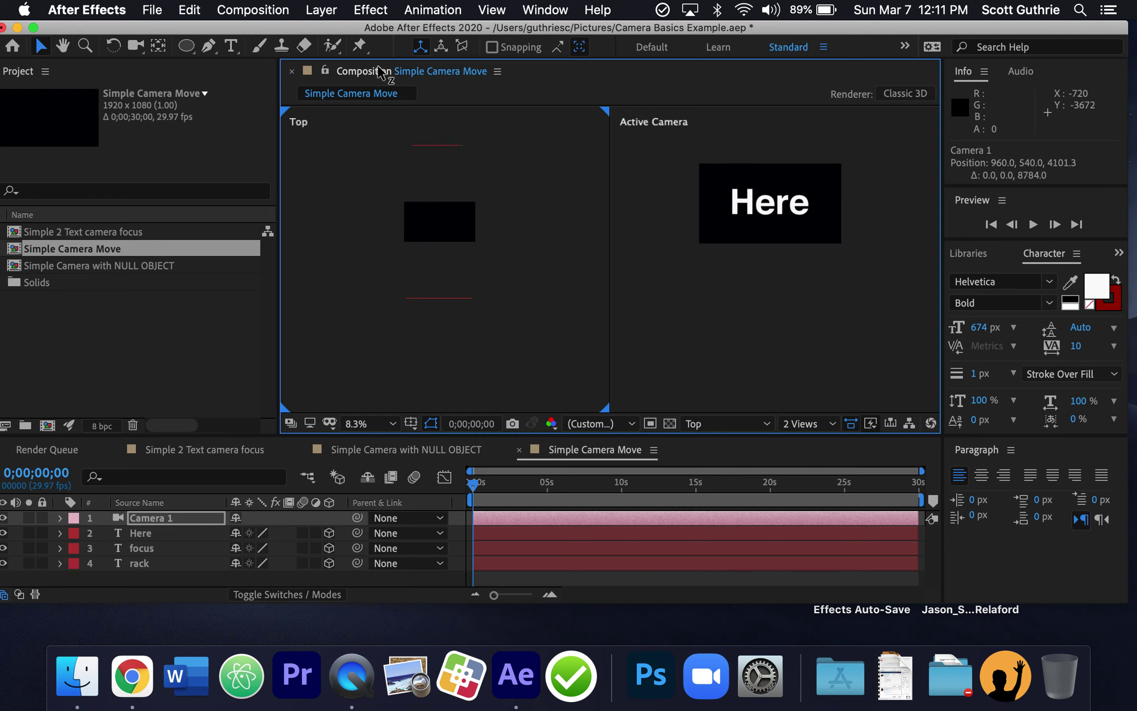
{"action": "left_click_drag", "start_coordinate": [380, 72], "coordinate": [430, 392]}
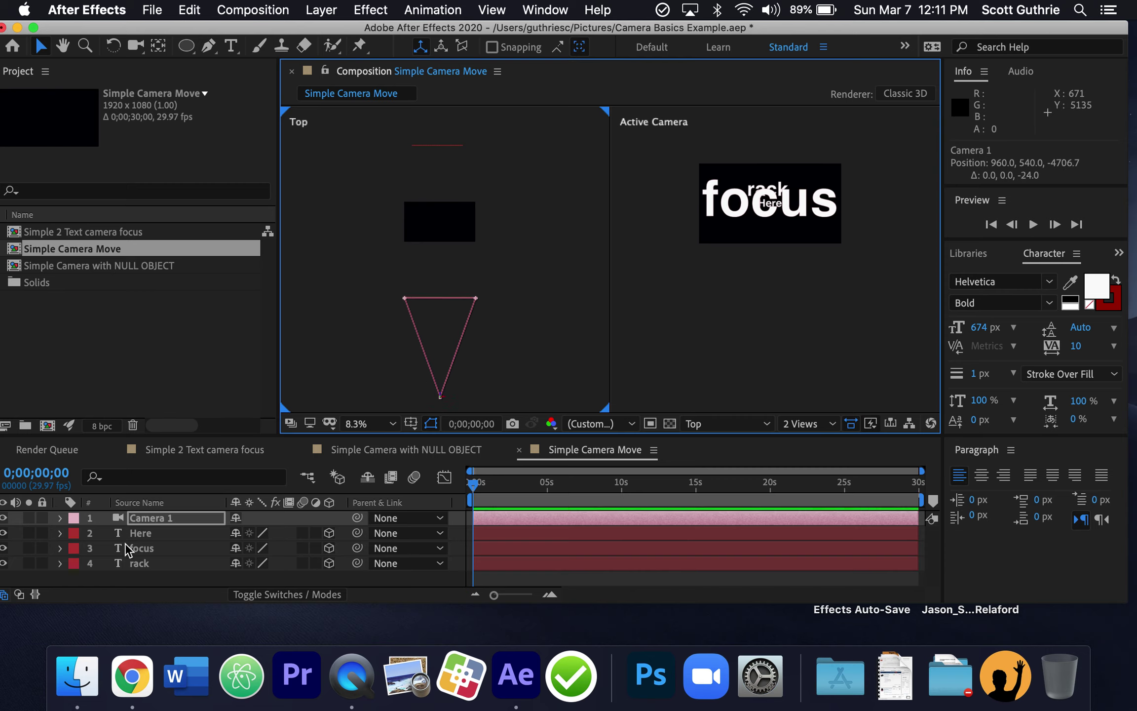
- Expand Camera 1's Camera Options and raise the Aperture to about 1253 pixels to blur the distant text
{"action": "left_click_drag", "start_coordinate": [357, 33], "coordinate": [394, 29]}
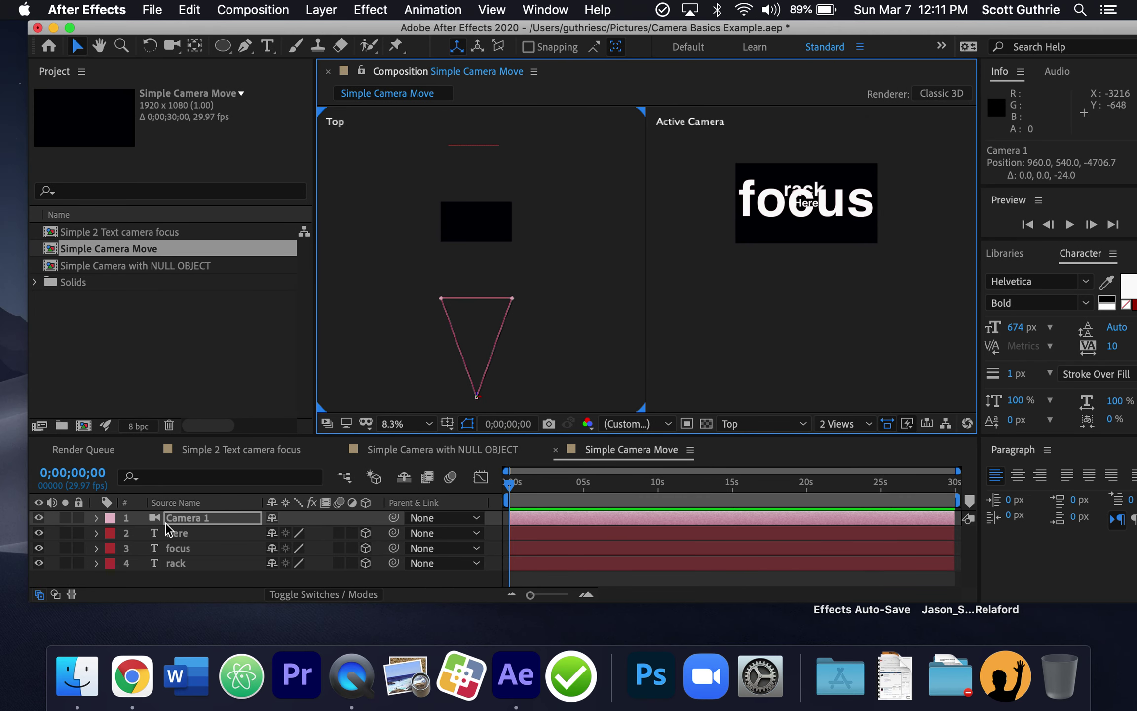
{"action": "left_click", "coordinate": [196, 538]}
{"action": "mouse_move", "coordinate": [197, 534]}
{"action": "left_mouse_down"}
{"action": "mouse_move", "coordinate": [197, 516]}
{"action": "mouse_move", "coordinate": [211, 549]}
{"action": "mouse_move", "coordinate": [206, 533]}
{"action": "left_mouse_up"}
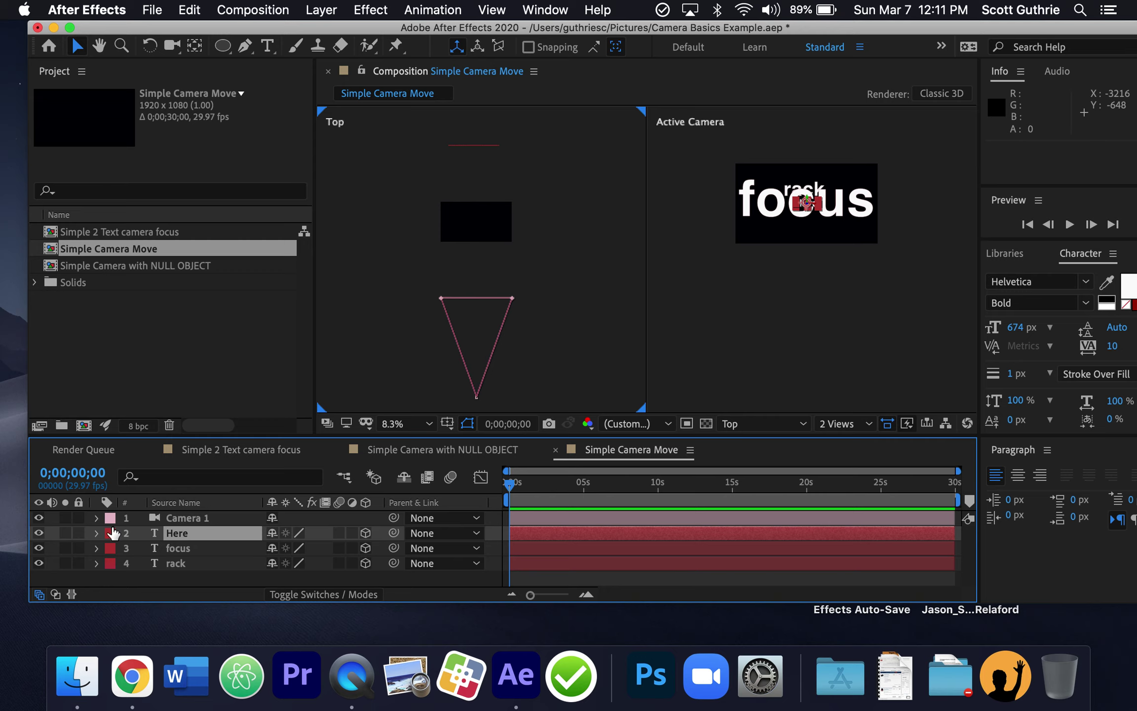
{"action": "left_click", "coordinate": [203, 518]}
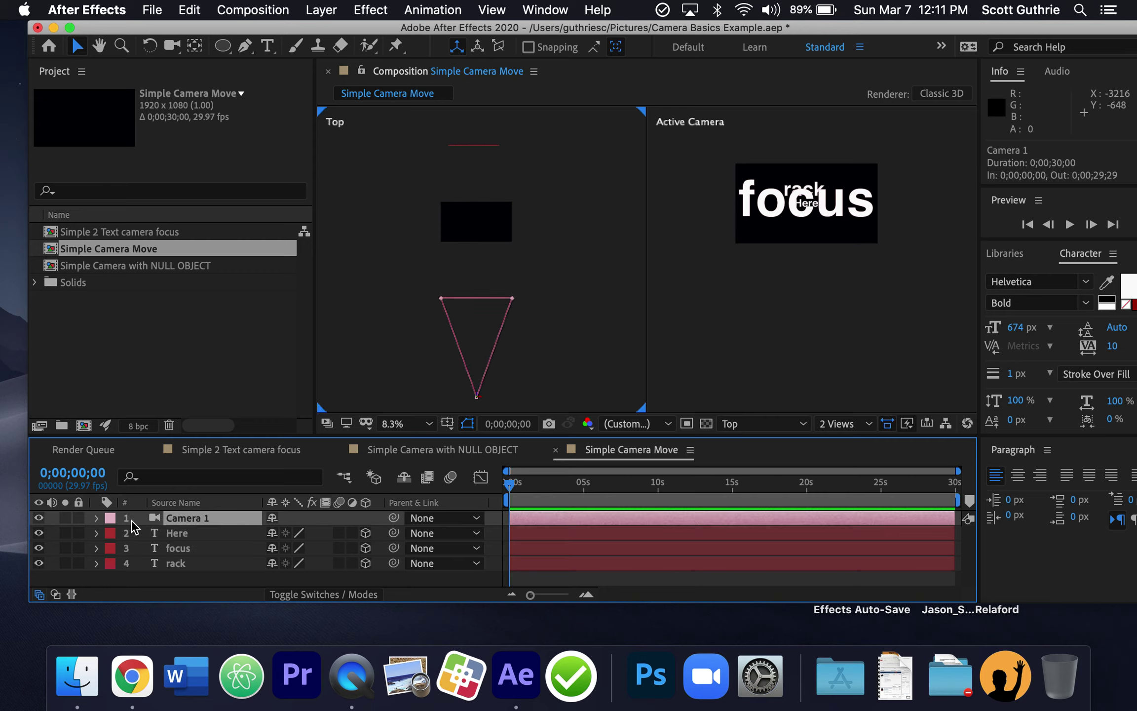
{"action": "left_click", "coordinate": [96, 517]}
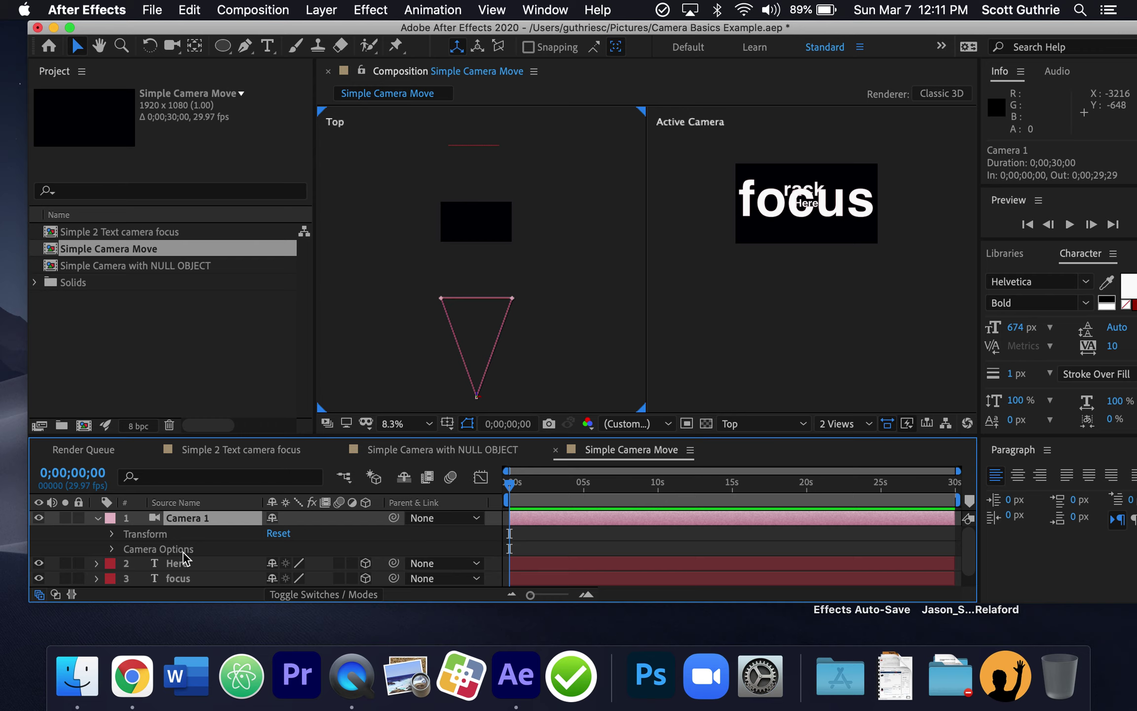
{"action": "left_click", "coordinate": [112, 549]}
{"action": "scroll", "coordinate": [149, 551], "scroll_direction": "down", "scroll_amount": 2}
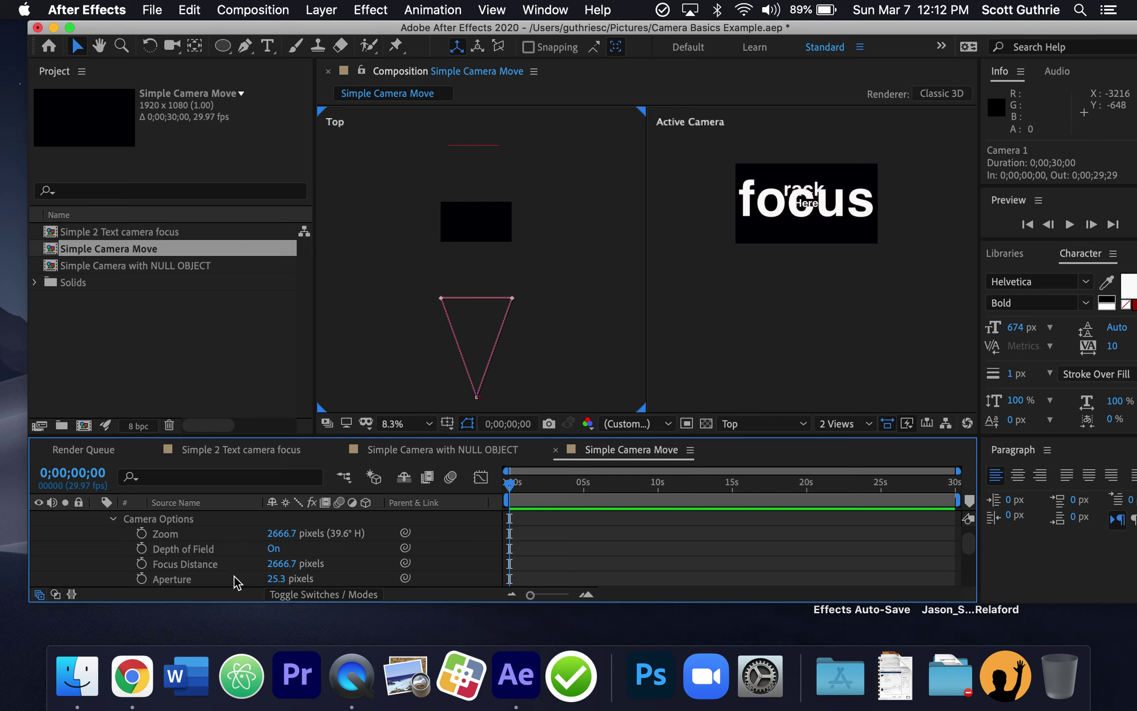
{"action": "scroll", "coordinate": [212, 581], "scroll_direction": "down", "scroll_amount": 1}
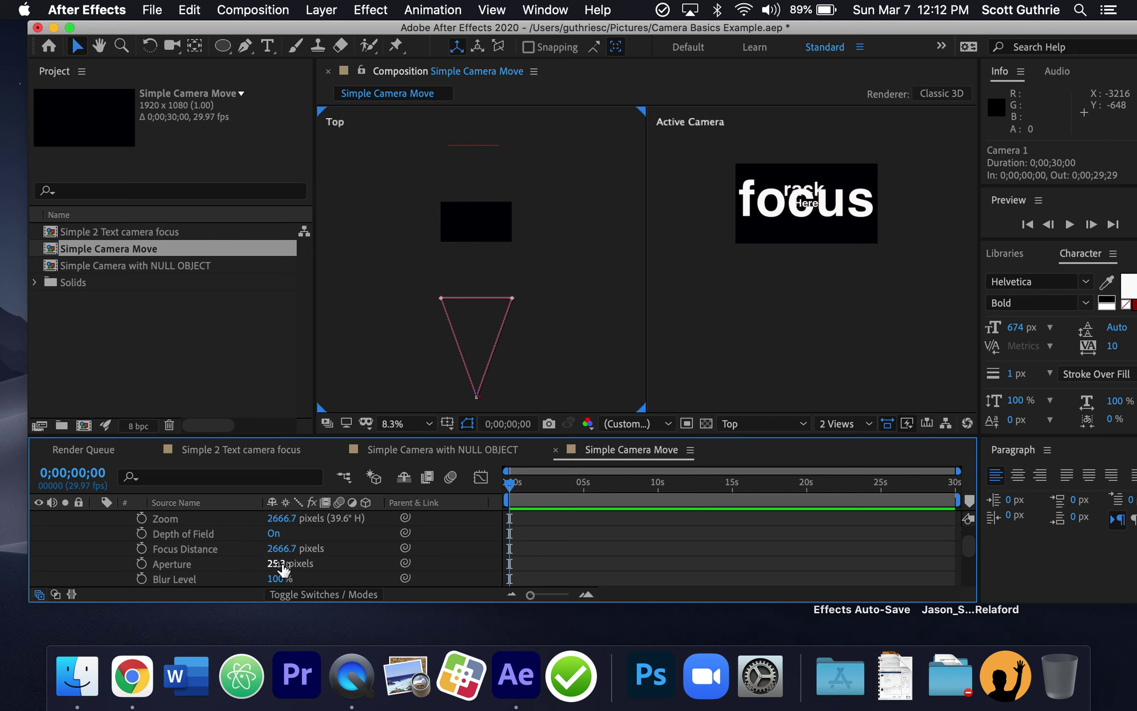
{"action": "left_click_drag", "start_coordinate": [275, 567], "coordinate": [606, 532]}
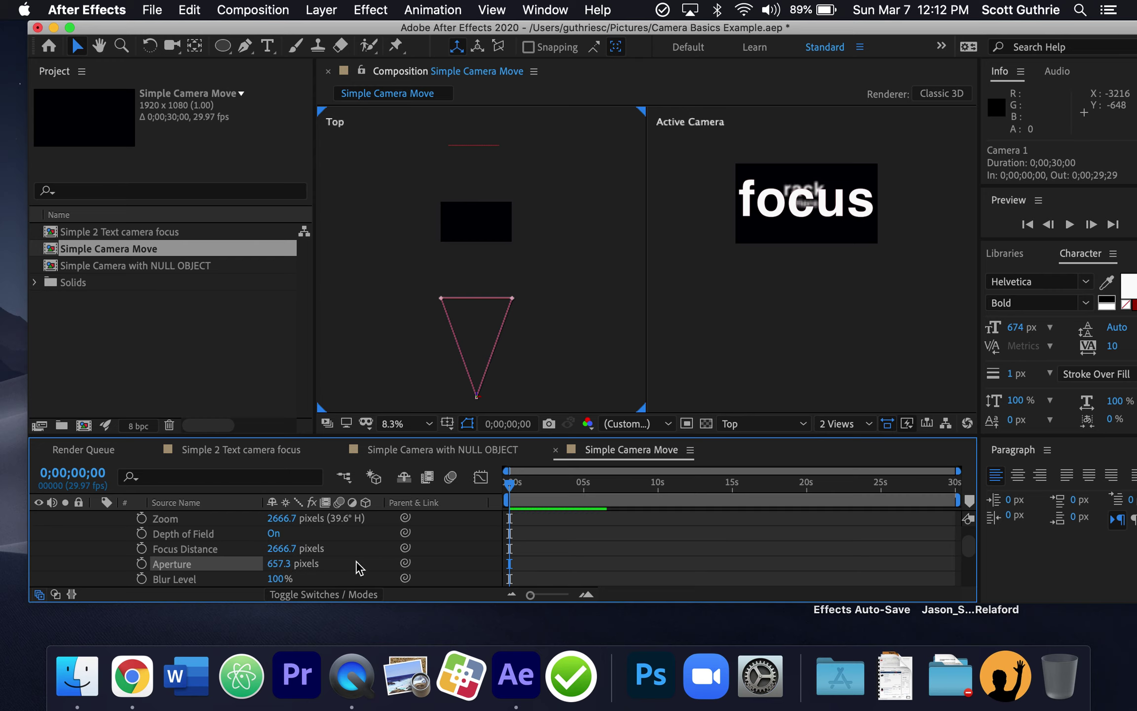
{"action": "left_click_drag", "start_coordinate": [279, 563], "coordinate": [2, 553]}
{"action": "left_click_drag", "start_coordinate": [282, 515], "coordinate": [700, 455]}
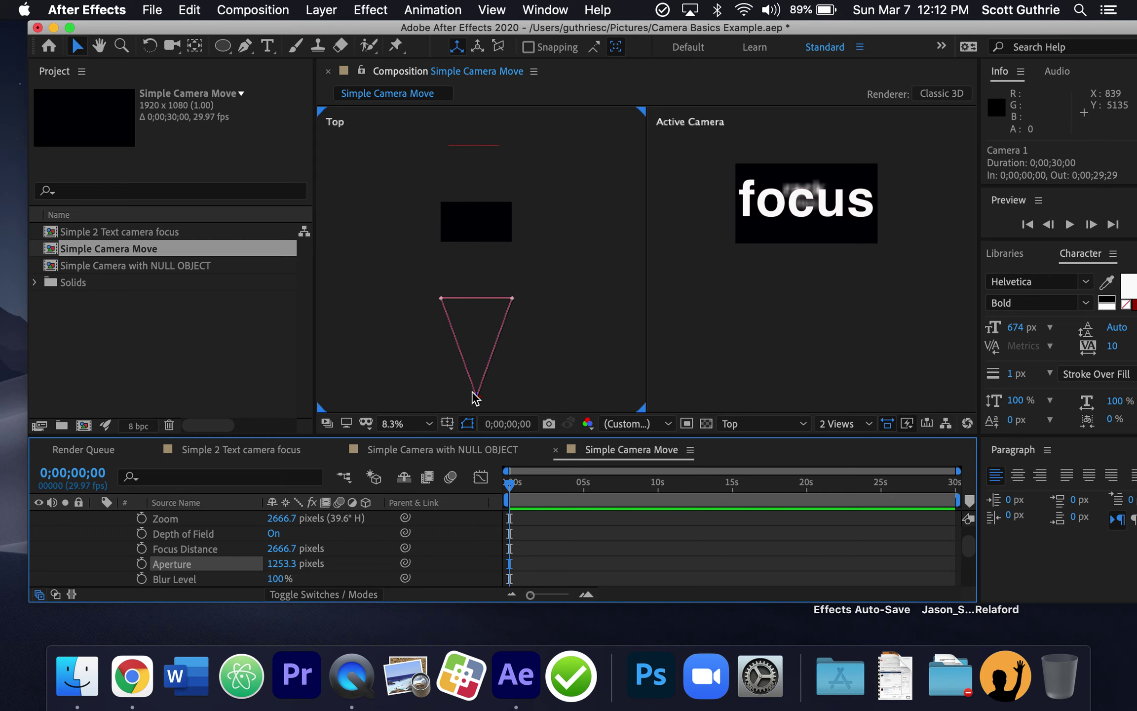
- Test the focus by moving Camera 1 back and forth along Z, leaving it at about -4731 in front of "focus"
{"action": "scroll", "coordinate": [547, 383], "scroll_direction": "down", "scroll_amount": 1}
{"action": "scroll", "coordinate": [551, 390], "scroll_direction": "up", "scroll_amount": 1}
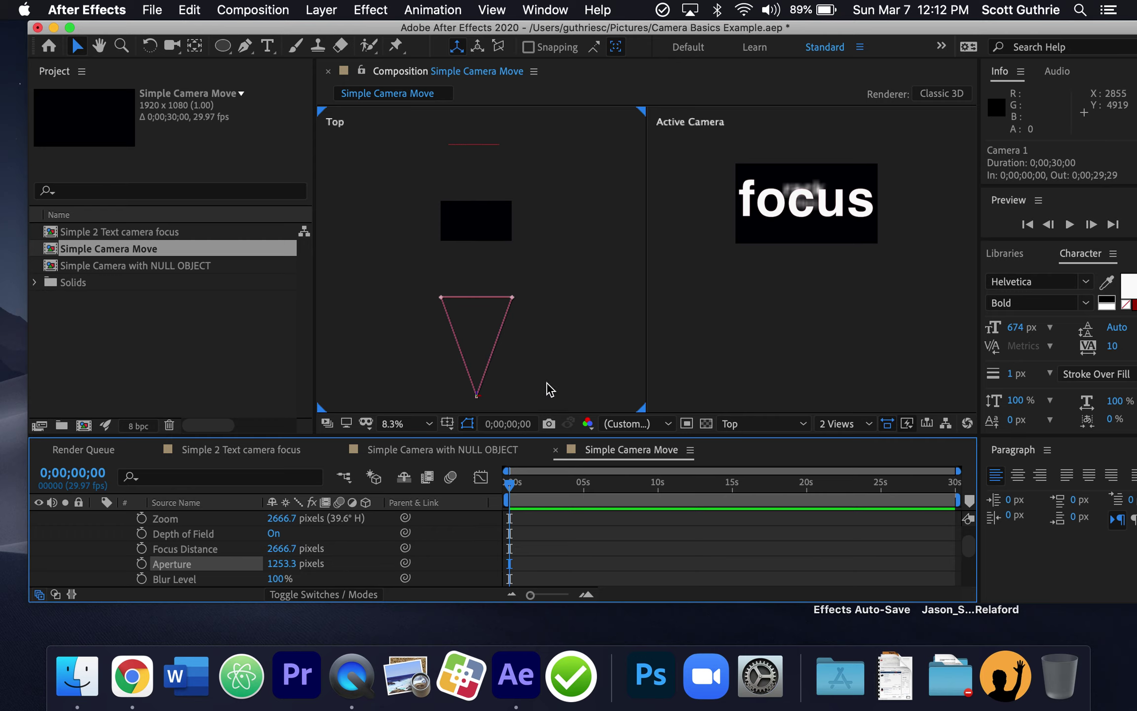
{"action": "mouse_move", "coordinate": [477, 395]}
{"action": "left_mouse_down"}
{"action": "mouse_move", "coordinate": [482, 338]}
{"action": "mouse_move", "coordinate": [445, 236]}
{"action": "mouse_move", "coordinate": [414, 49]}
{"action": "mouse_move", "coordinate": [440, 126]}
{"action": "mouse_move", "coordinate": [489, 435]}
{"action": "mouse_move", "coordinate": [482, 391]}
{"action": "mouse_move", "coordinate": [483, 403]}
{"action": "left_mouse_up"}
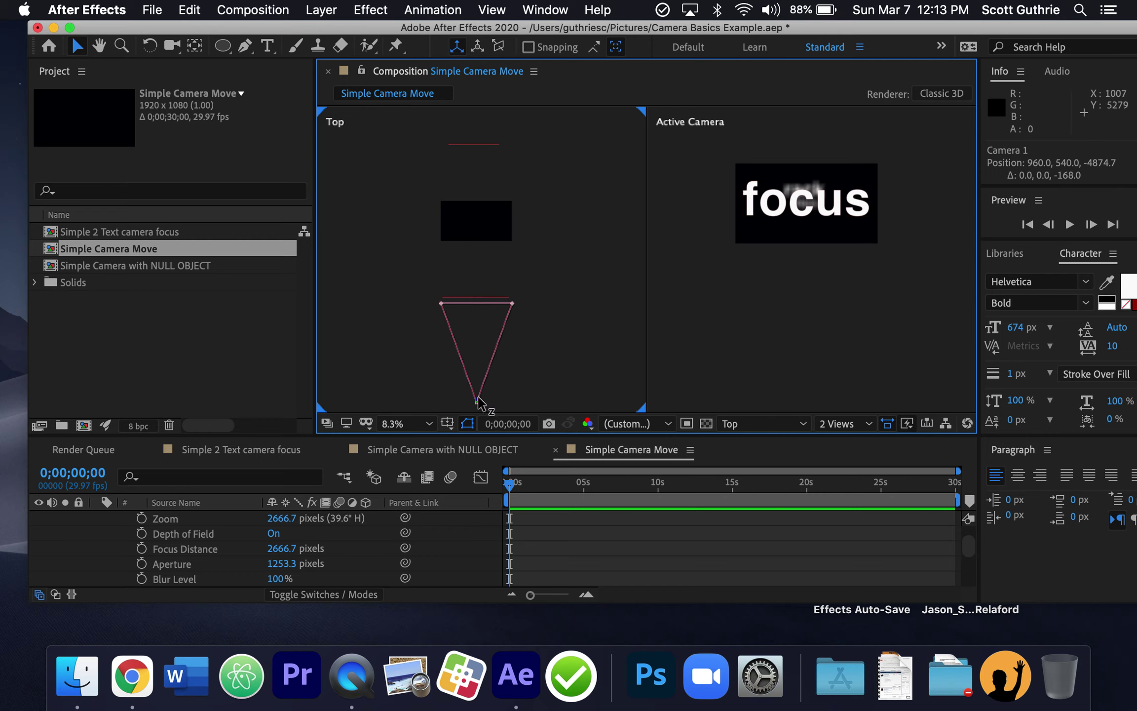
{"action": "left_click_drag", "start_coordinate": [478, 403], "coordinate": [471, 360]}
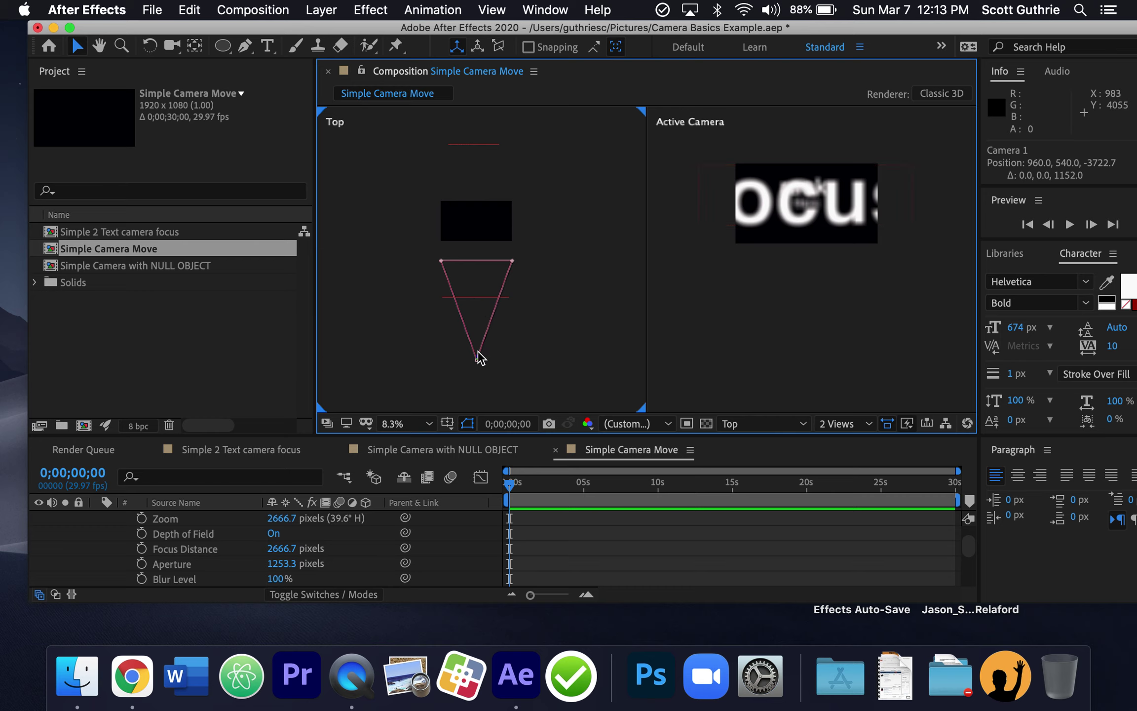
{"action": "left_click_drag", "start_coordinate": [478, 360], "coordinate": [478, 396]}
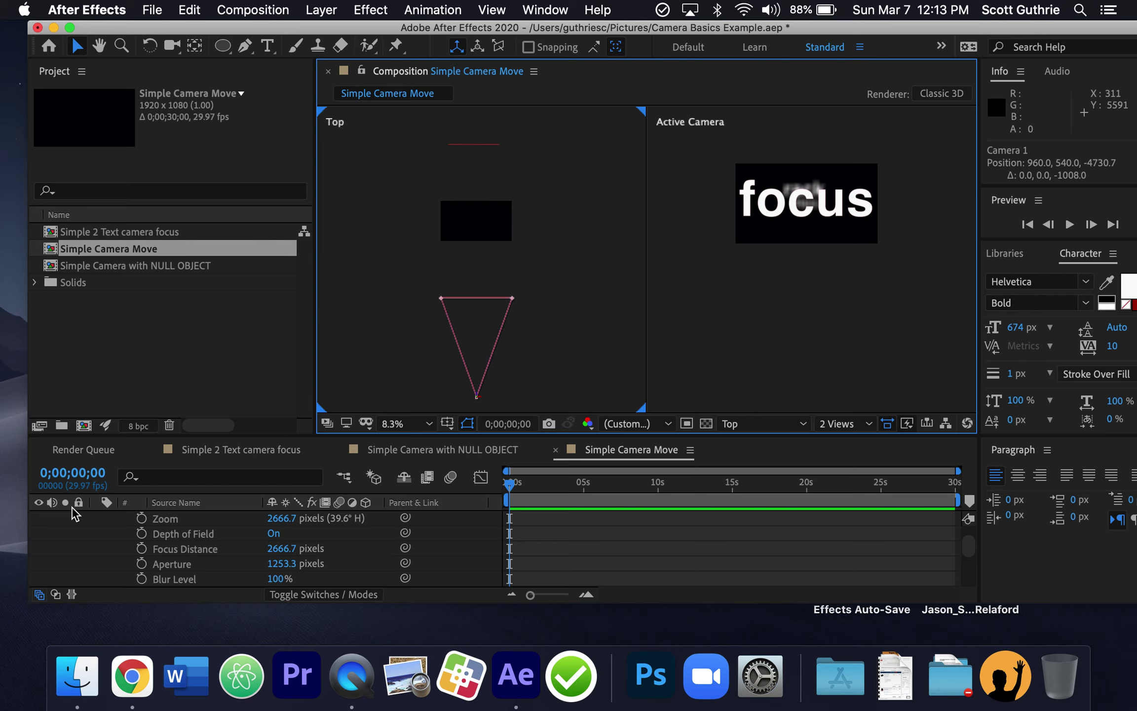
- Collapse the Camera Options and show only the Position property of Camera 1 in the timeline
{"action": "scroll", "coordinate": [130, 522], "scroll_direction": "up", "scroll_amount": 1}
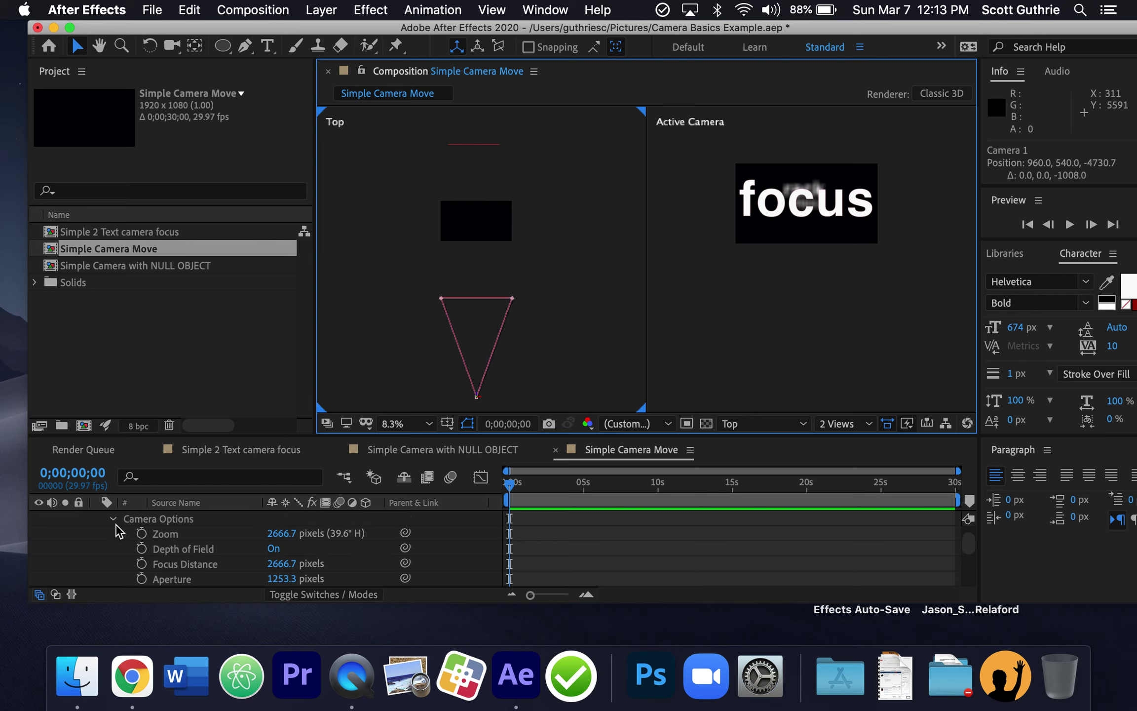
{"action": "left_click", "coordinate": [112, 519]}
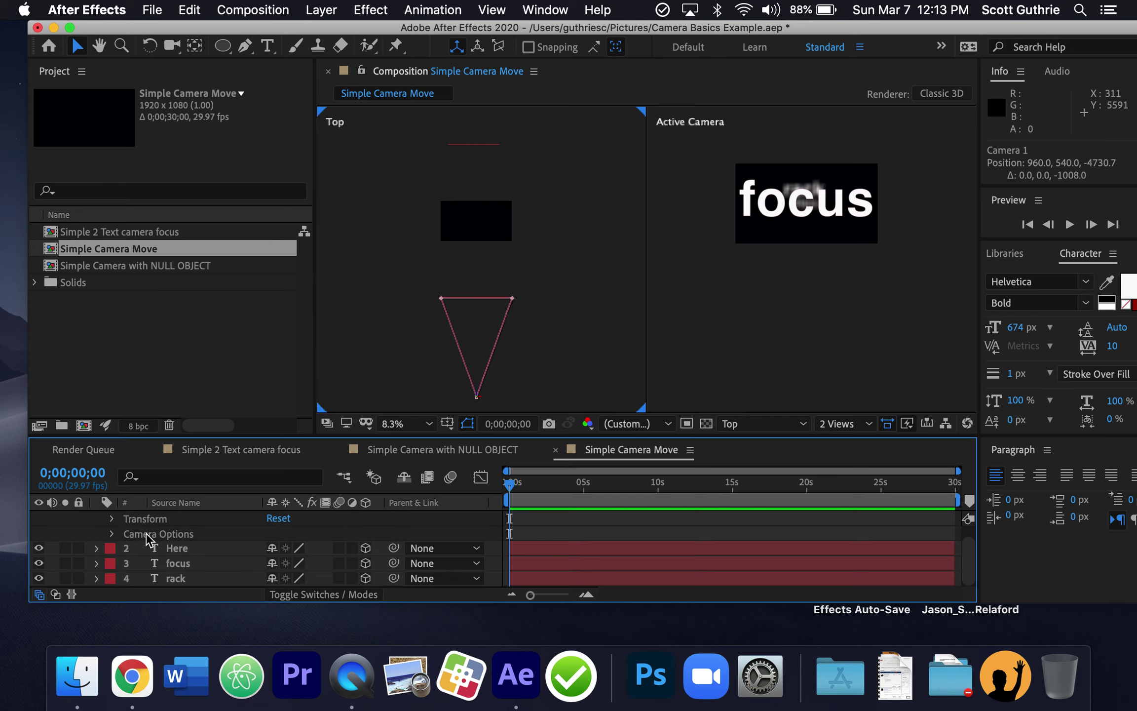
{"action": "scroll", "coordinate": [148, 536], "scroll_direction": "up", "scroll_amount": 1}
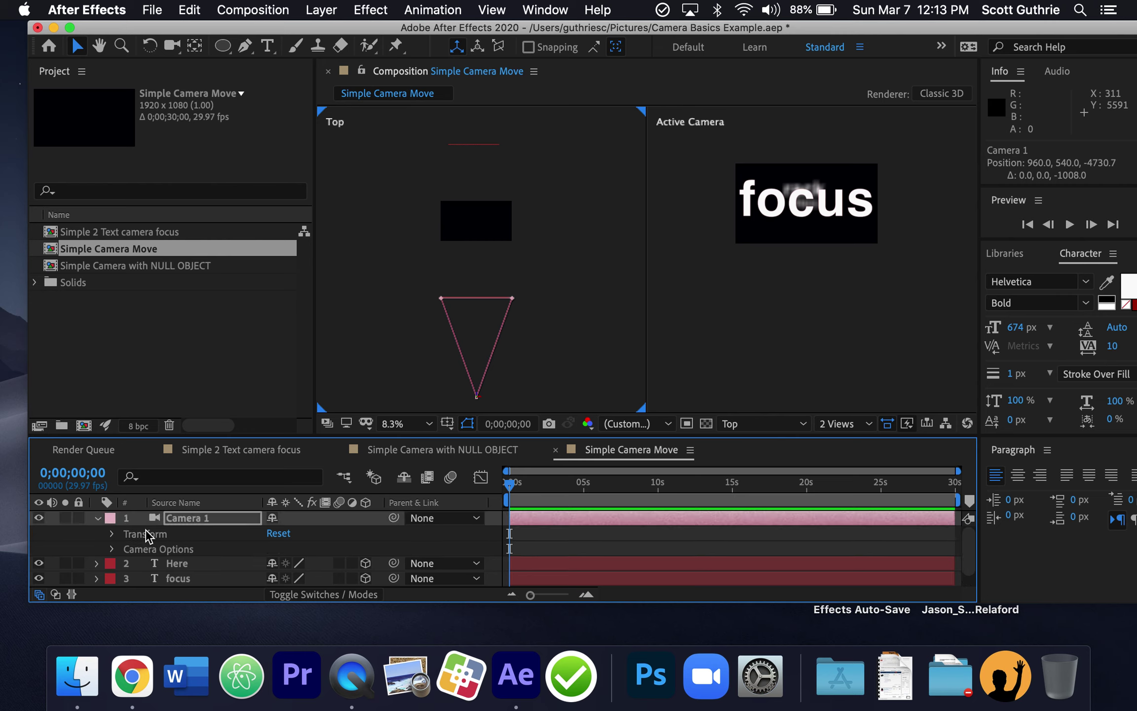
{"action": "left_click", "coordinate": [521, 519]}
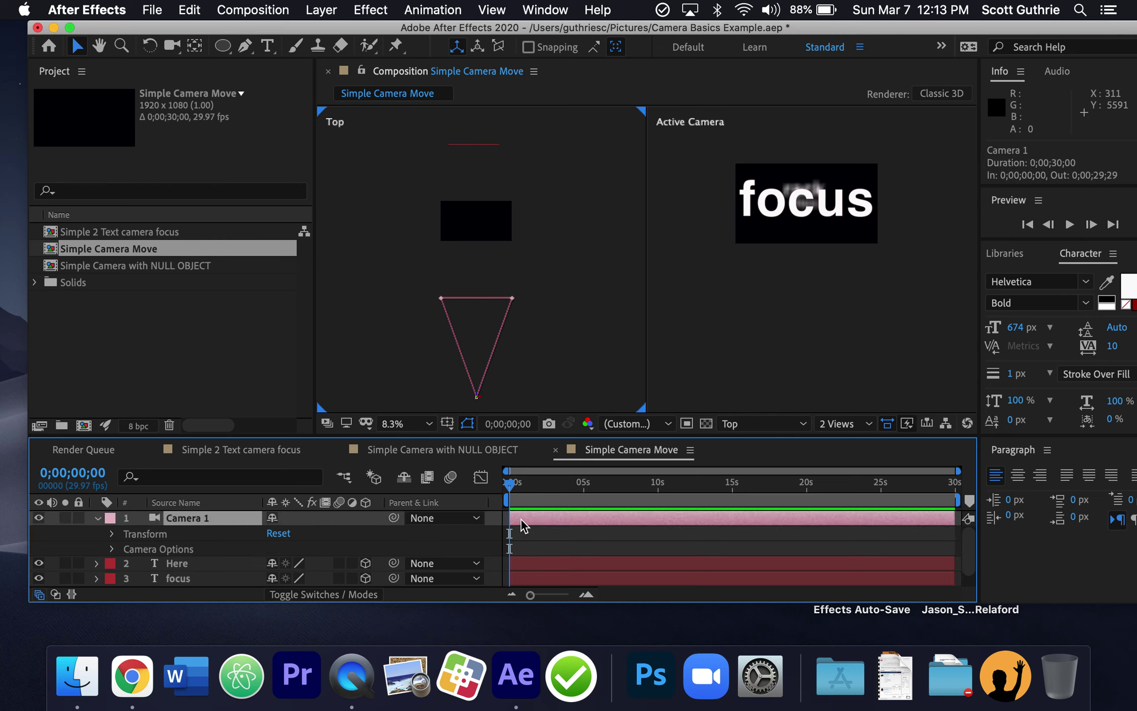
{"action": "key", "text": "p"}
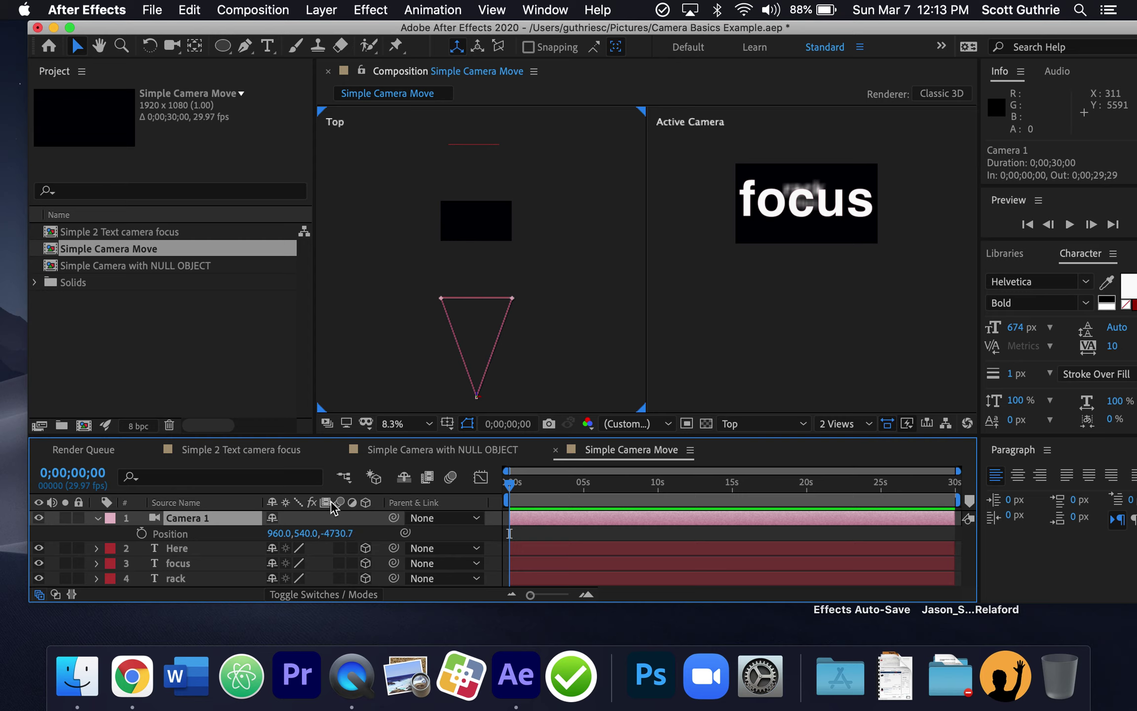
- Keyframe Camera 1's Position at 0;00;00;00 and add a matching hold keyframe at 0;00;01;04
{"action": "left_click", "coordinate": [142, 533]}
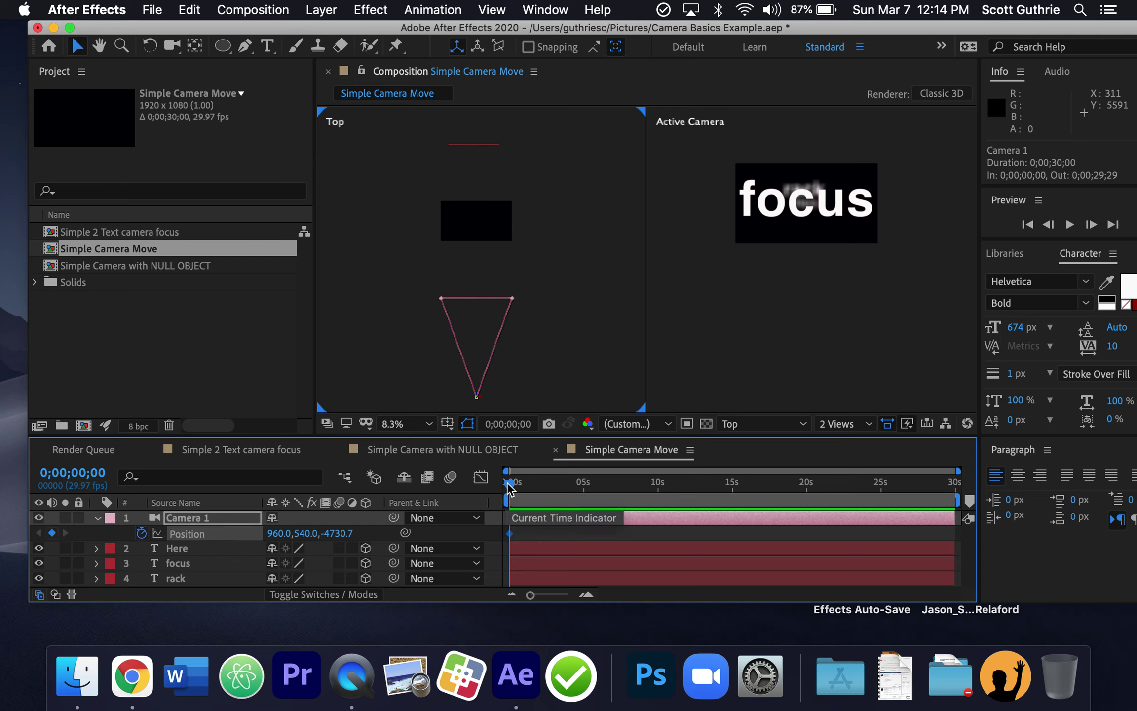
{"action": "left_click_drag", "start_coordinate": [510, 484], "coordinate": [528, 487]}
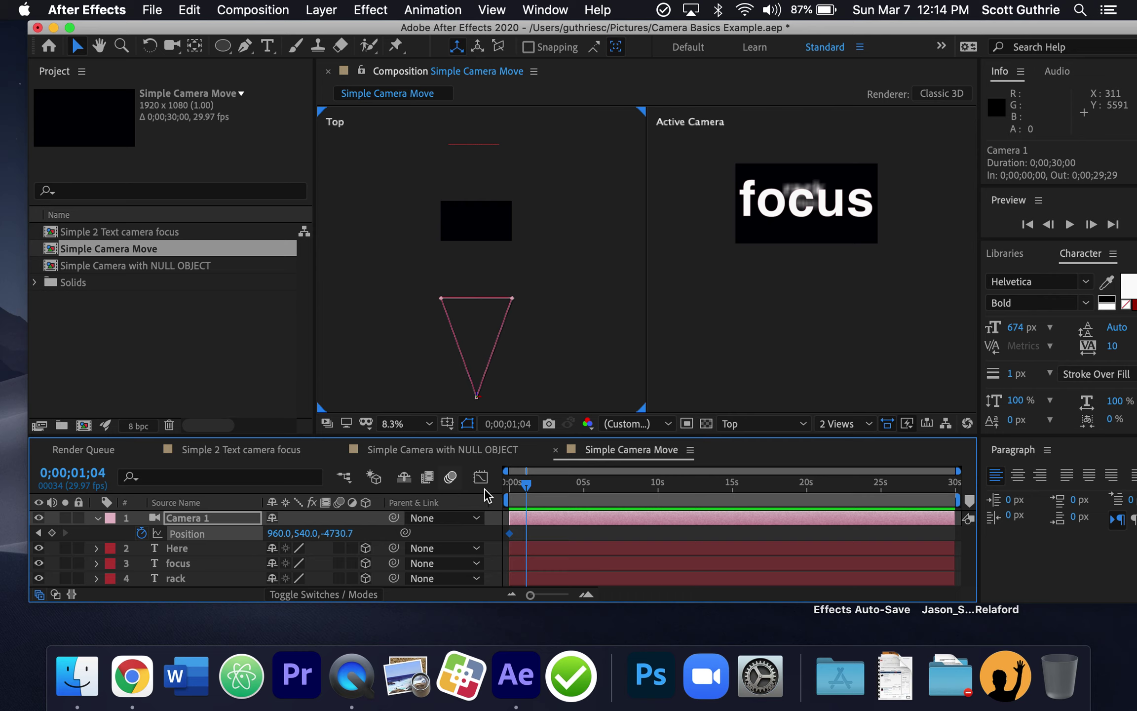
{"action": "left_click", "coordinate": [52, 533]}
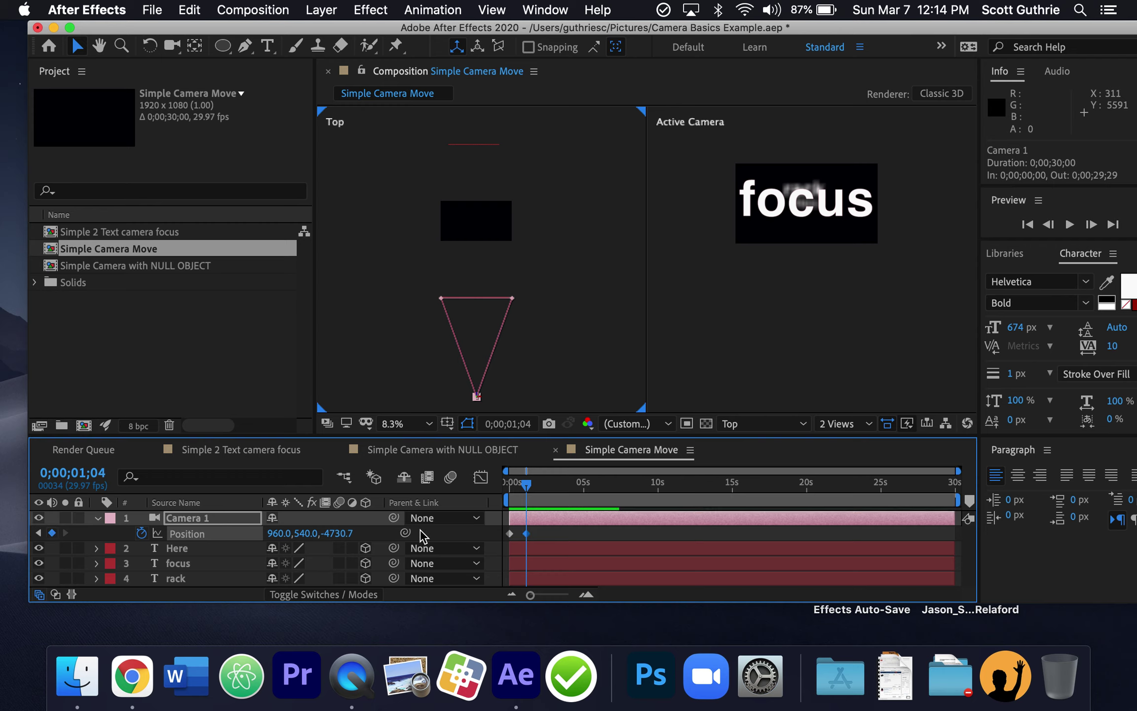
- At 0;00;05;15, move Camera 1 forward along Z to about 5061 so it frames "Here"
{"action": "left_click", "coordinate": [529, 488]}
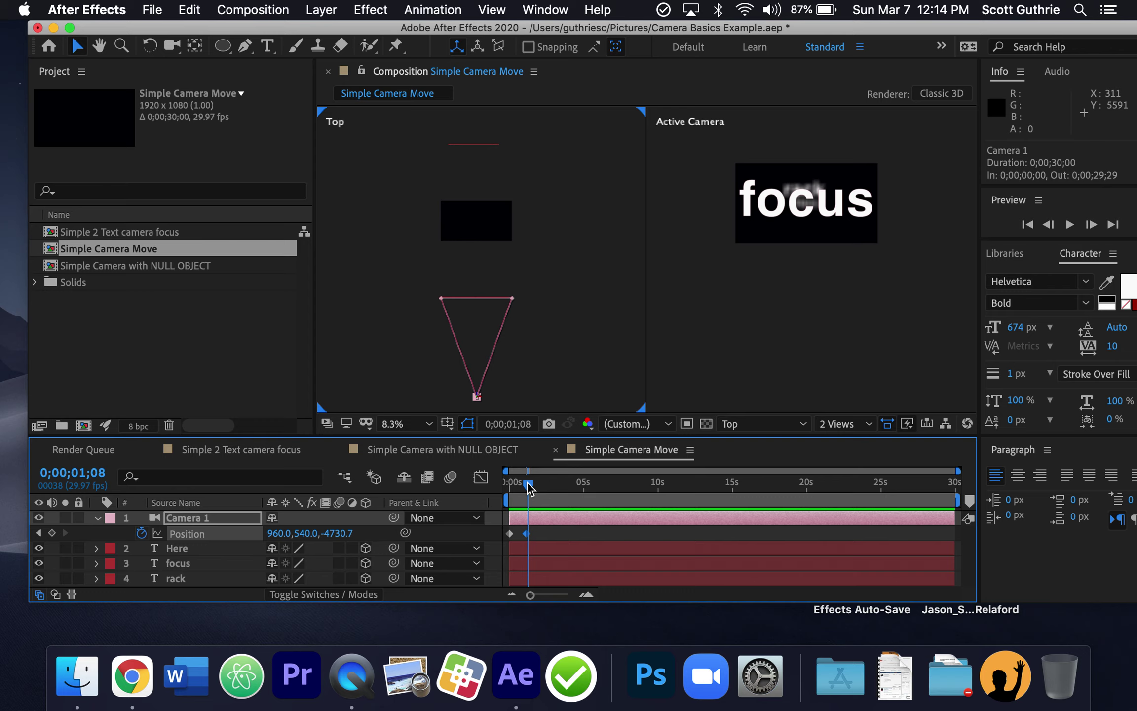
{"action": "left_click_drag", "start_coordinate": [529, 487], "coordinate": [591, 485]}
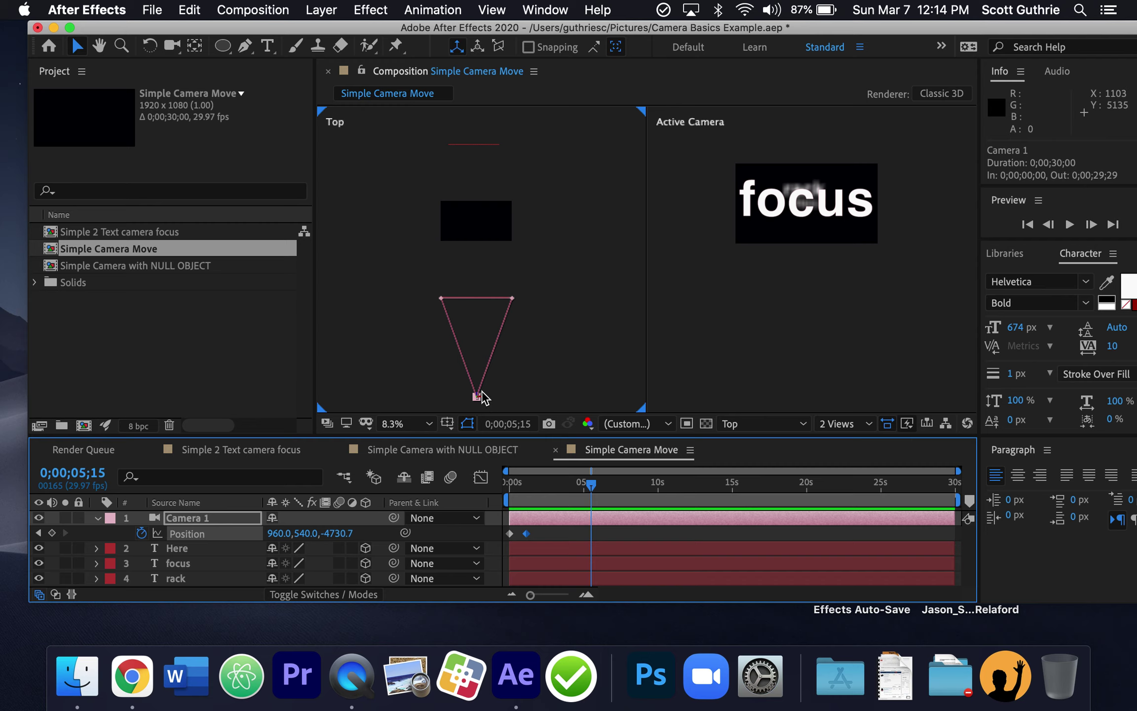
{"action": "left_click_drag", "start_coordinate": [478, 396], "coordinate": [459, 36]}
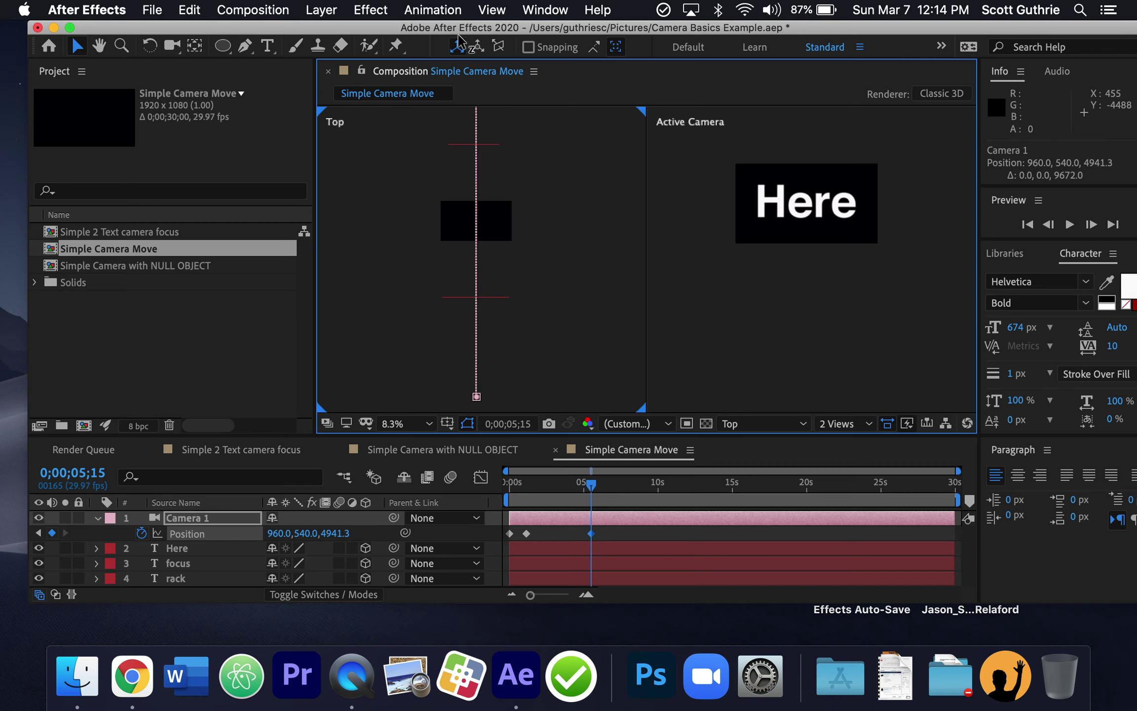
{"action": "left_click_drag", "start_coordinate": [459, 38], "coordinate": [456, 32]}
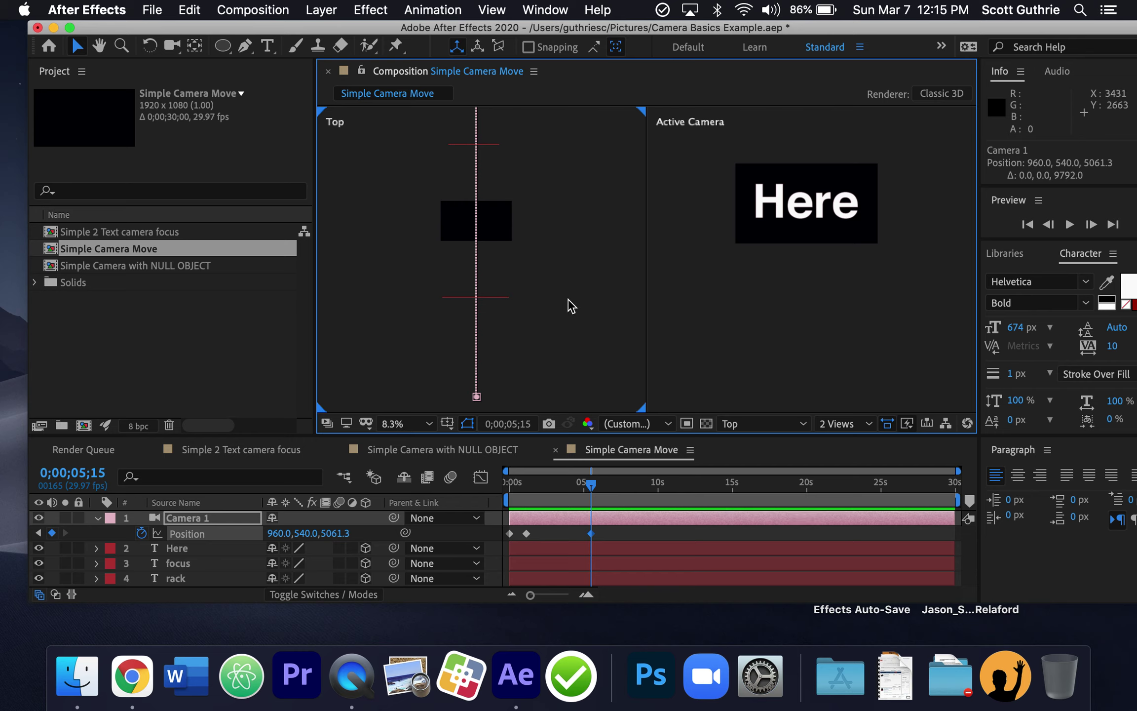
- Move Camera 1 slightly closer to "Here" in the Top view, to a Z position of about 5277
{"action": "key", "text": "period"}
{"action": "key", "text": "comma"}
{"action": "key", "text": "comma"}
{"action": "key", "text": "comma"}
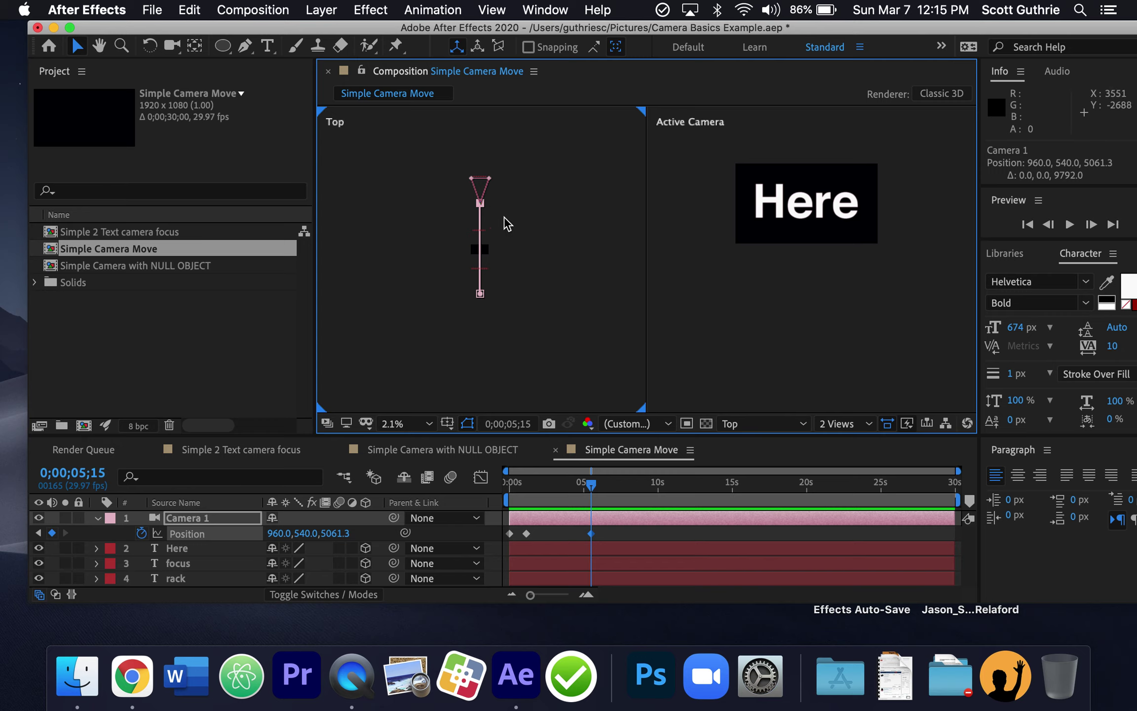
{"action": "key", "text": "period"}
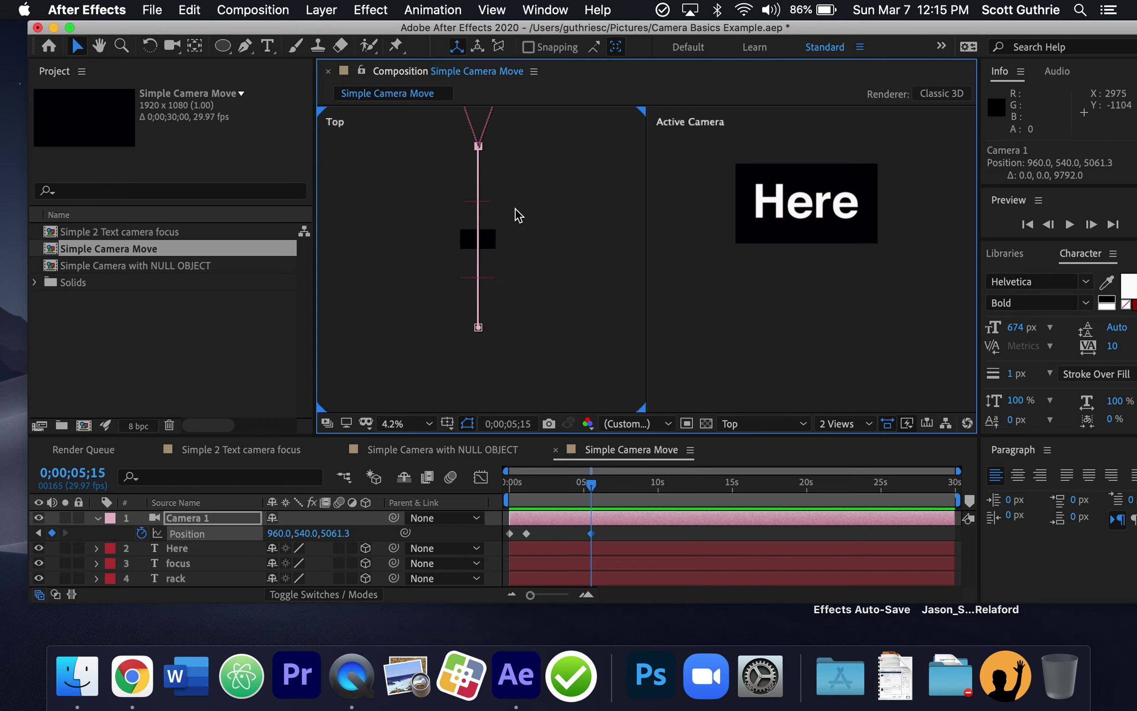
{"action": "key", "text": "period"}
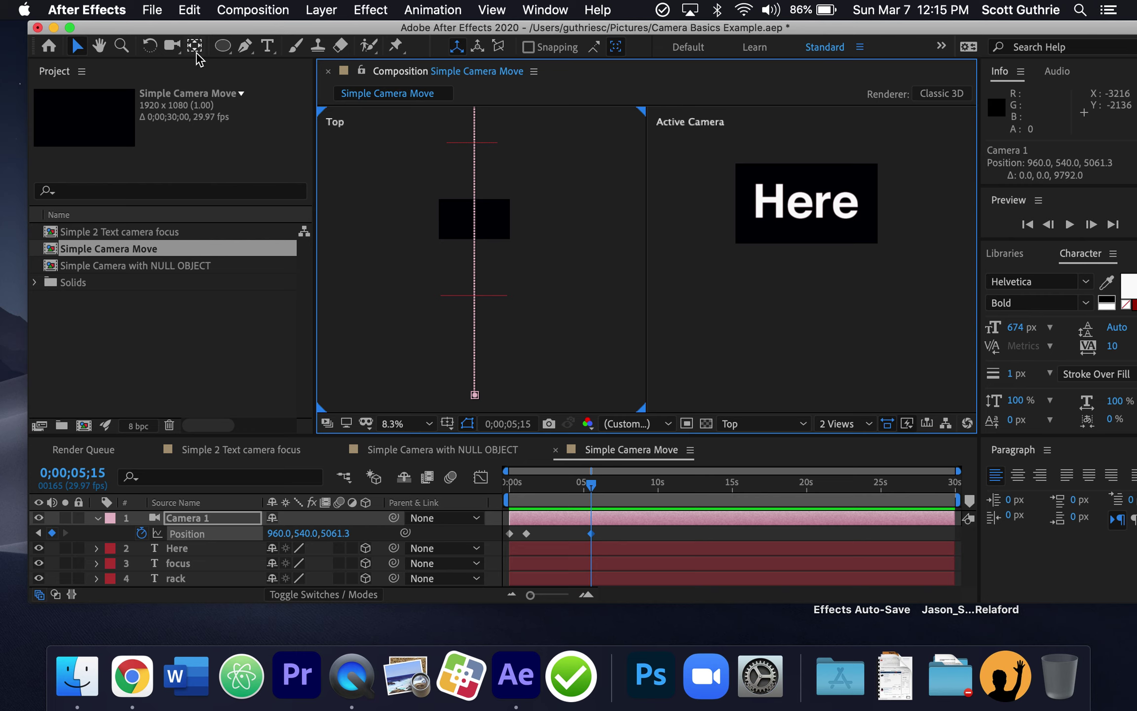
{"action": "left_click", "coordinate": [99, 46]}
{"action": "left_click_drag", "start_coordinate": [564, 210], "coordinate": [572, 390]}
{"action": "left_click_drag", "start_coordinate": [530, 189], "coordinate": [547, 269]}
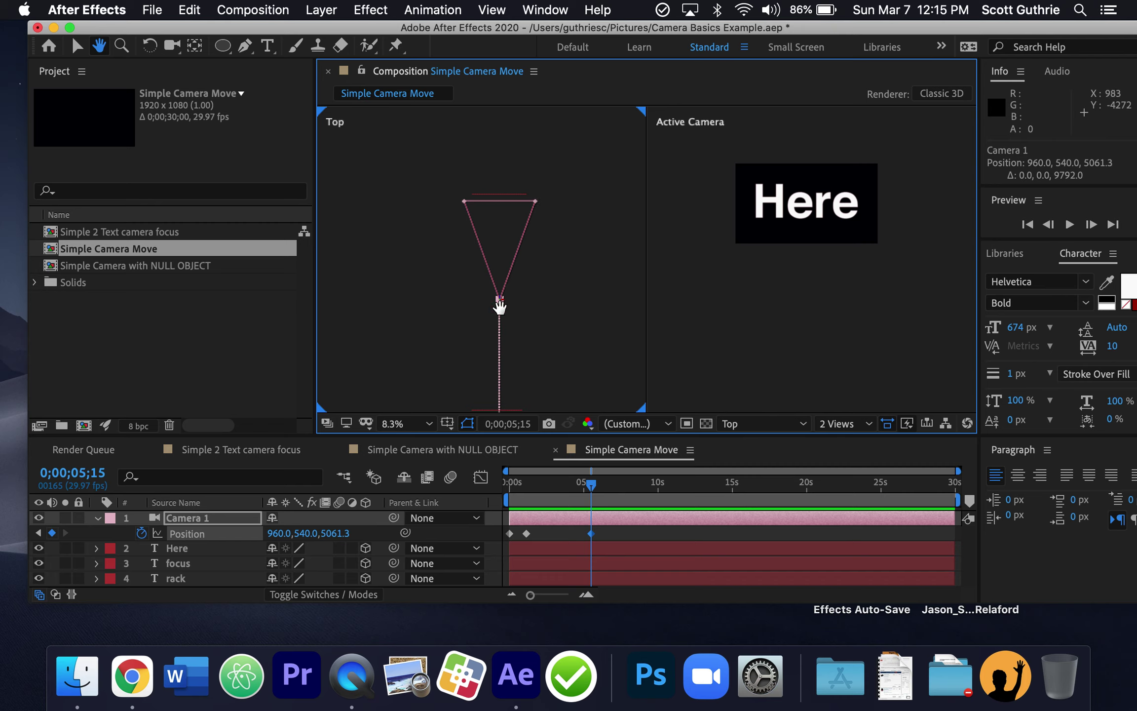
{"action": "left_click", "coordinate": [75, 47]}
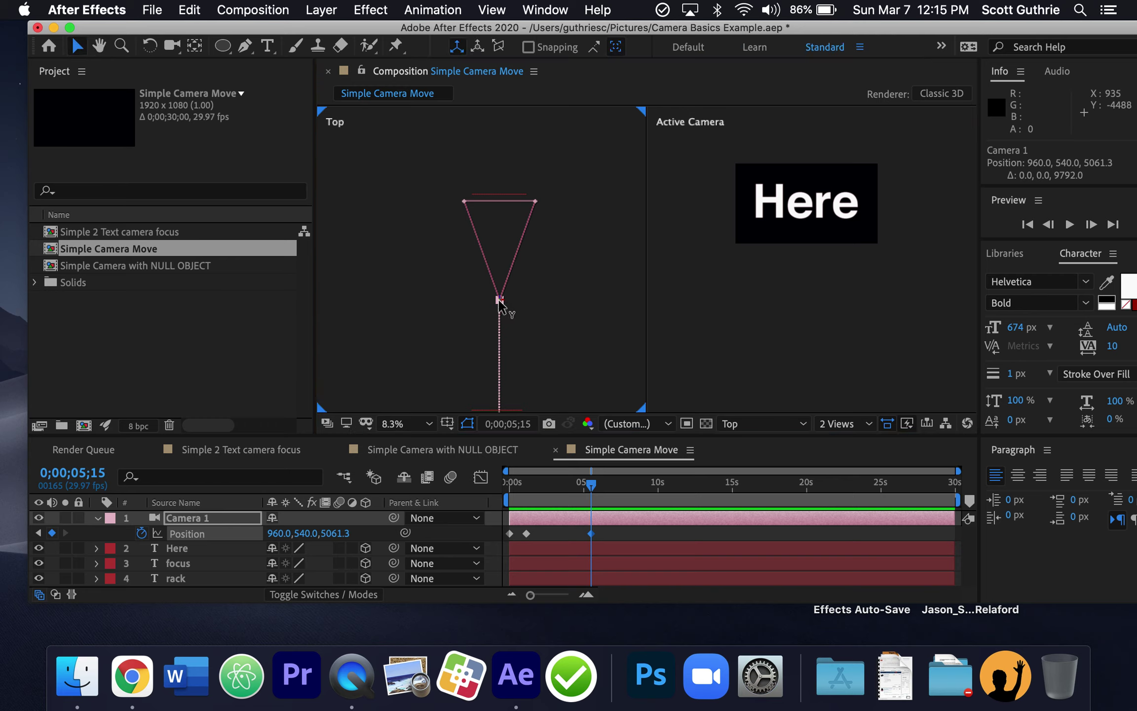
{"action": "left_click_drag", "start_coordinate": [497, 296], "coordinate": [497, 288]}
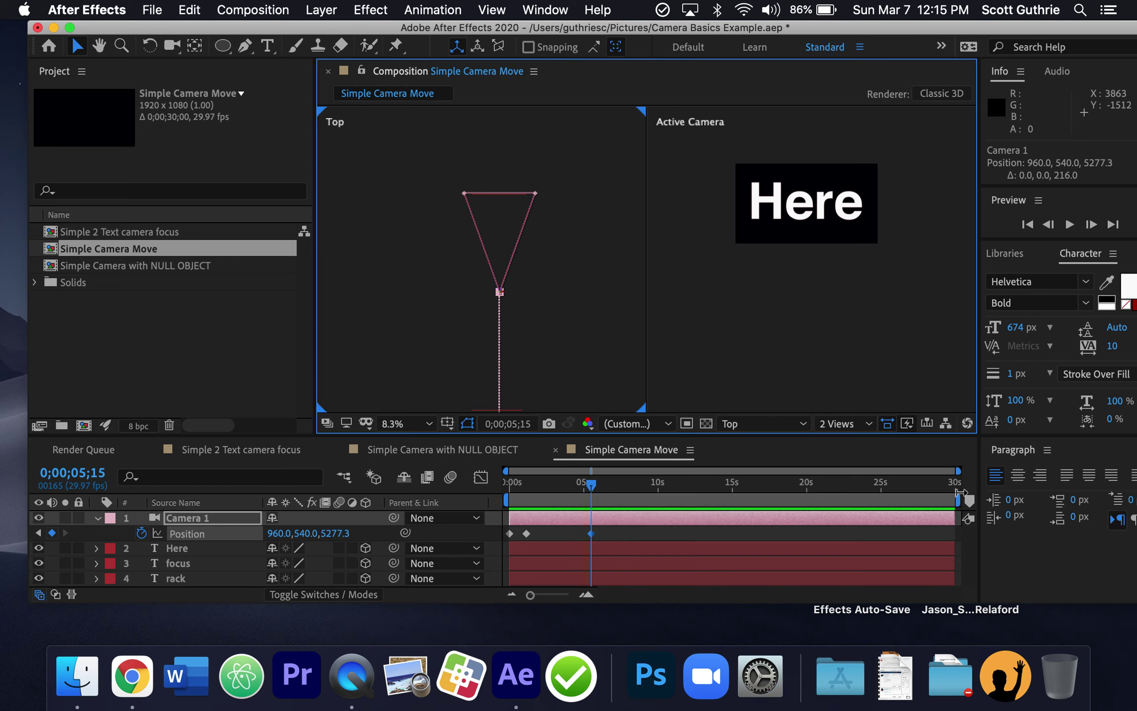
- Shorten the work area to end at about 0;00;07;08 and save the project
{"action": "left_click_drag", "start_coordinate": [958, 496], "coordinate": [622, 521]}
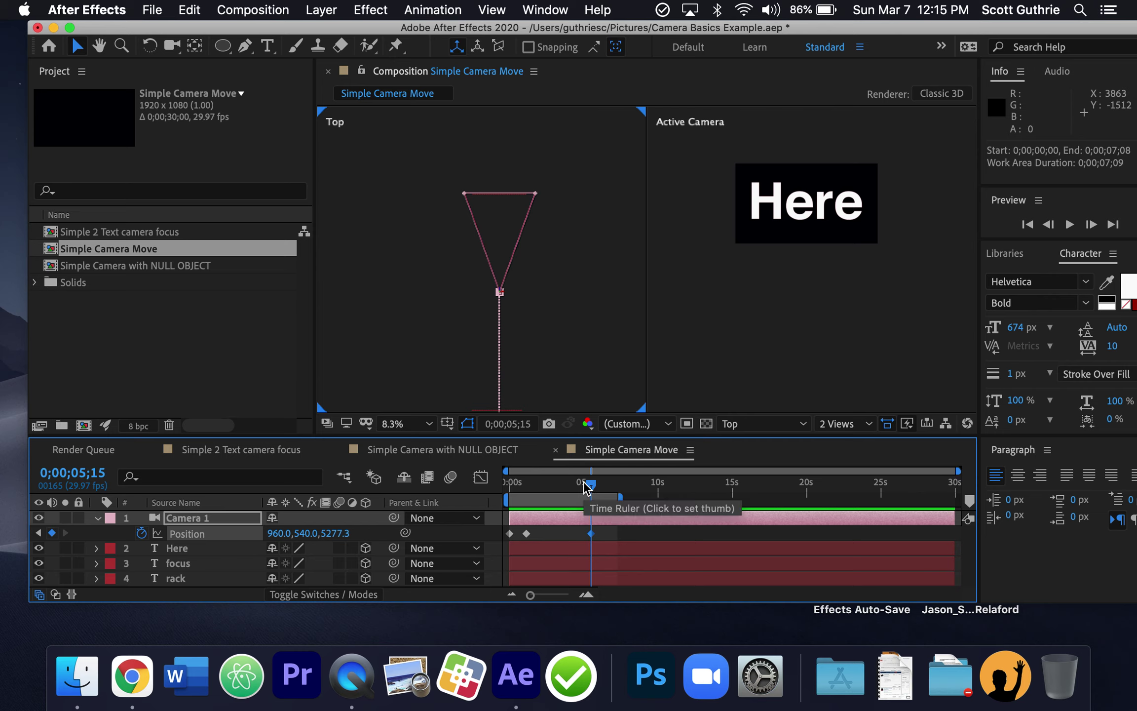
{"action": "key", "text": "super+s"}
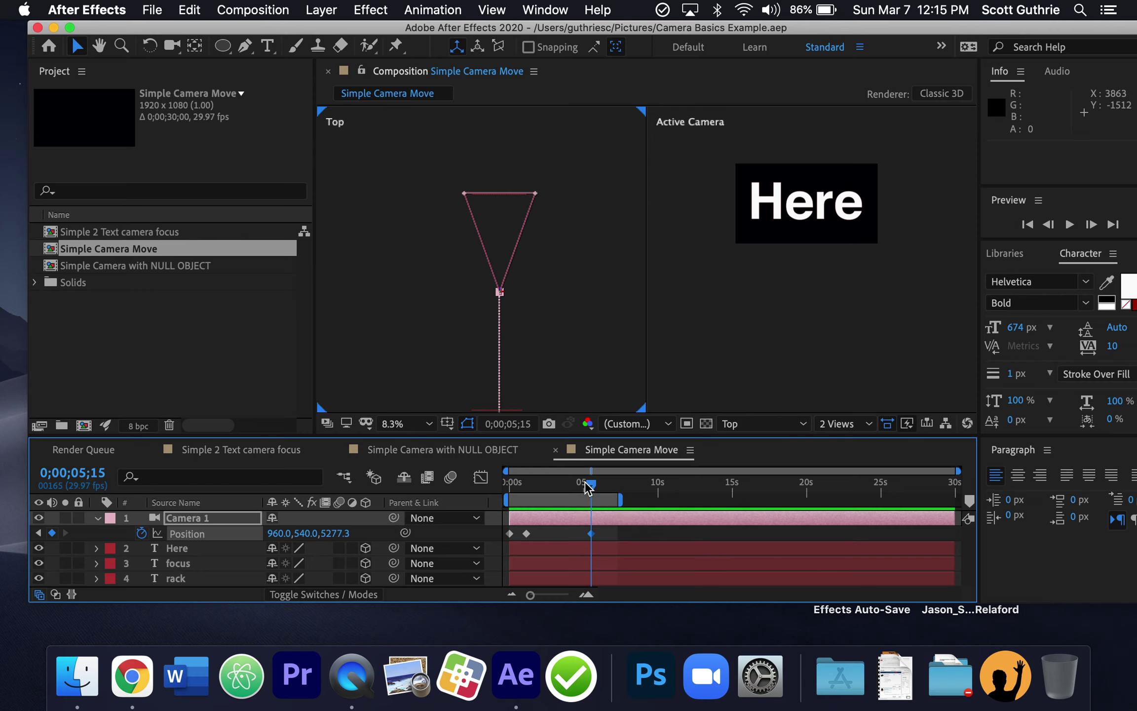
- Preview the animated camera move and scrub back to 0;00;03;19 to check the middle of the move
{"action": "key", "text": "space"}
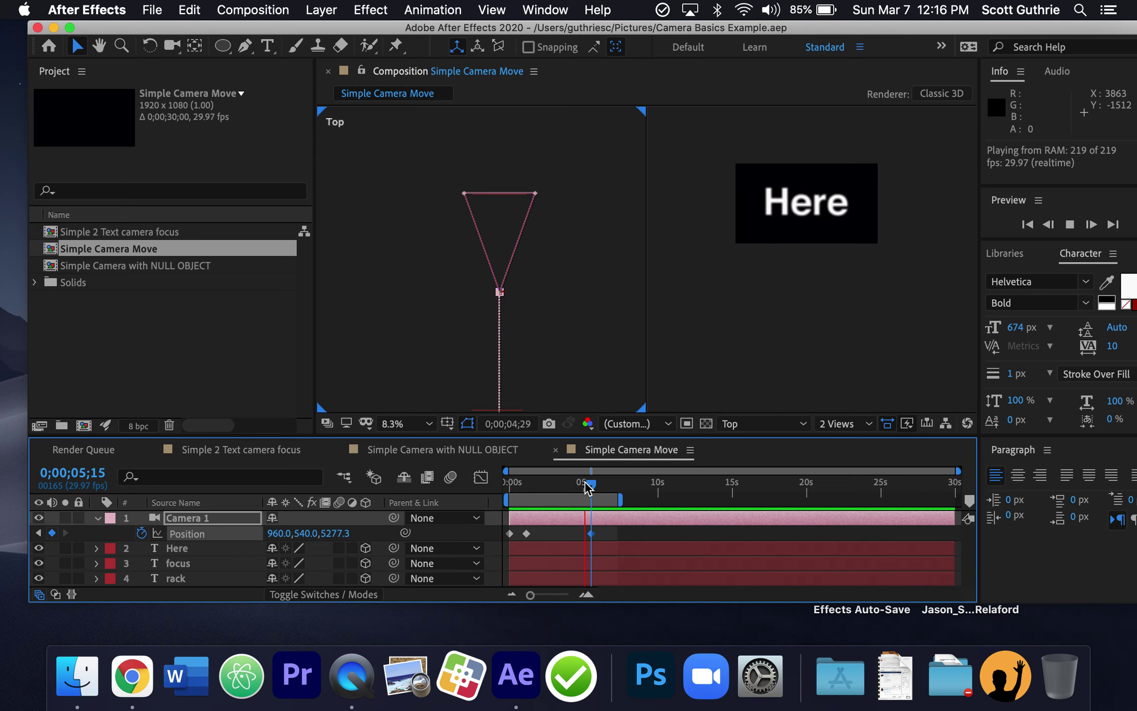
{"action": "key", "text": "space"}
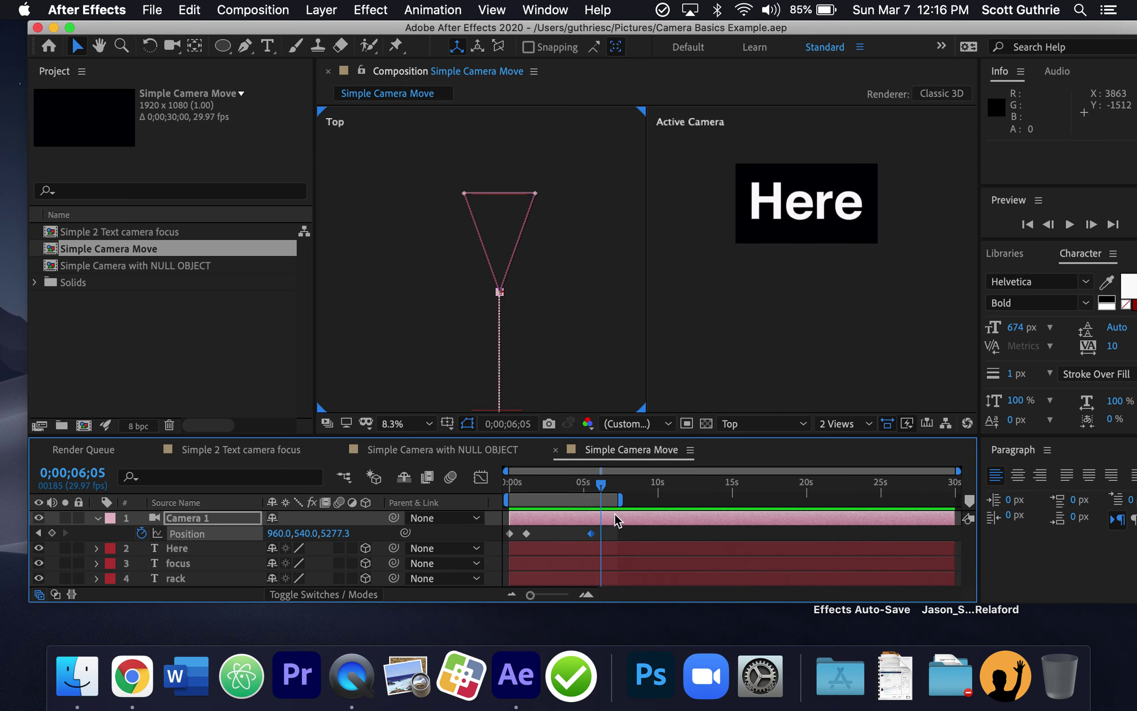
{"action": "left_click_drag", "start_coordinate": [603, 489], "coordinate": [568, 479]}
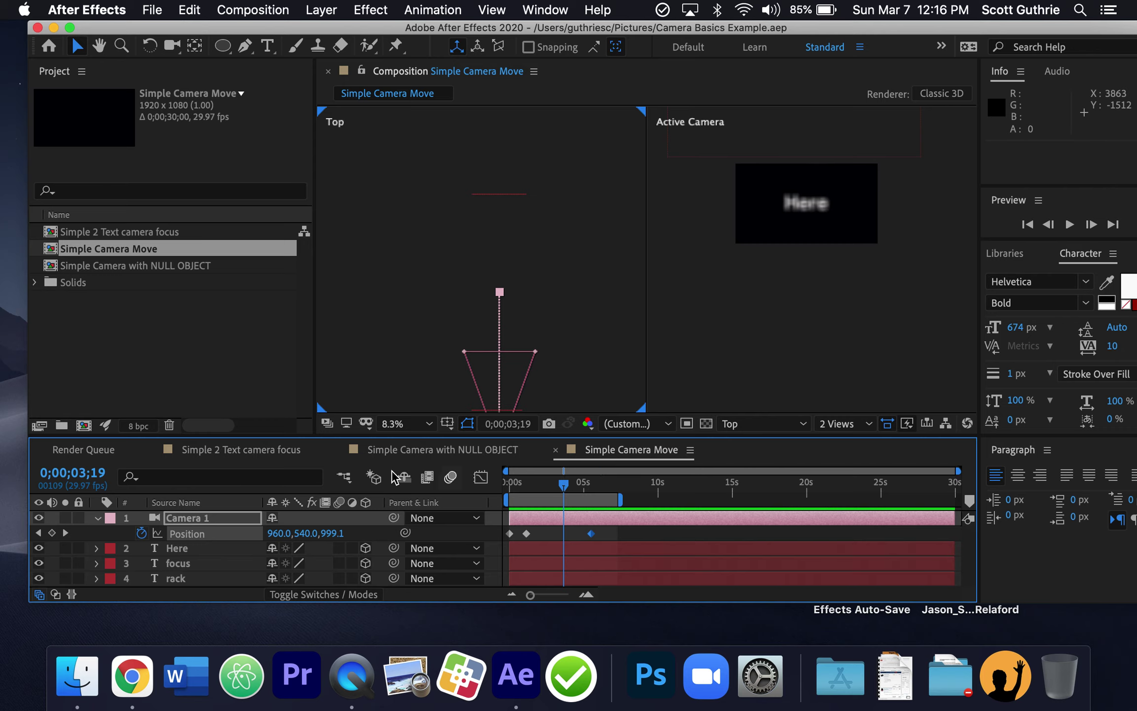
- Collapse Camera 1, try to add a "move" text in the Active Camera view, and shift the edited "rack" text to about 643.7, 457.3
{"action": "left_click", "coordinate": [98, 519]}
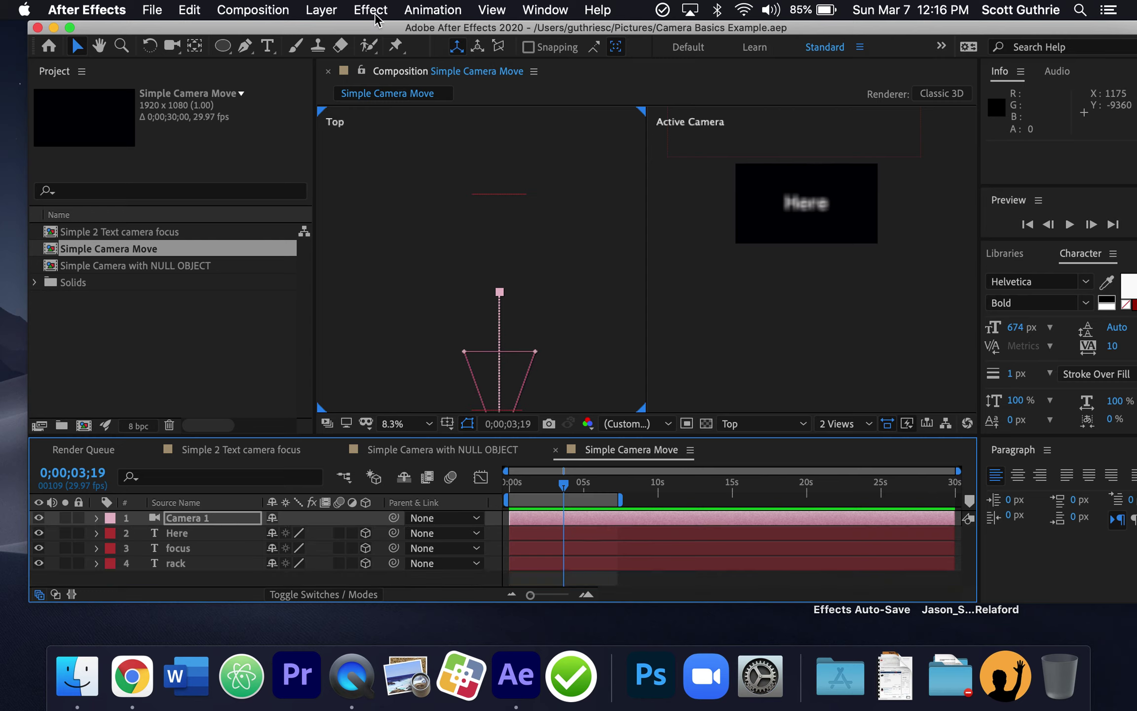
{"action": "left_click", "coordinate": [267, 47]}
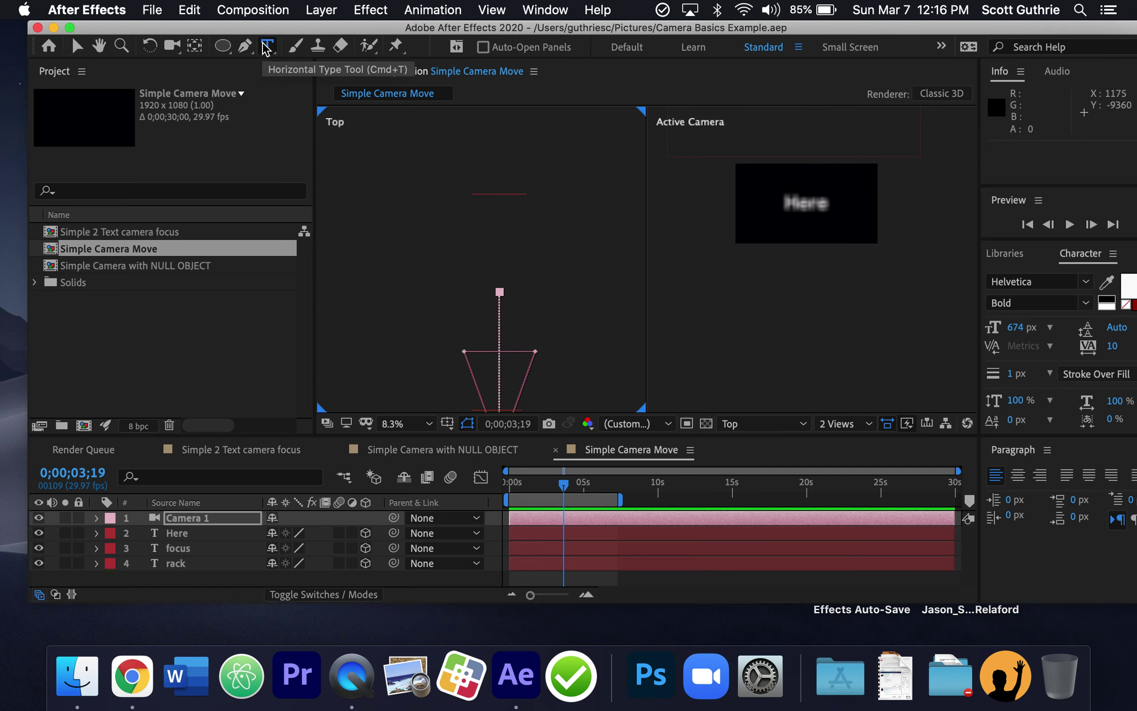
{"action": "left_click", "coordinate": [750, 218]}
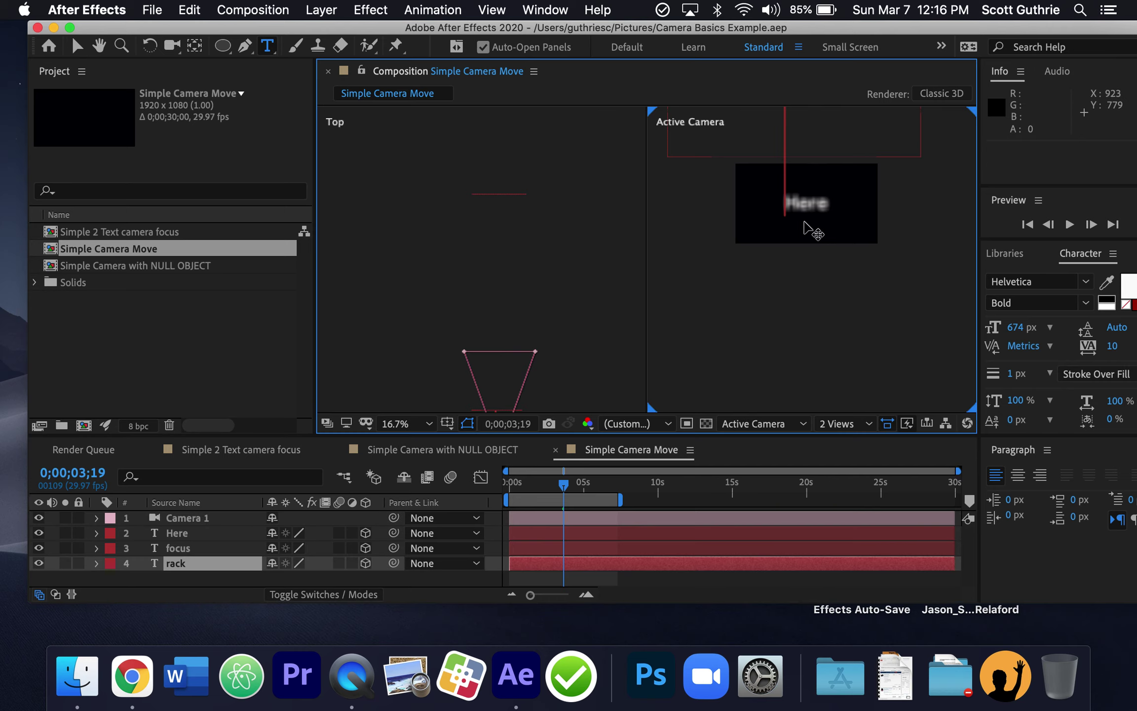
{"action": "type", "text": "move"}
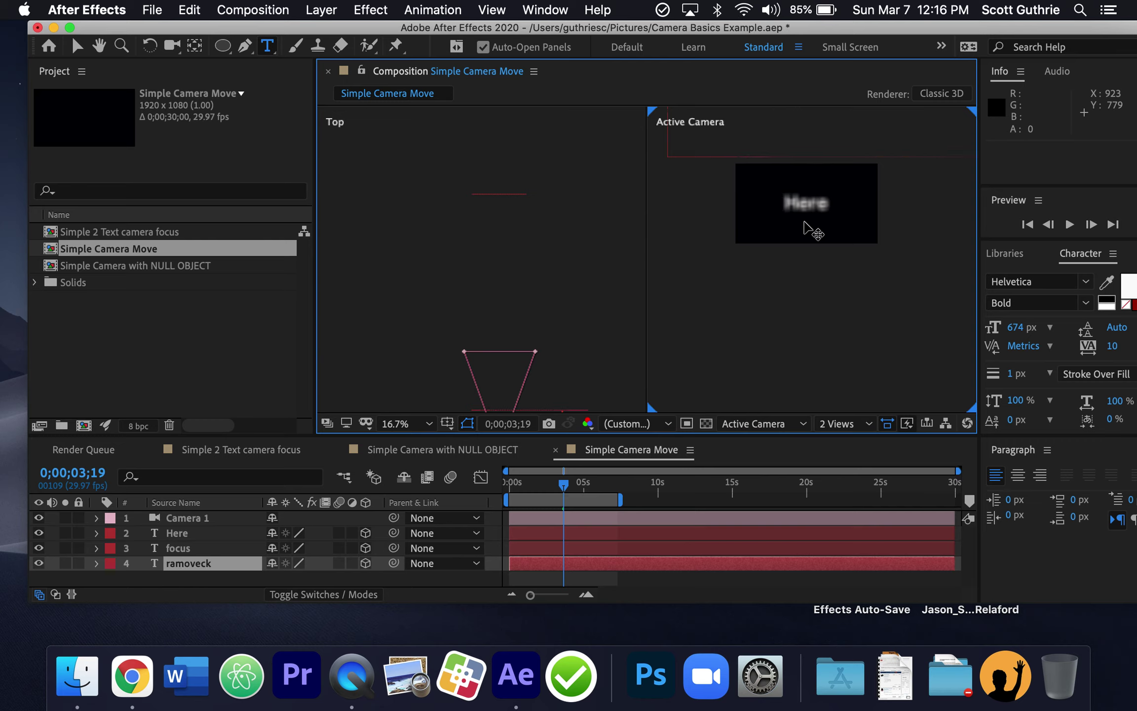
{"action": "left_click", "coordinate": [74, 38]}
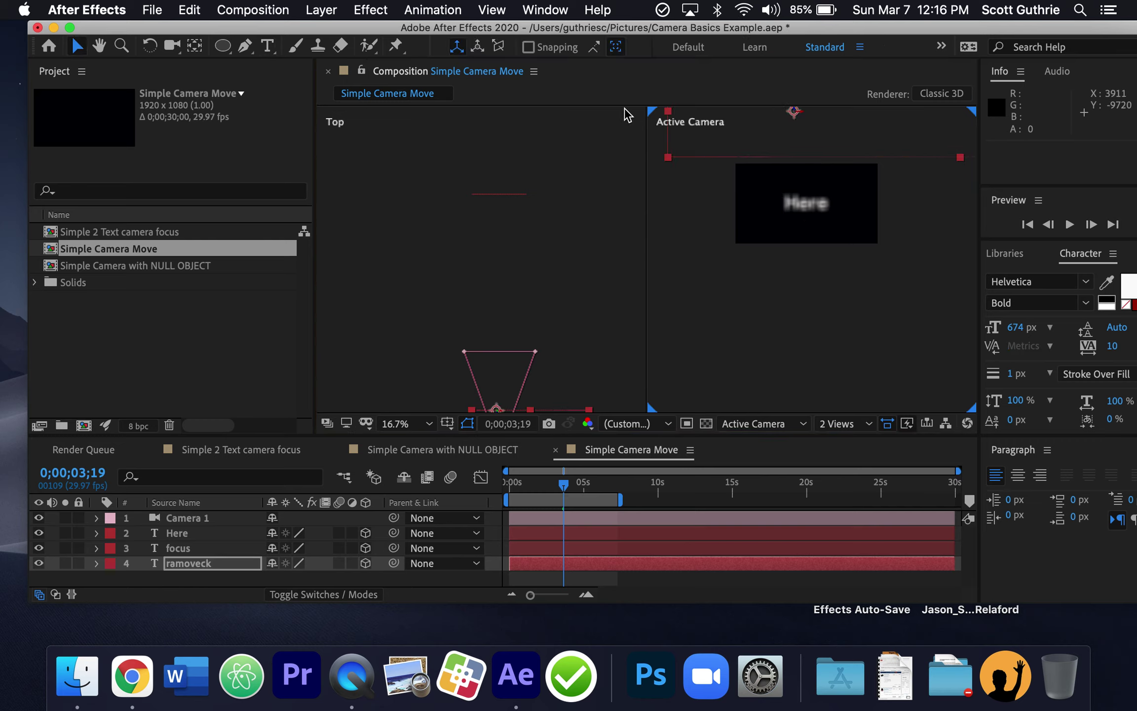
{"action": "left_click_drag", "start_coordinate": [709, 140], "coordinate": [667, 215]}
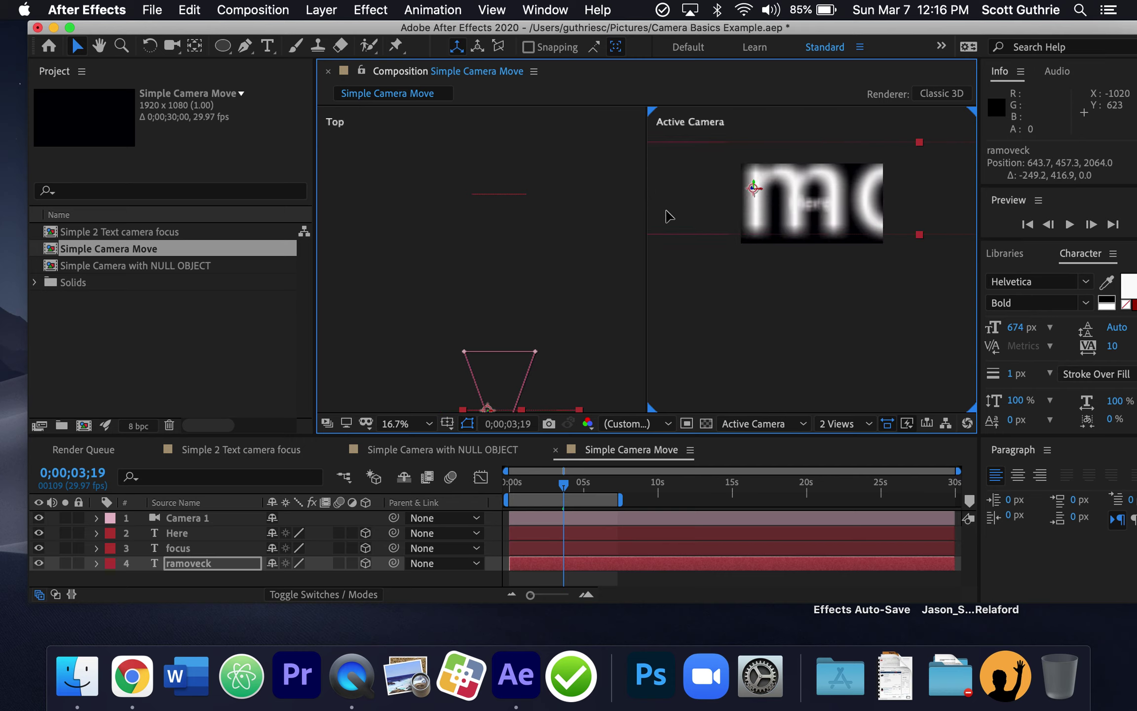
- Reduce the font size of the "ramoveck" text to 234 px, clear the size value, and delete that text layer
{"action": "left_click", "coordinate": [1031, 327]}
{"action": "left_click_drag", "start_coordinate": [1032, 326], "coordinate": [659, 358]}
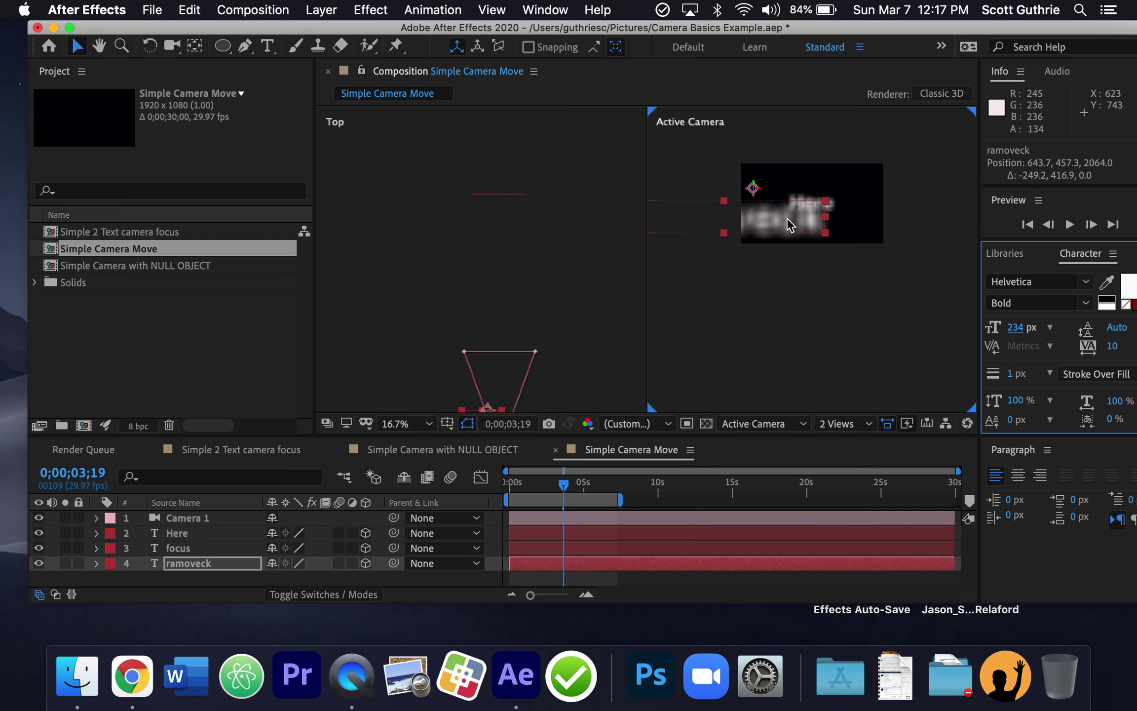
{"action": "key", "text": "BackSpace"}
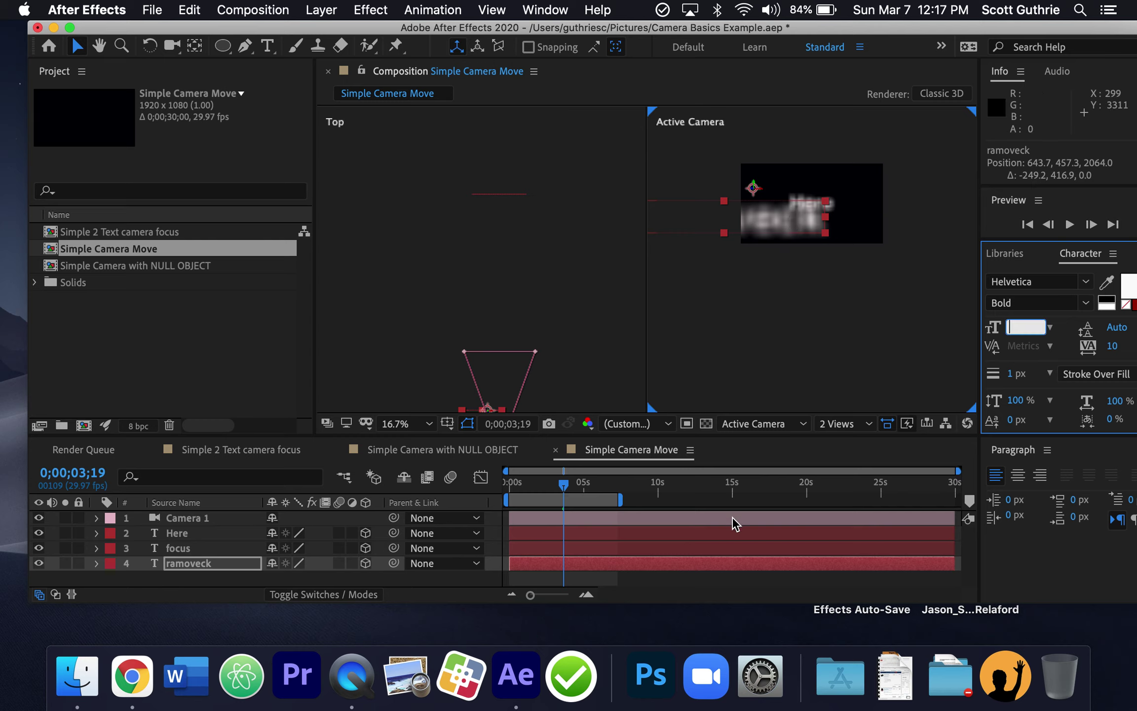
{"action": "left_click", "coordinate": [727, 564]}
{"action": "key", "text": "Delete"}
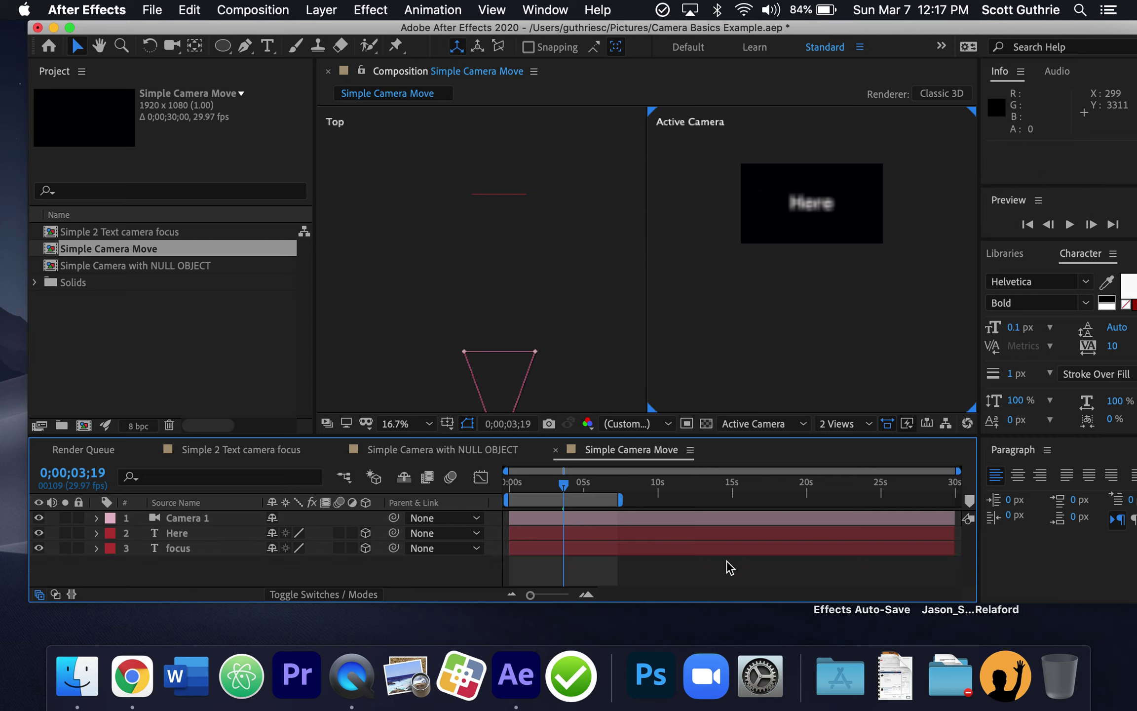
- Try to add a "move" text at 0;00;00;00 over the "focus" text, and undo the insertion
{"action": "left_click", "coordinate": [267, 46]}
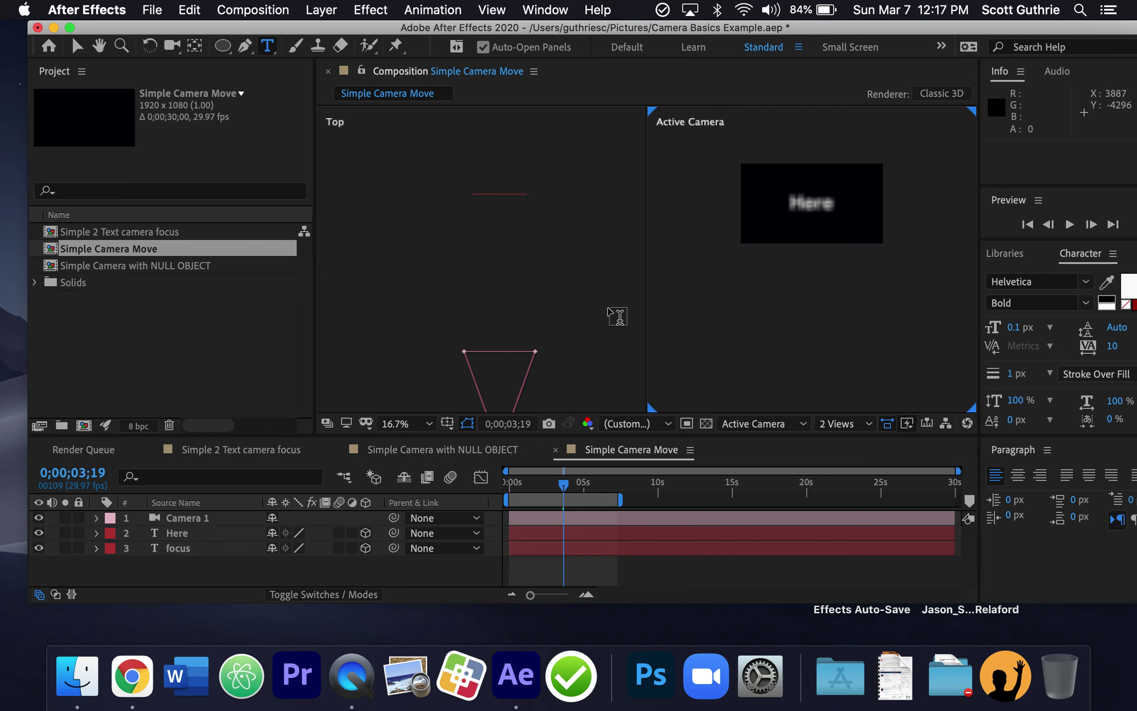
{"action": "left_click_drag", "start_coordinate": [562, 493], "coordinate": [494, 499]}
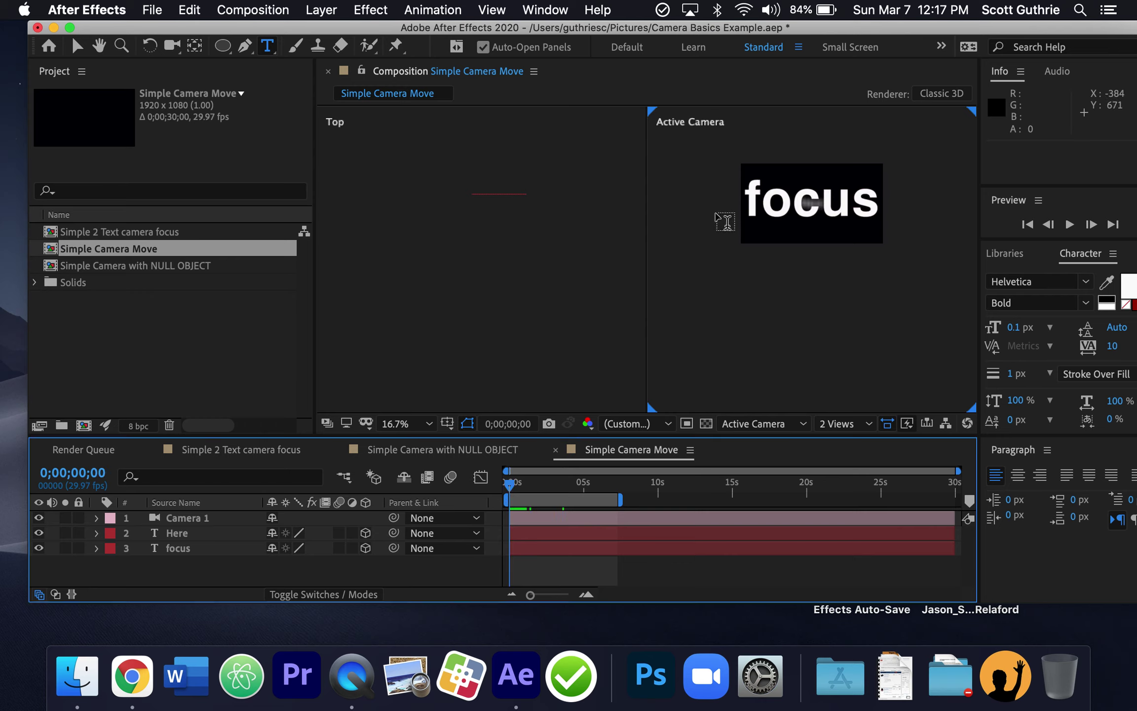
{"action": "left_click", "coordinate": [769, 235]}
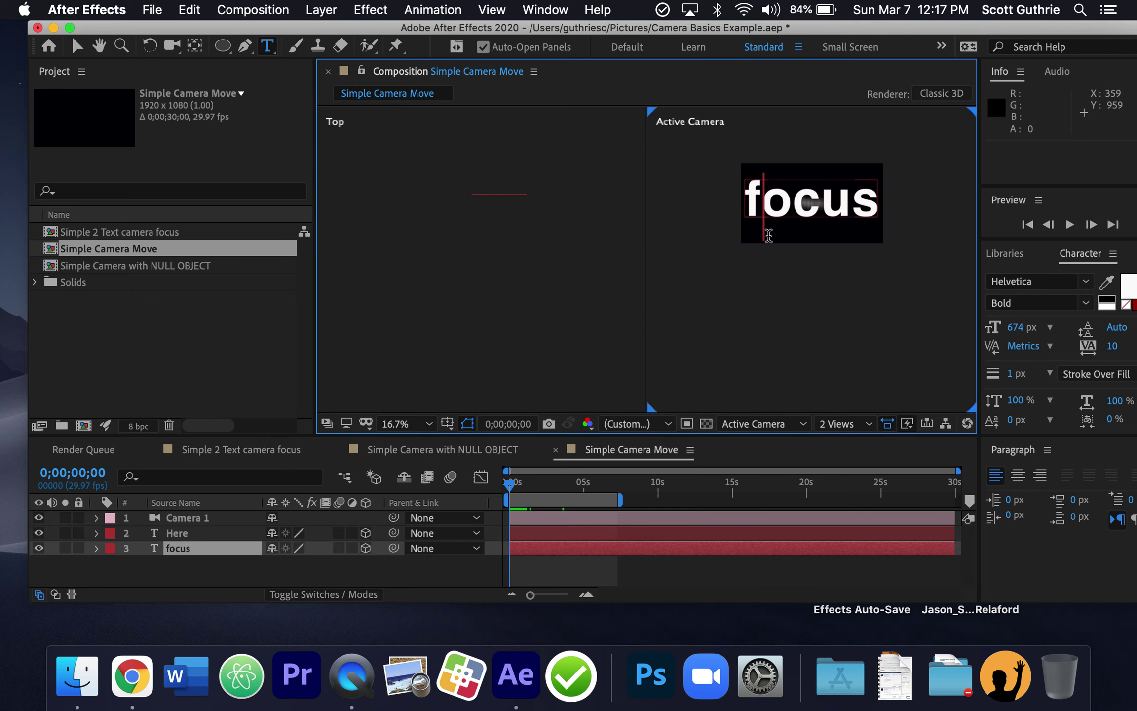
{"action": "type", "text": "move"}
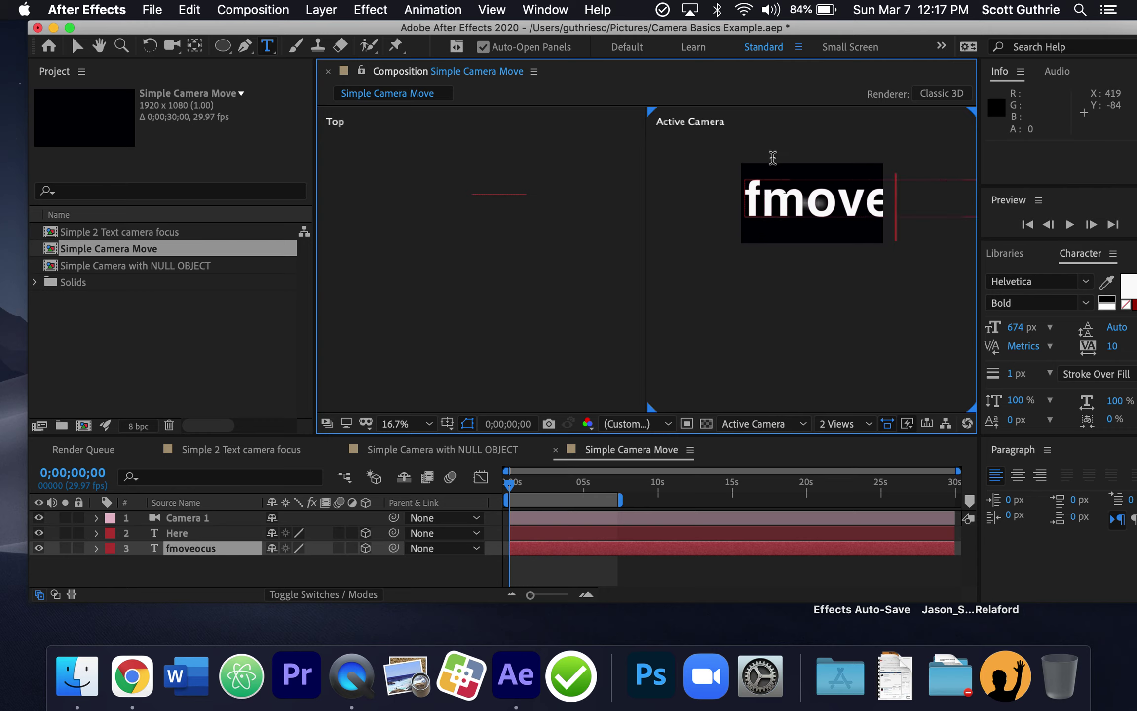
{"action": "key", "text": "super+z"}
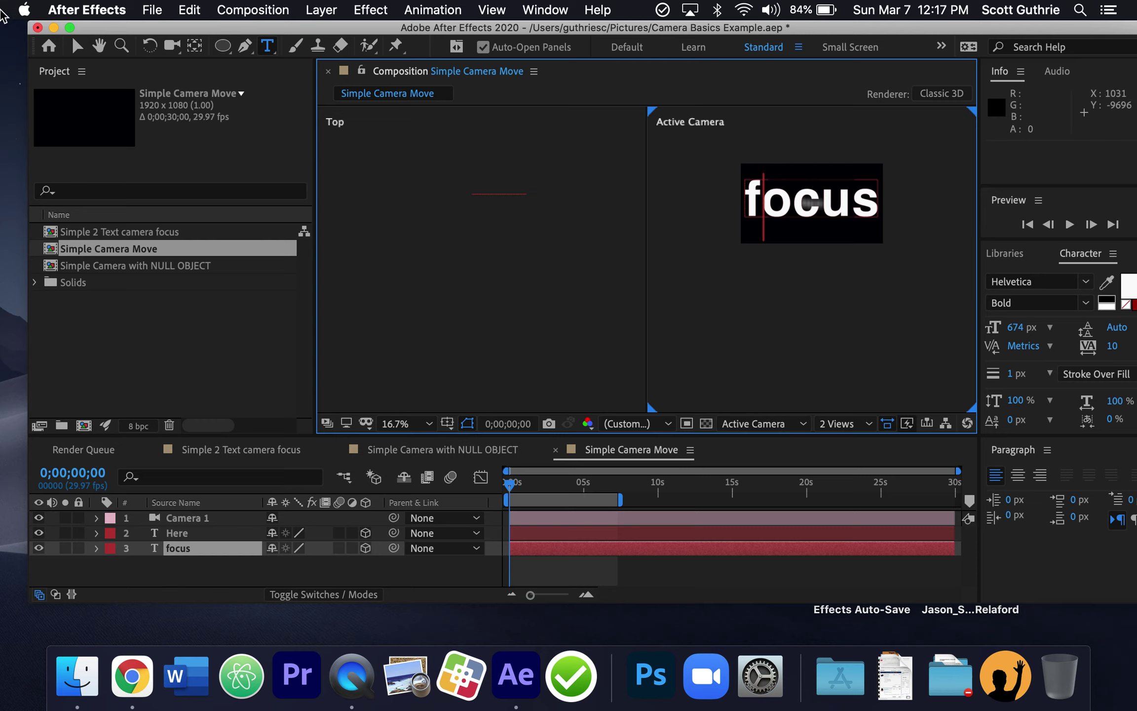
{"action": "left_click", "coordinate": [77, 46]}
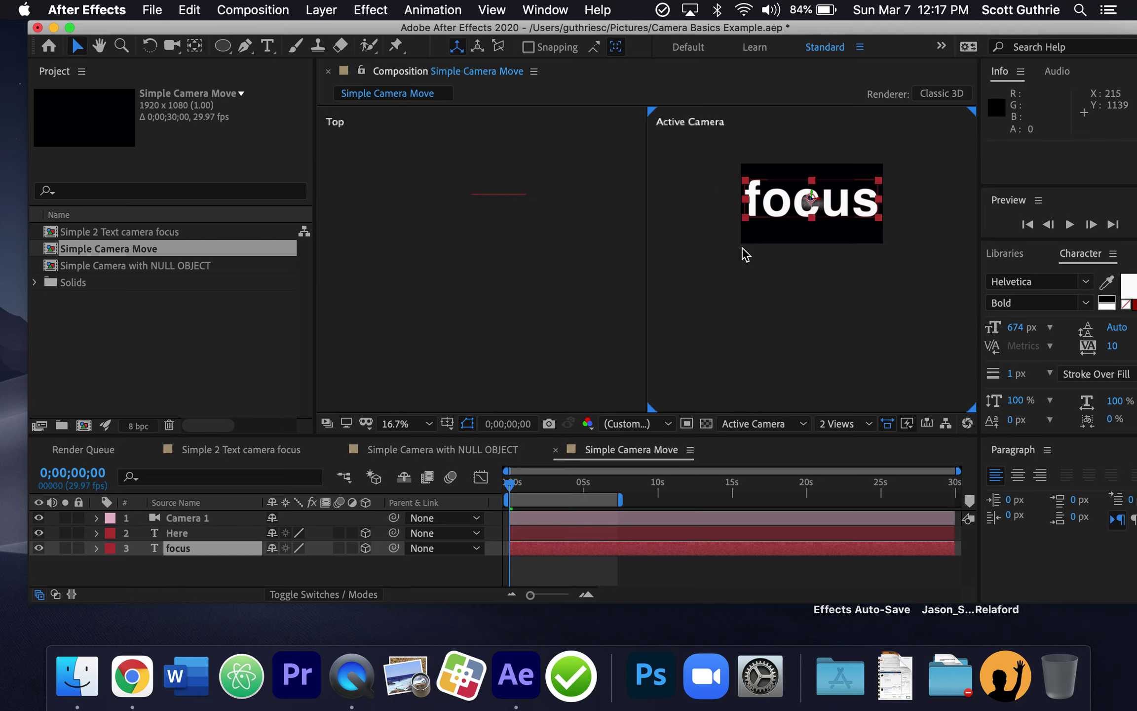
- Try to add a "move" text layer below the "focus" text in the Active Camera view
{"action": "left_click", "coordinate": [754, 269]}
{"action": "key", "text": "super+t"}
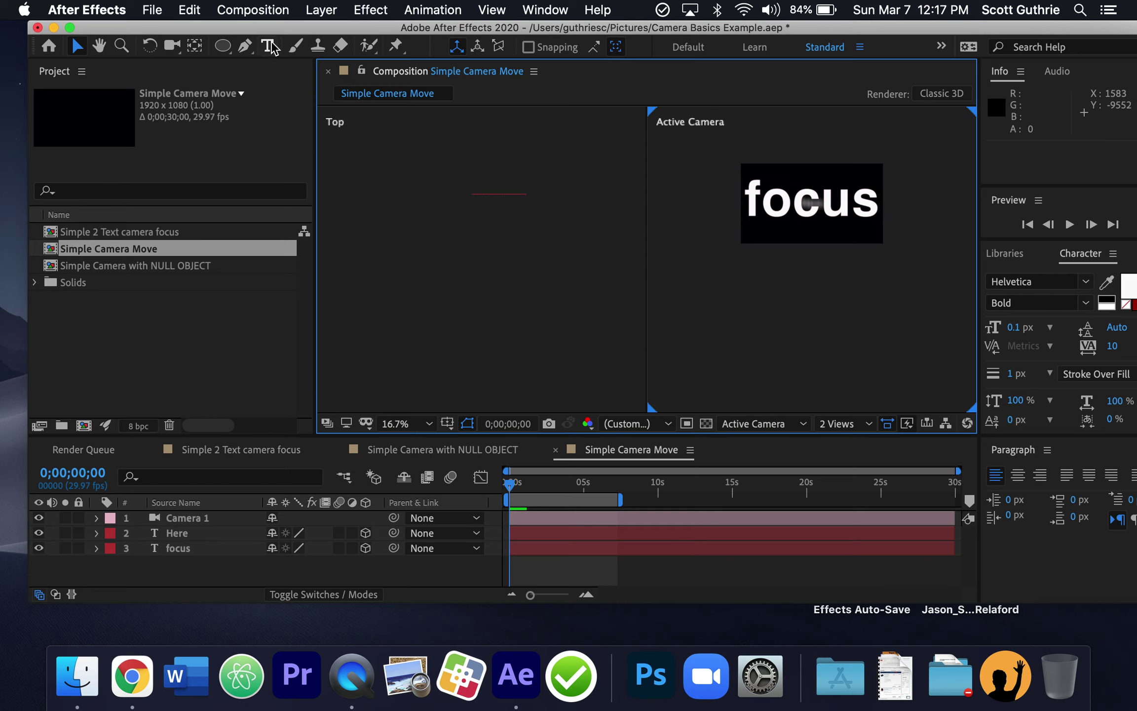
{"action": "left_click", "coordinate": [752, 257]}
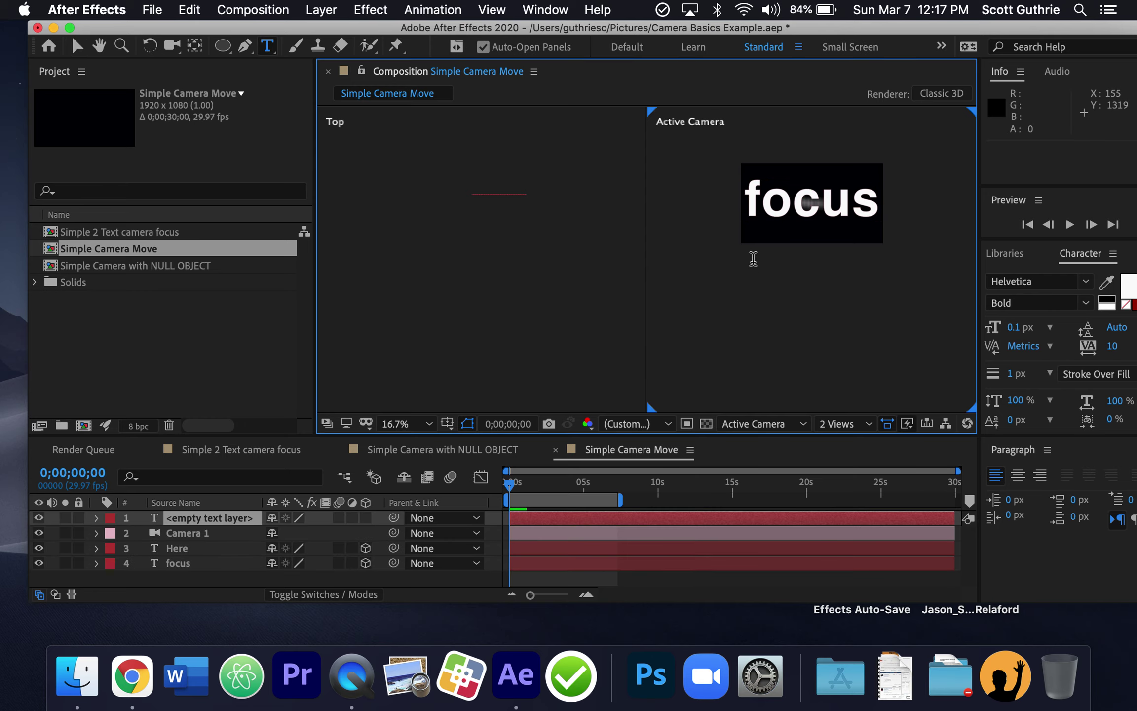
{"action": "type", "text": "mo"}
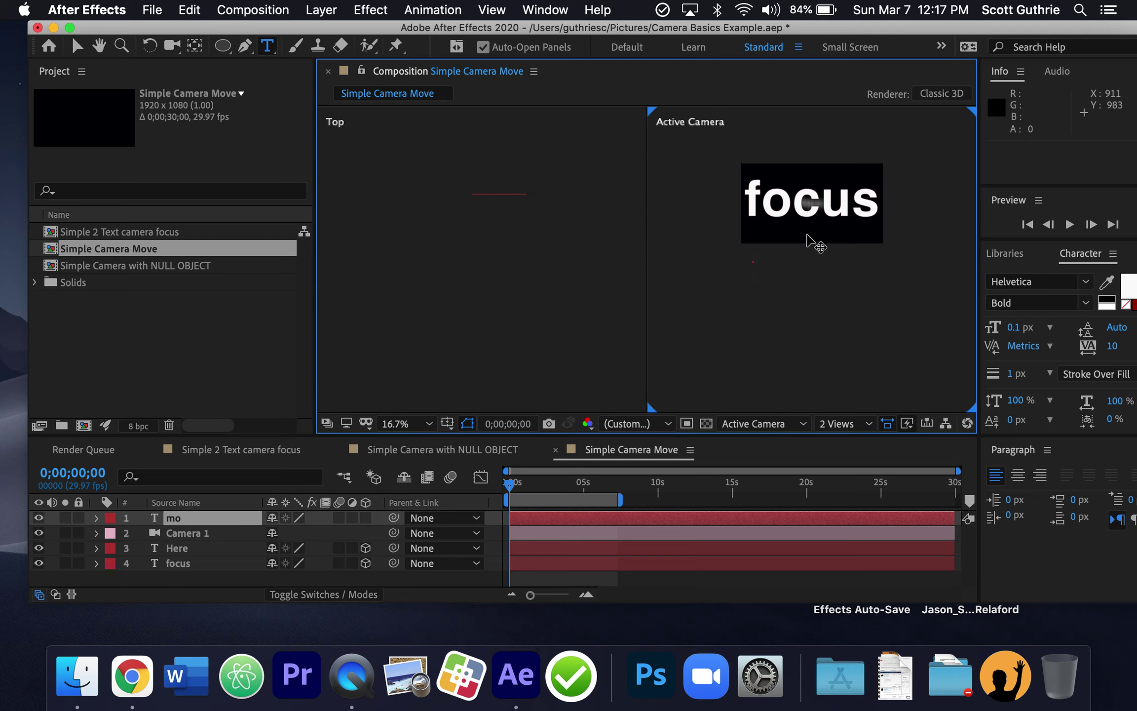
{"action": "left_click", "coordinate": [267, 49]}
{"action": "left_click", "coordinate": [748, 260]}
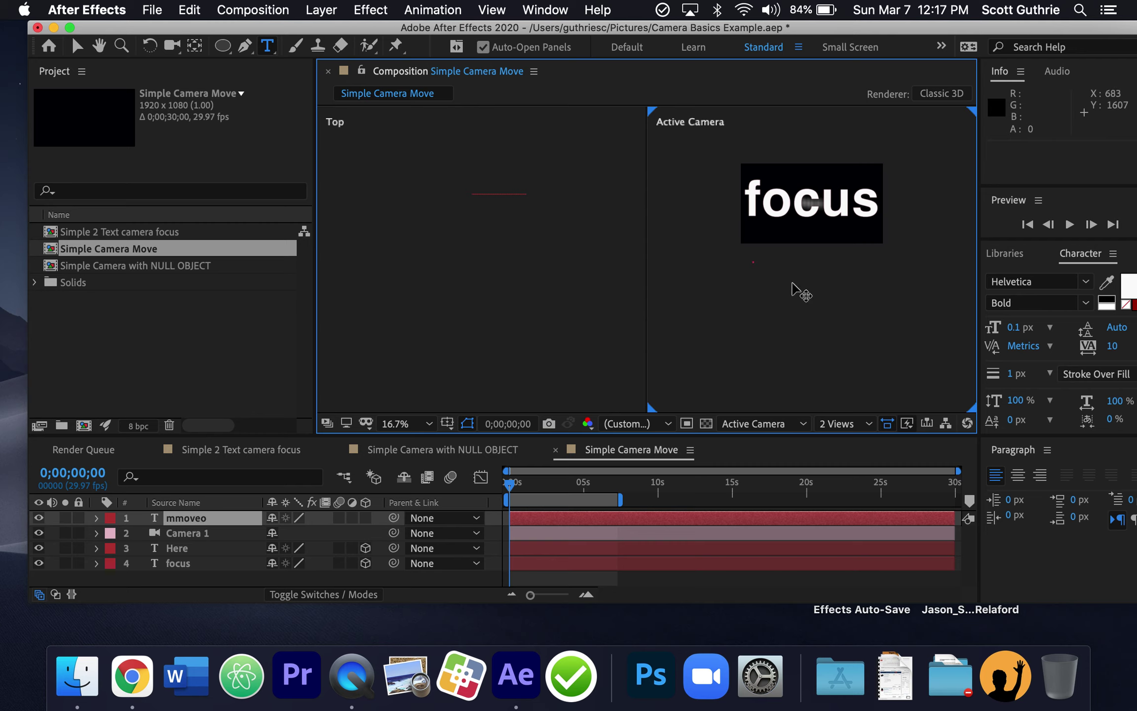
{"action": "left_click", "coordinate": [73, 41]}
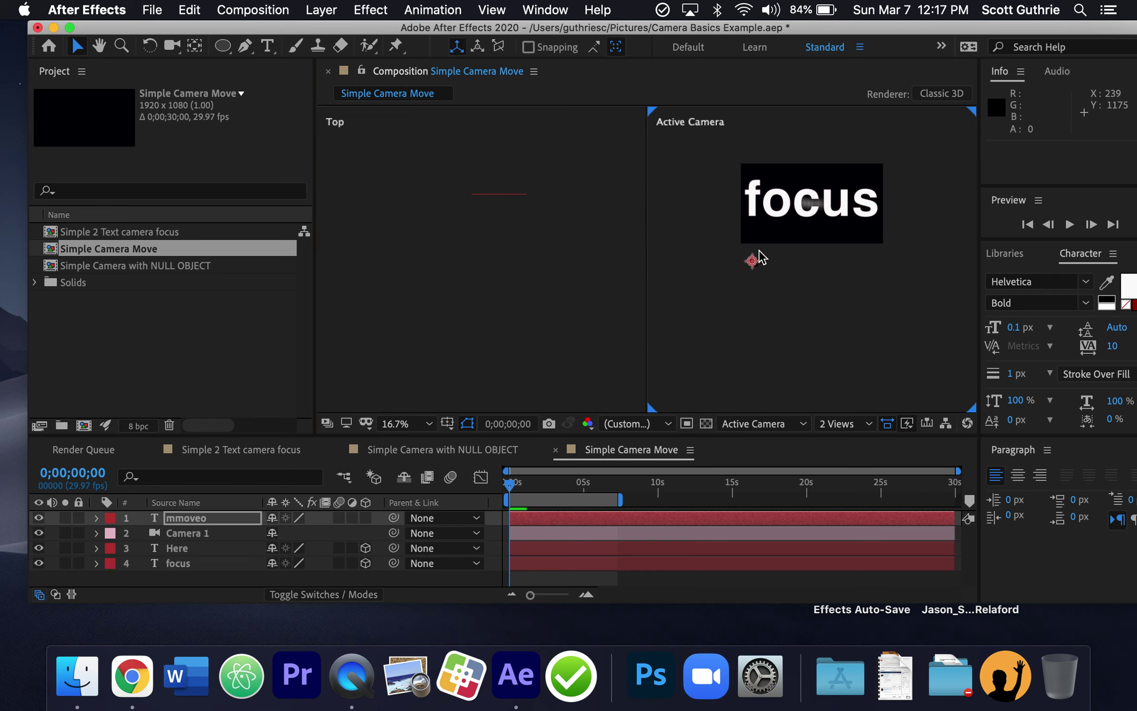
{"action": "key", "text": "period"}
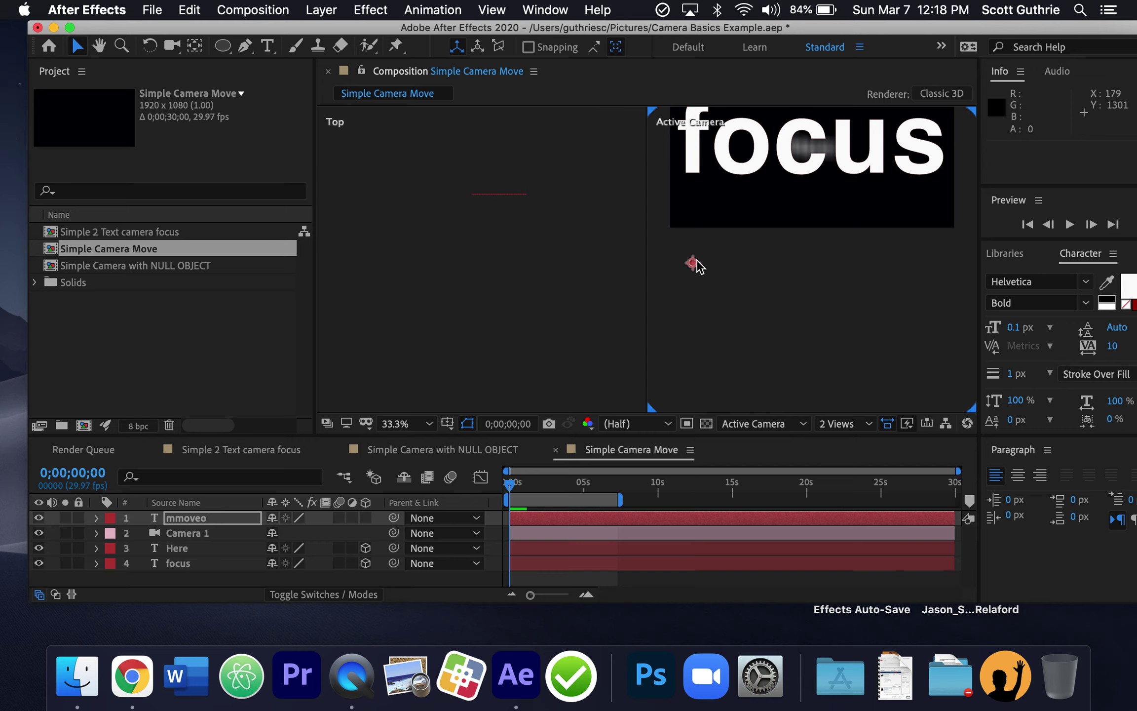
- Delete the misspelled "mmoveo" text layer from the timeline
{"action": "left_click", "coordinate": [646, 520]}
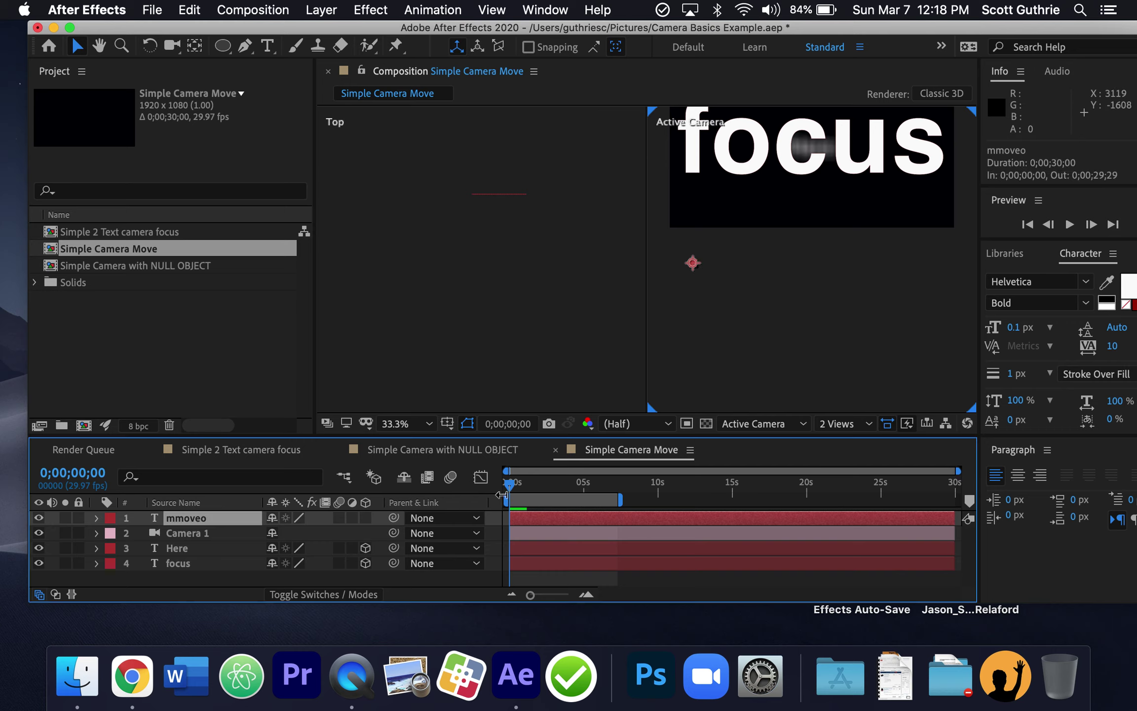
{"action": "left_click_drag", "start_coordinate": [528, 489], "coordinate": [479, 481]}
{"action": "left_click", "coordinate": [694, 258]}
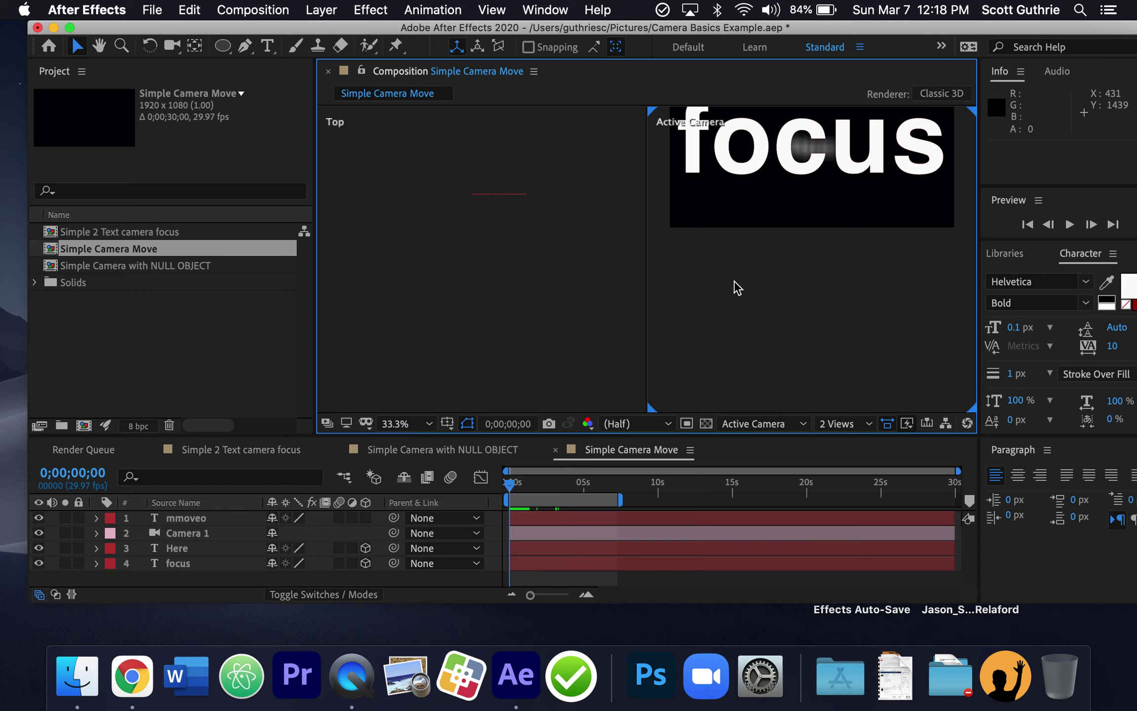
{"action": "left_click", "coordinate": [647, 517]}
{"action": "key", "text": "Delete"}
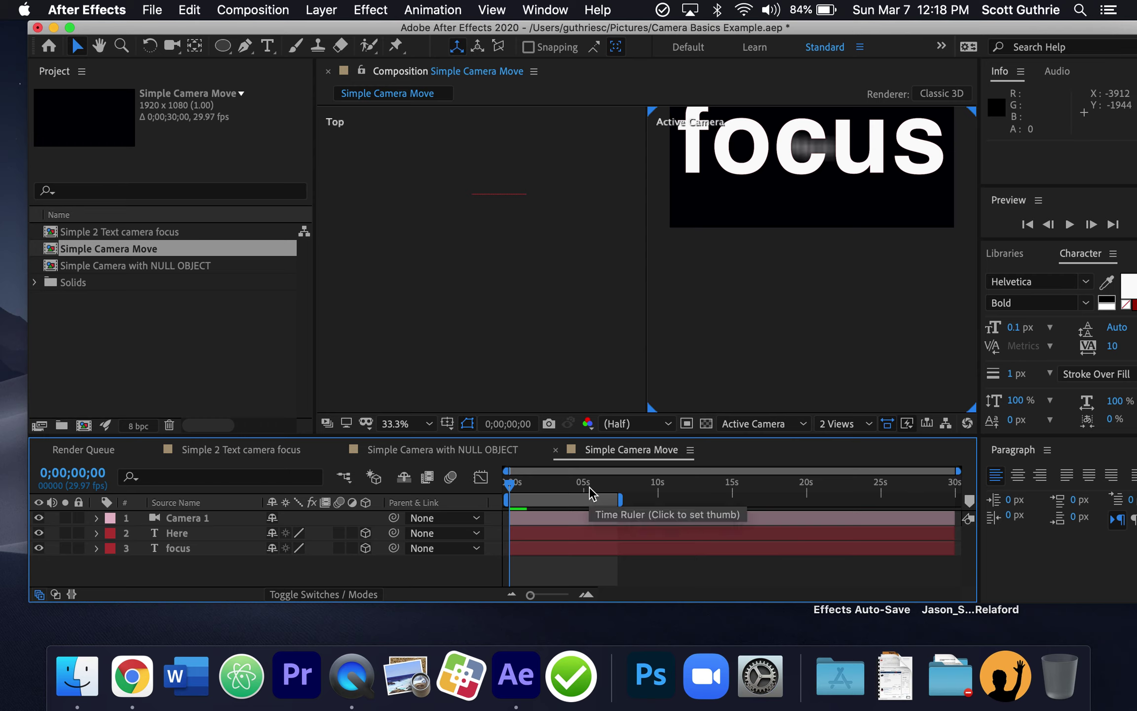
{"action": "key", "text": "super+z"}
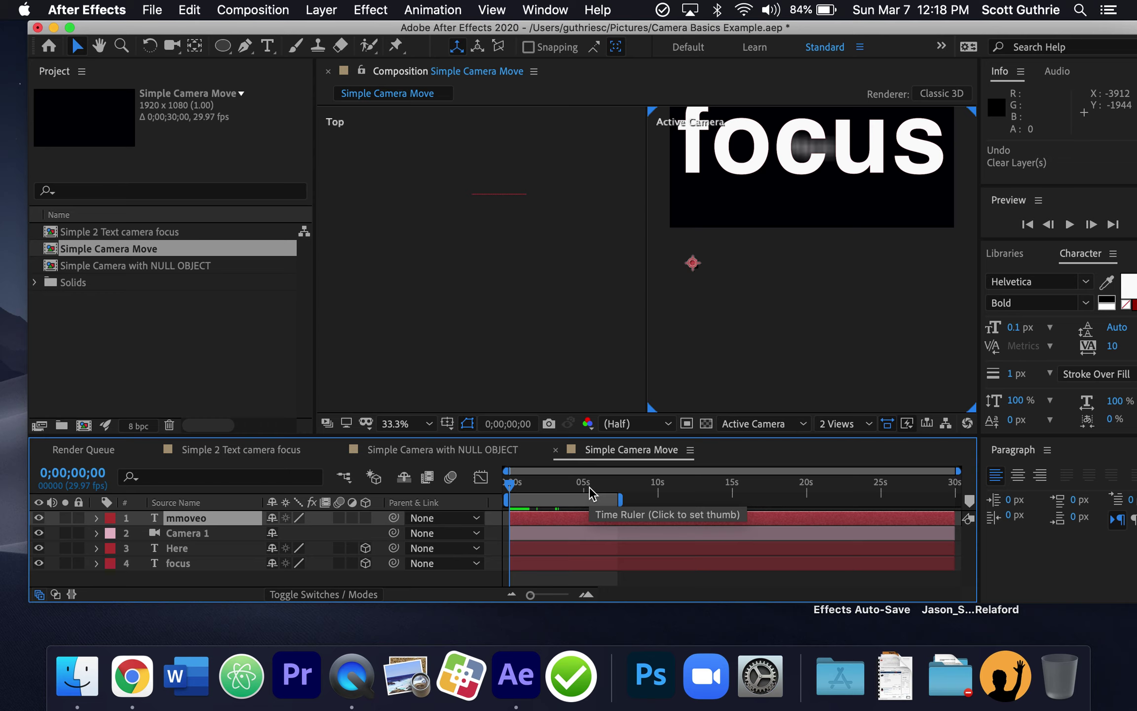
{"action": "key", "text": "Delete"}
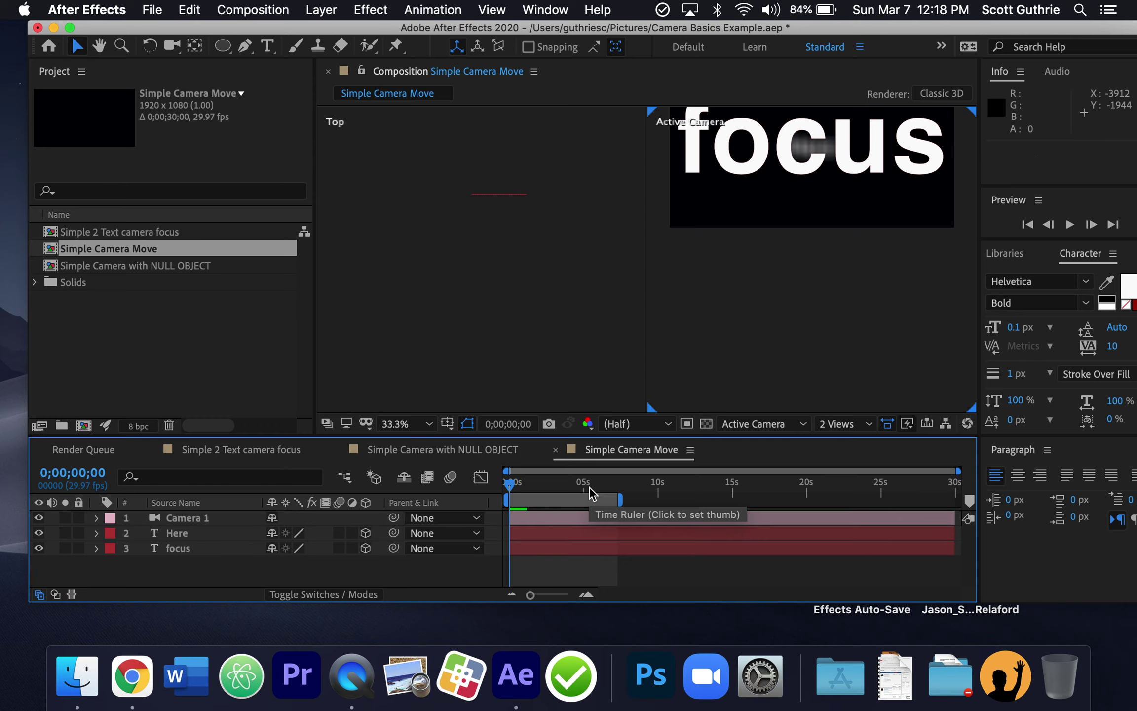
- Undo the earlier edits to bring back the deleted "ramoveck" layer and revert its text to "rack"
{"action": "key", "text": "super+z"}
{"action": "key", "text": "super+z"}
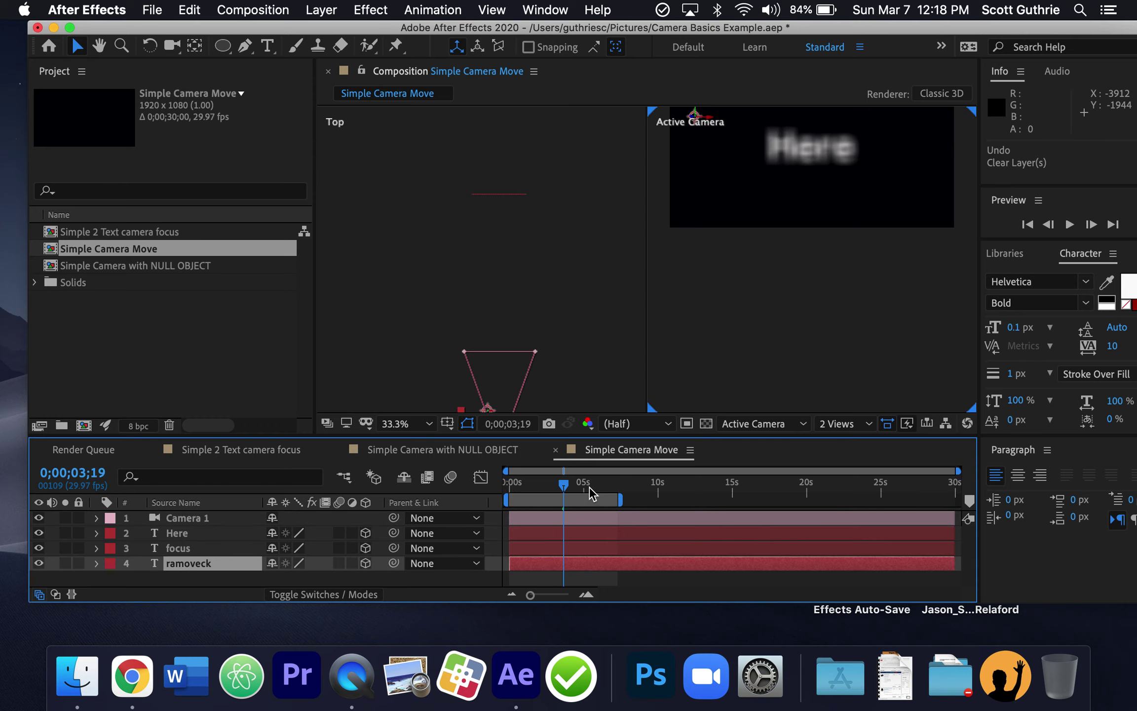
{"action": "key", "text": "super+z"}
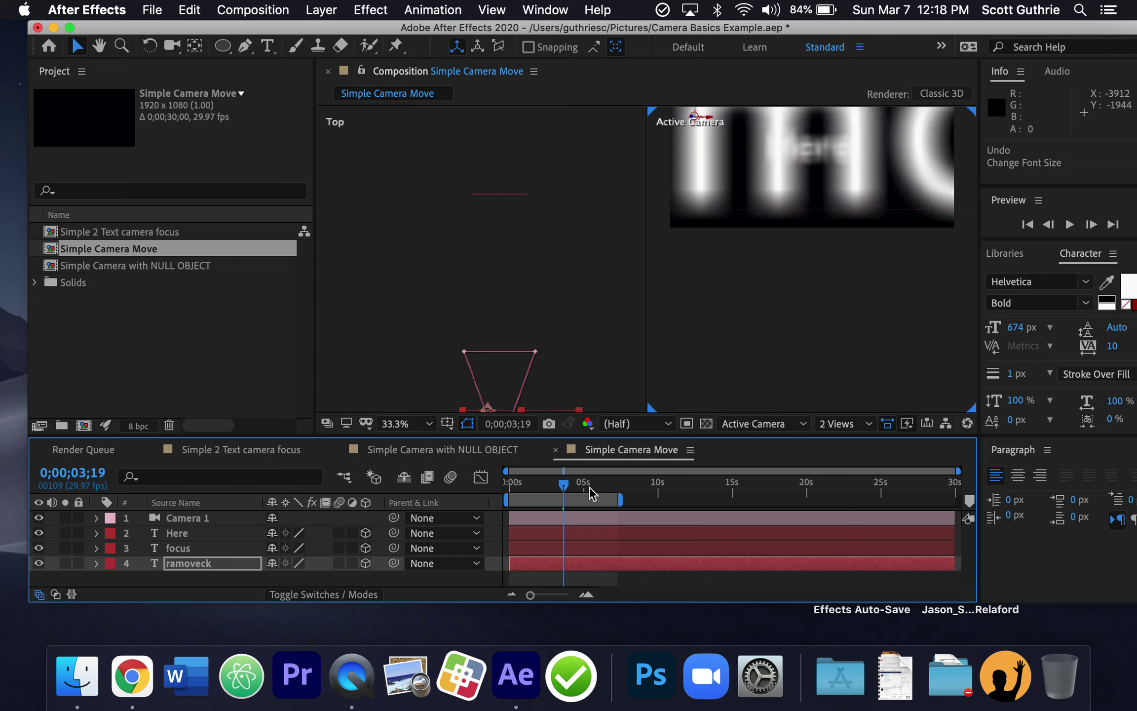
{"action": "key", "text": "super+z"}
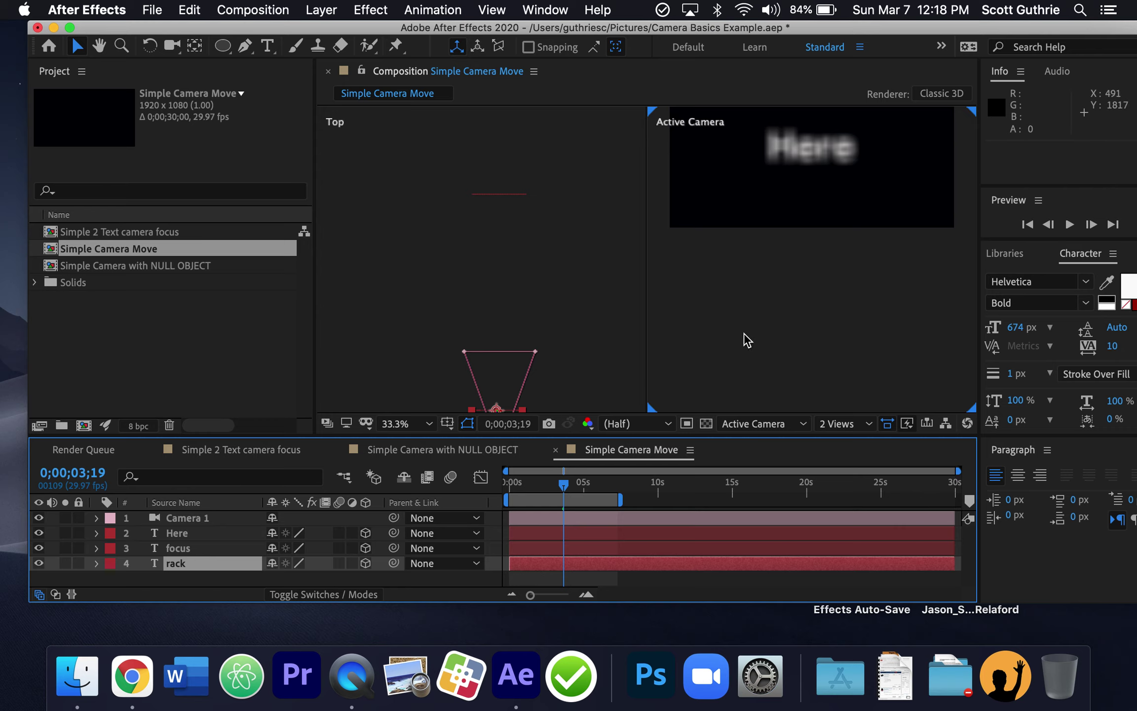
- Move the current time to 0;00;00;00 and start a new text layer below the frame in the Active Camera view
{"action": "key", "text": "period"}
{"action": "key", "text": "period"}
{"action": "key", "text": "comma"}
{"action": "key", "text": "comma"}
{"action": "key", "text": "comma"}
{"action": "key", "text": "comma"}
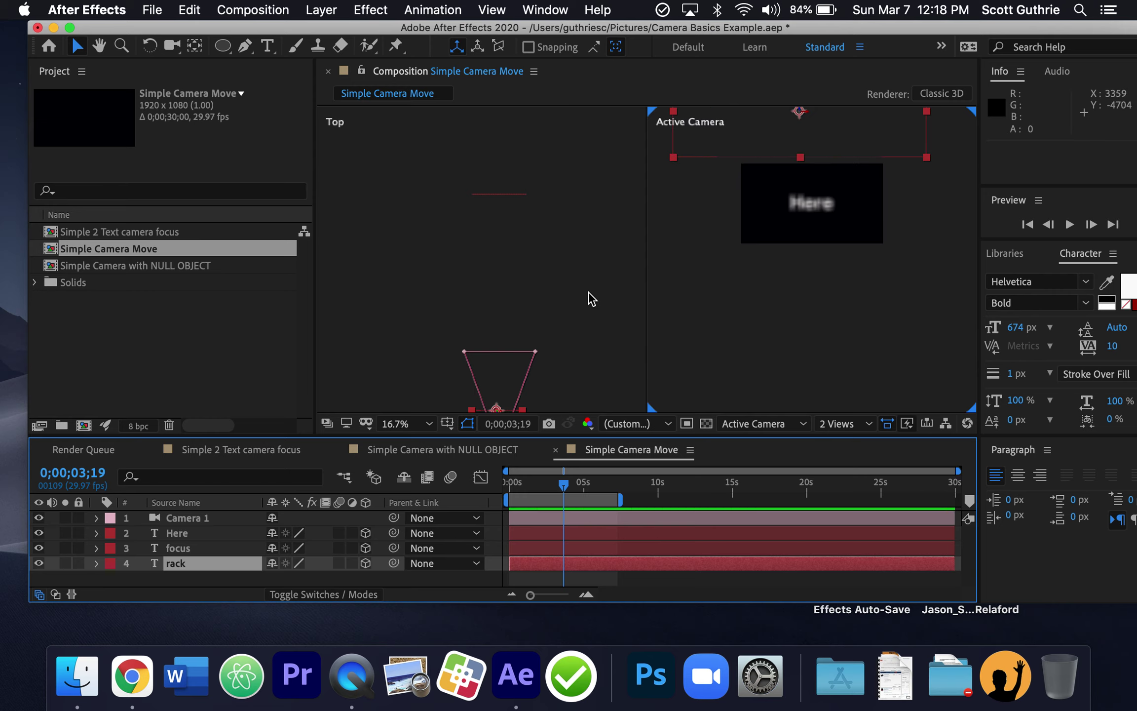
{"action": "left_click_drag", "start_coordinate": [564, 484], "coordinate": [478, 482]}
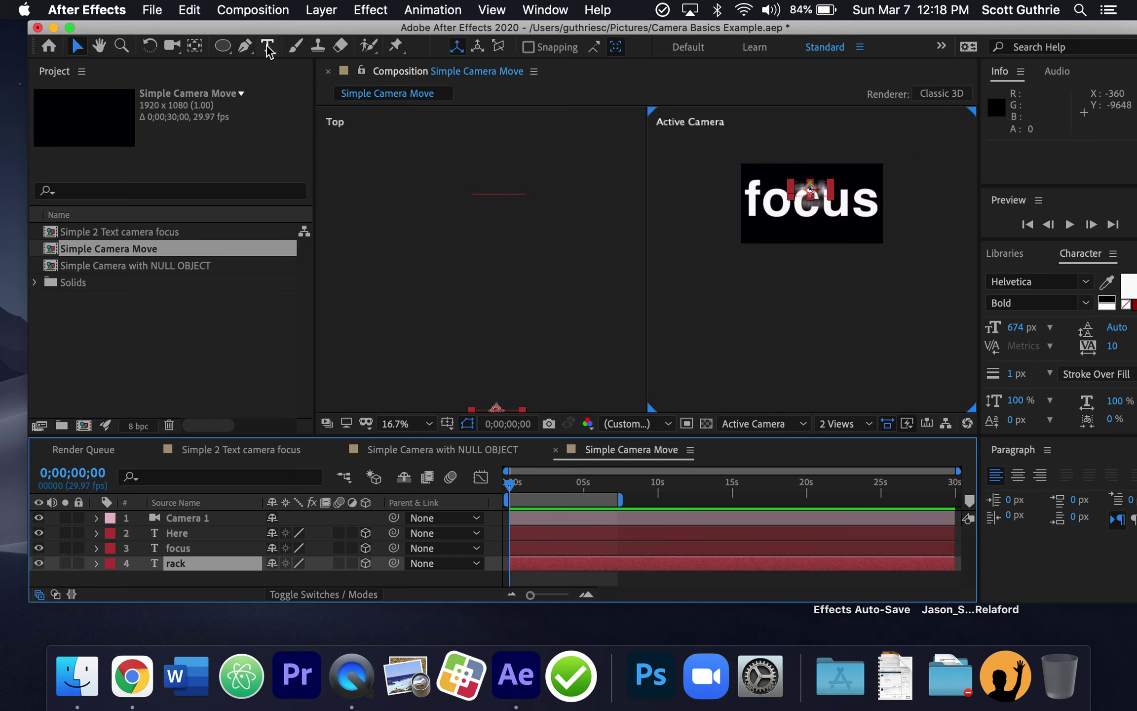
{"action": "left_click", "coordinate": [673, 194]}
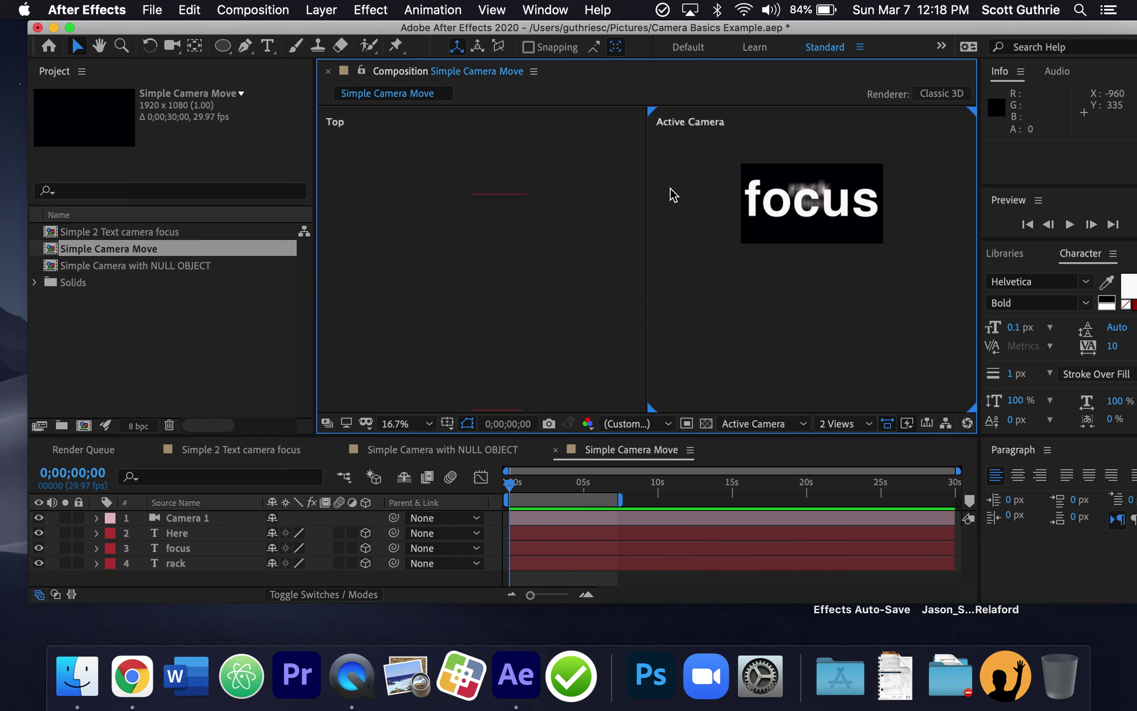
{"action": "left_click", "coordinate": [267, 47]}
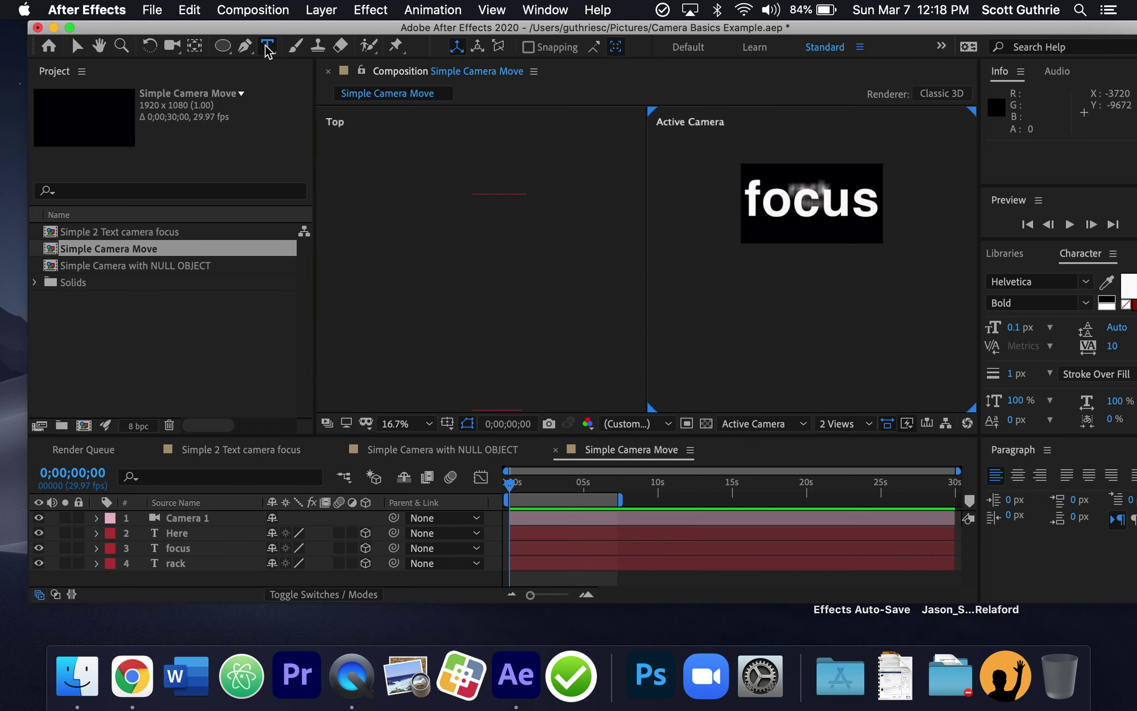
{"action": "left_click", "coordinate": [749, 270]}
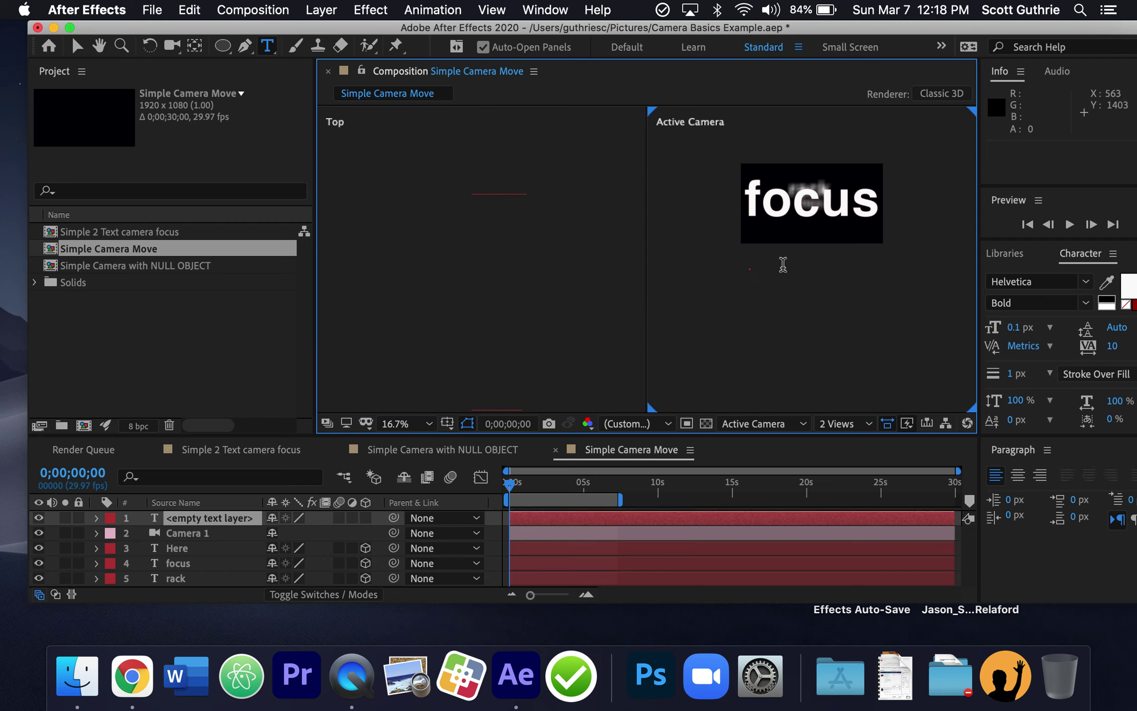
- Set the new text's font size to 351 px and enter "ove"
{"action": "left_click_drag", "start_coordinate": [1014, 327], "coordinate": [1133, 320]}
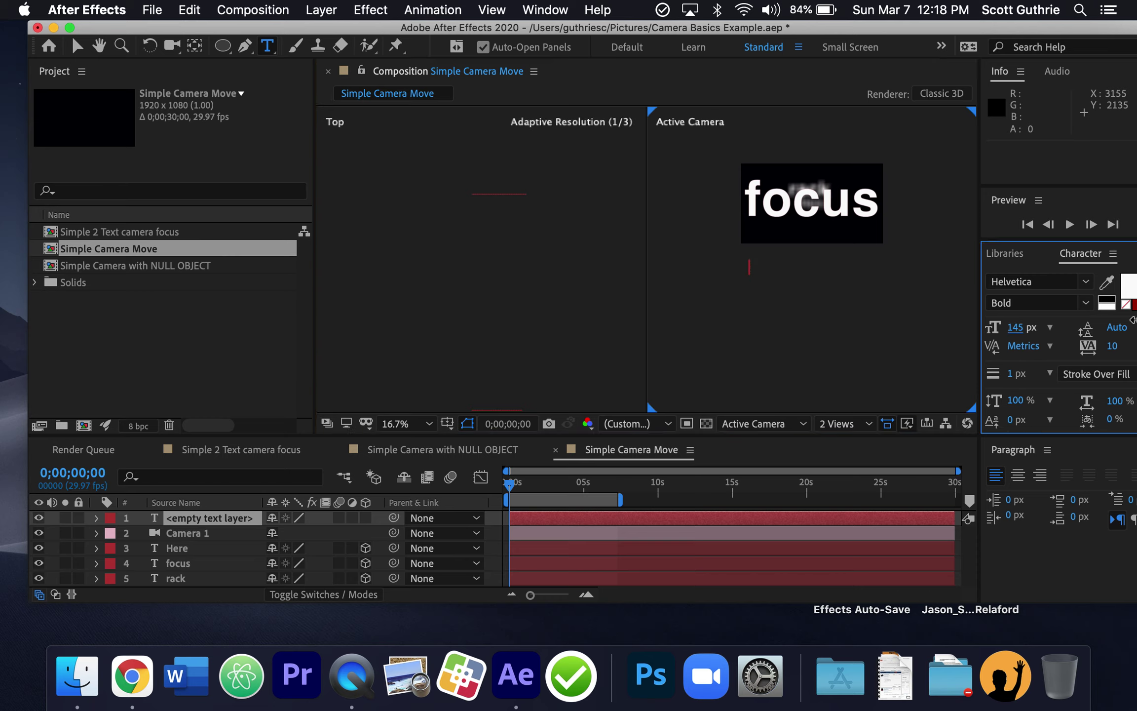
{"action": "left_click_drag", "start_coordinate": [1016, 328], "coordinate": [1130, 289]}
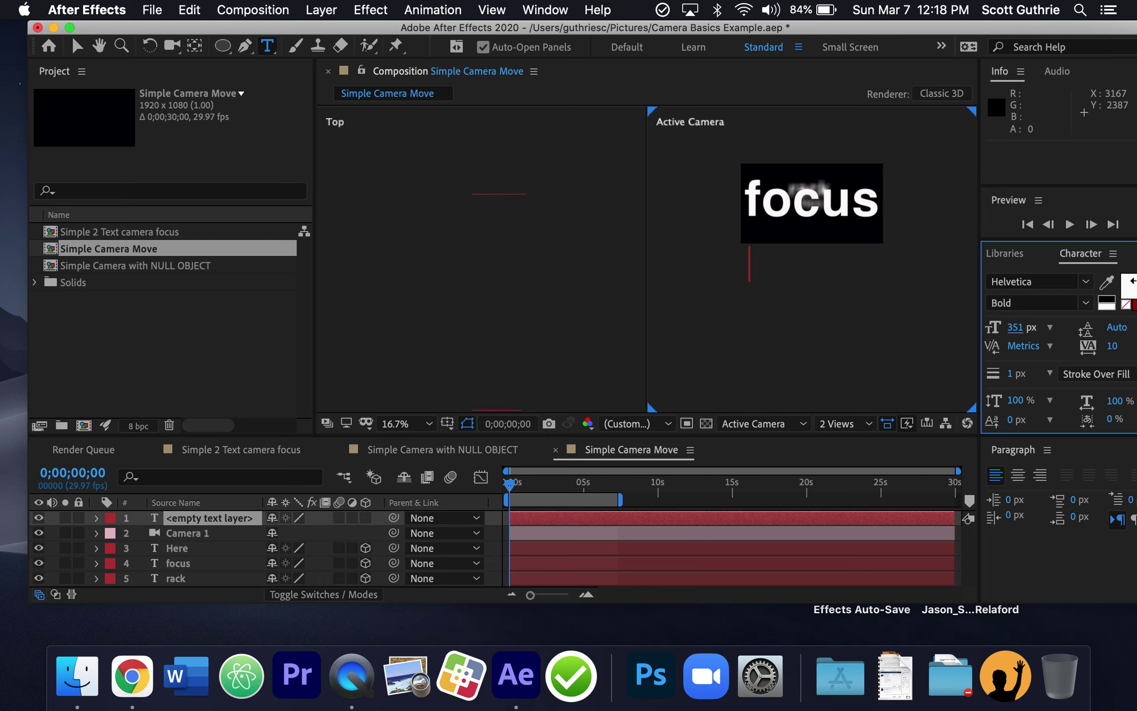
{"action": "key", "text": "Escape"}
{"action": "type", "text": "ove"}
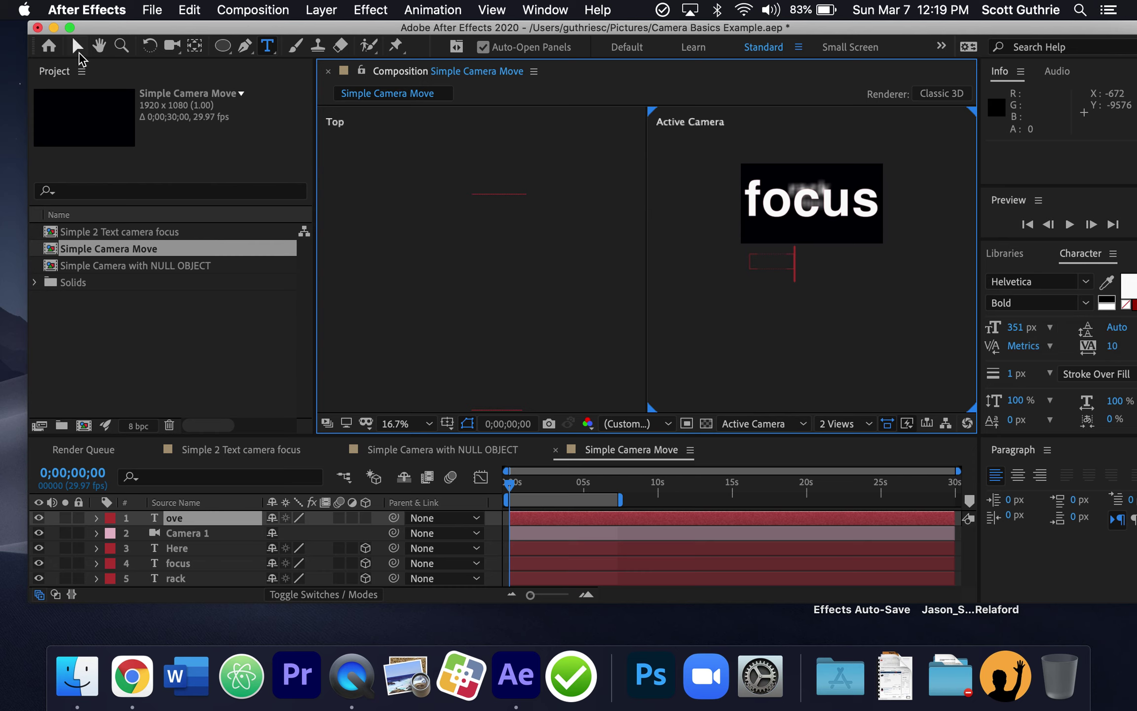
- Stretch the "ove" text to a scale of 100%, 410%, and make it a 3D layer placed below Camera 1
{"action": "left_click", "coordinate": [74, 41]}
{"action": "left_click_drag", "start_coordinate": [772, 254], "coordinate": [786, 218]}
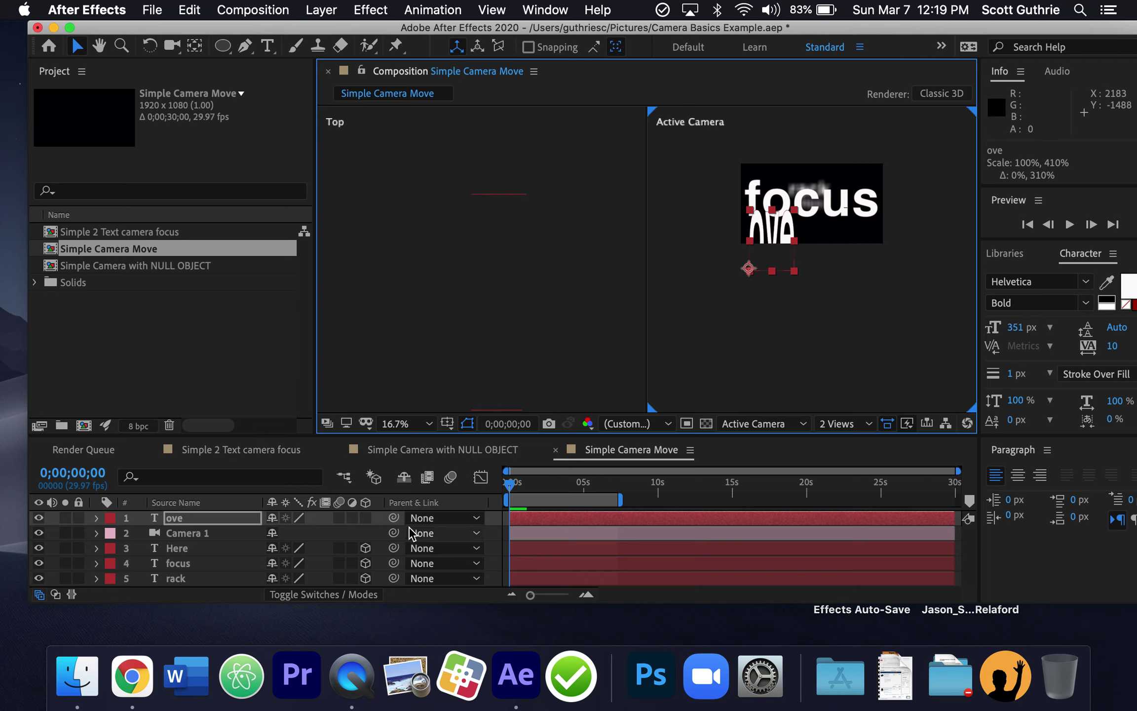
{"action": "left_click", "coordinate": [365, 518]}
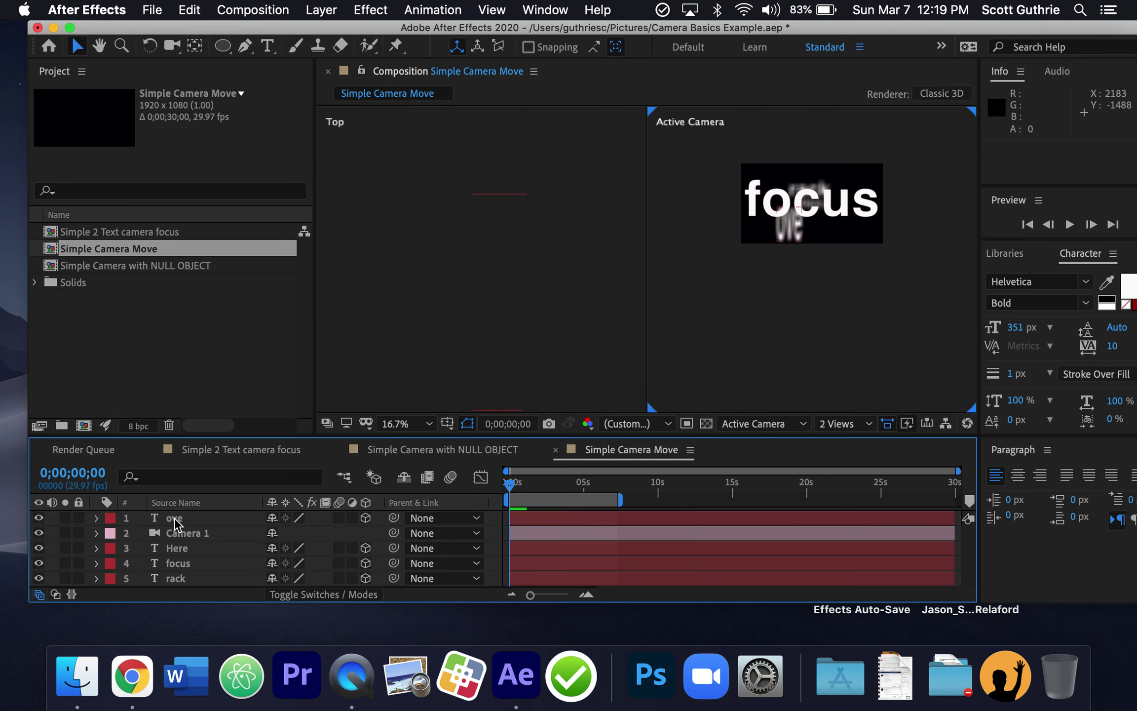
{"action": "left_click_drag", "start_coordinate": [191, 527], "coordinate": [193, 537]}
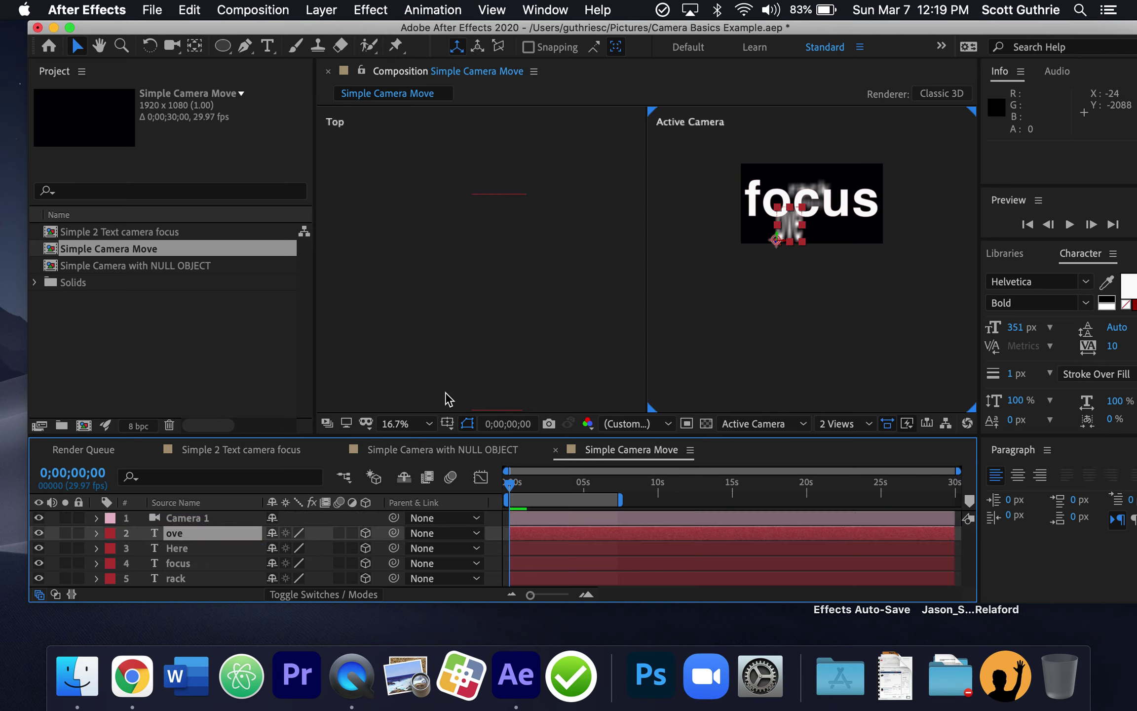
- Move the "ove" layer back in the Top view to a depth of 13152.0, and compare it with the "rack" and "Here" layers
{"action": "scroll", "coordinate": [548, 316], "scroll_direction": "down", "scroll_amount": 2}
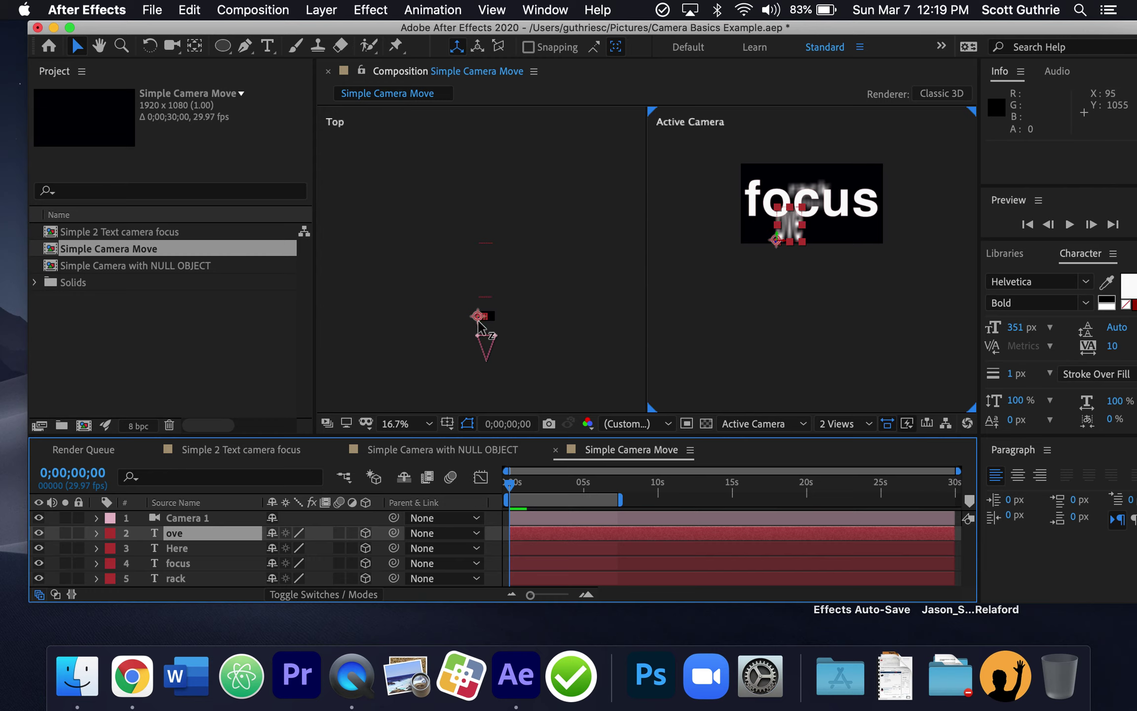
{"action": "left_click_drag", "start_coordinate": [479, 321], "coordinate": [484, 198]}
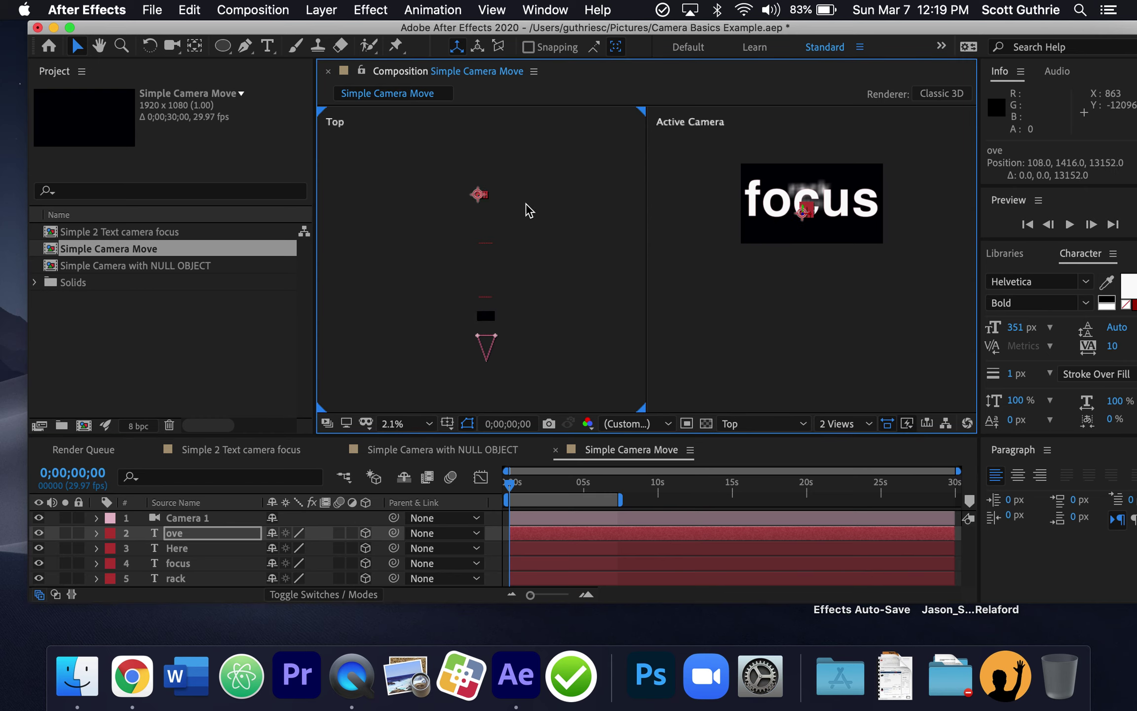
{"action": "scroll", "coordinate": [573, 209], "scroll_direction": "up", "scroll_amount": 1}
{"action": "scroll", "coordinate": [576, 217], "scroll_direction": "down", "scroll_amount": 1}
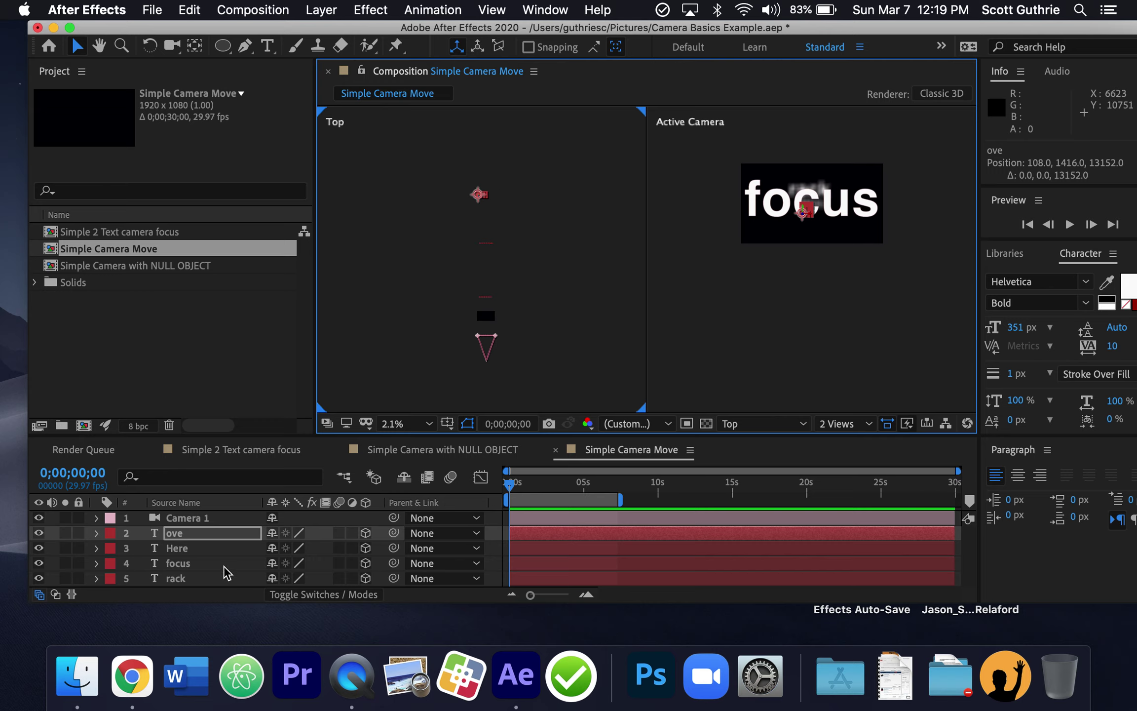
{"action": "left_click", "coordinate": [207, 579]}
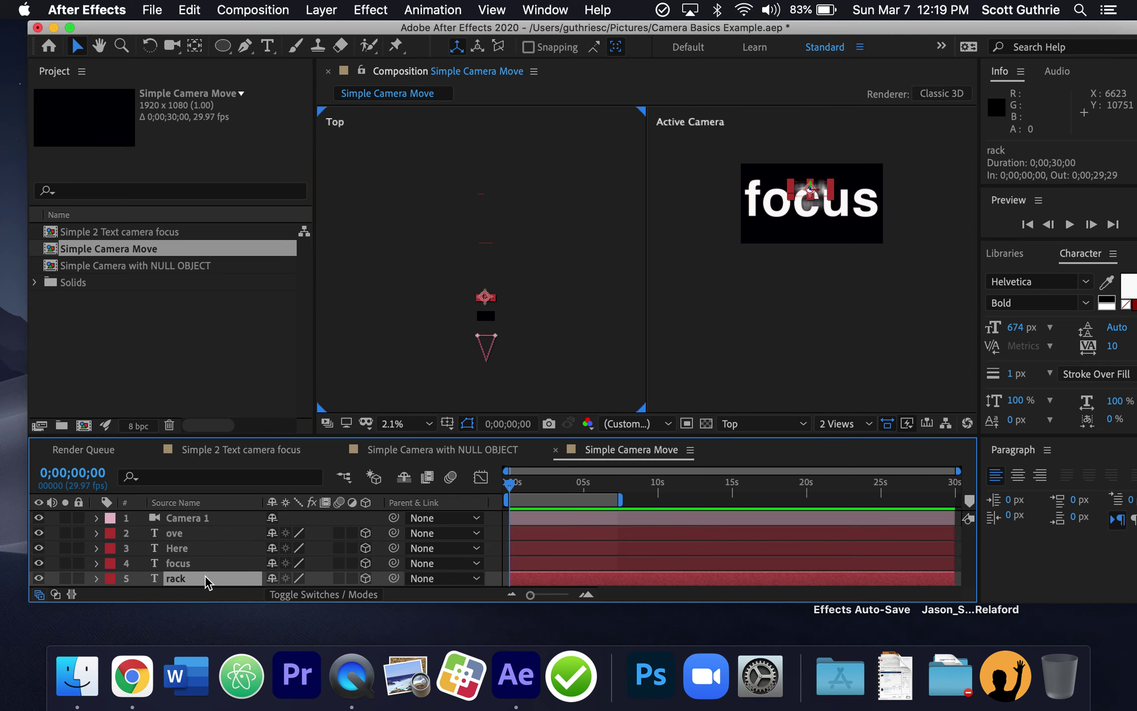
{"action": "left_click", "coordinate": [206, 547]}
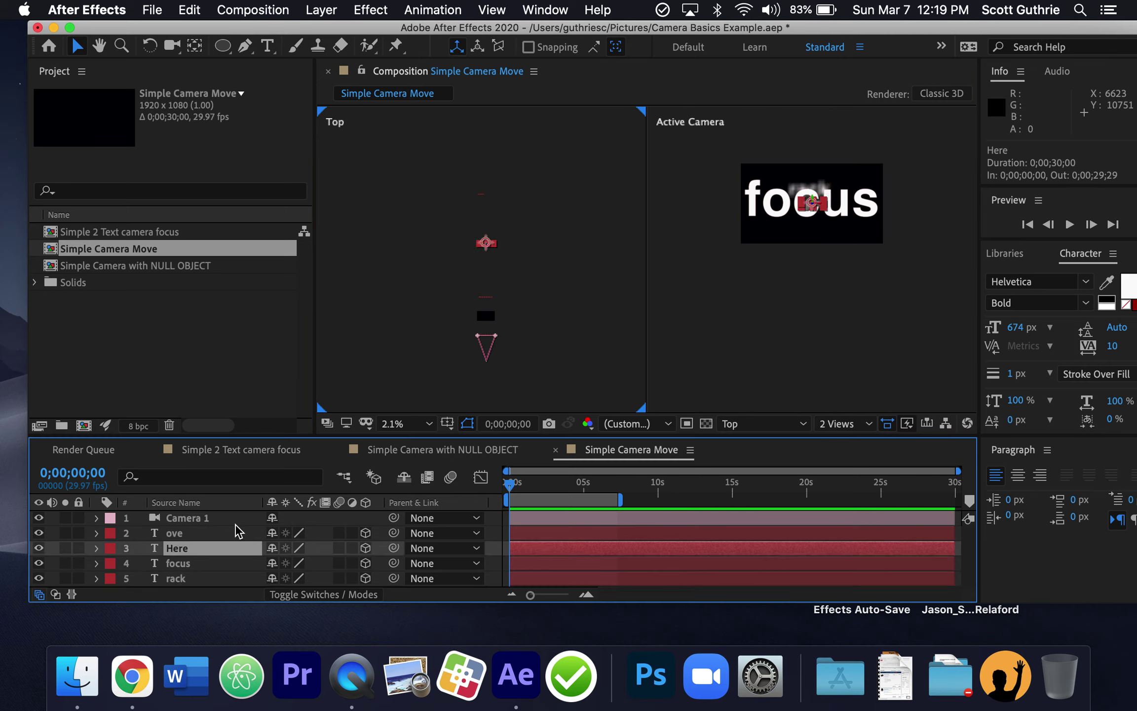
- Move the "ove" layer forward in the Top view to a depth of 4848.0, between "Here" and "rack"
{"action": "left_click", "coordinate": [482, 200]}
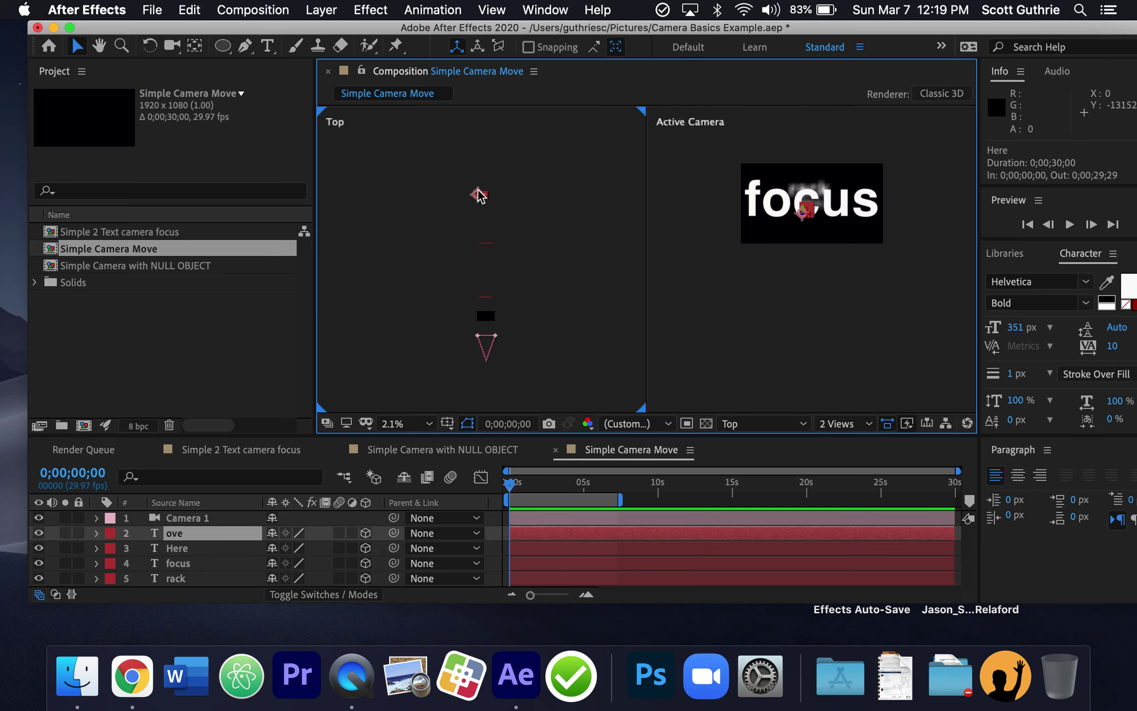
{"action": "left_click_drag", "start_coordinate": [481, 203], "coordinate": [481, 276]}
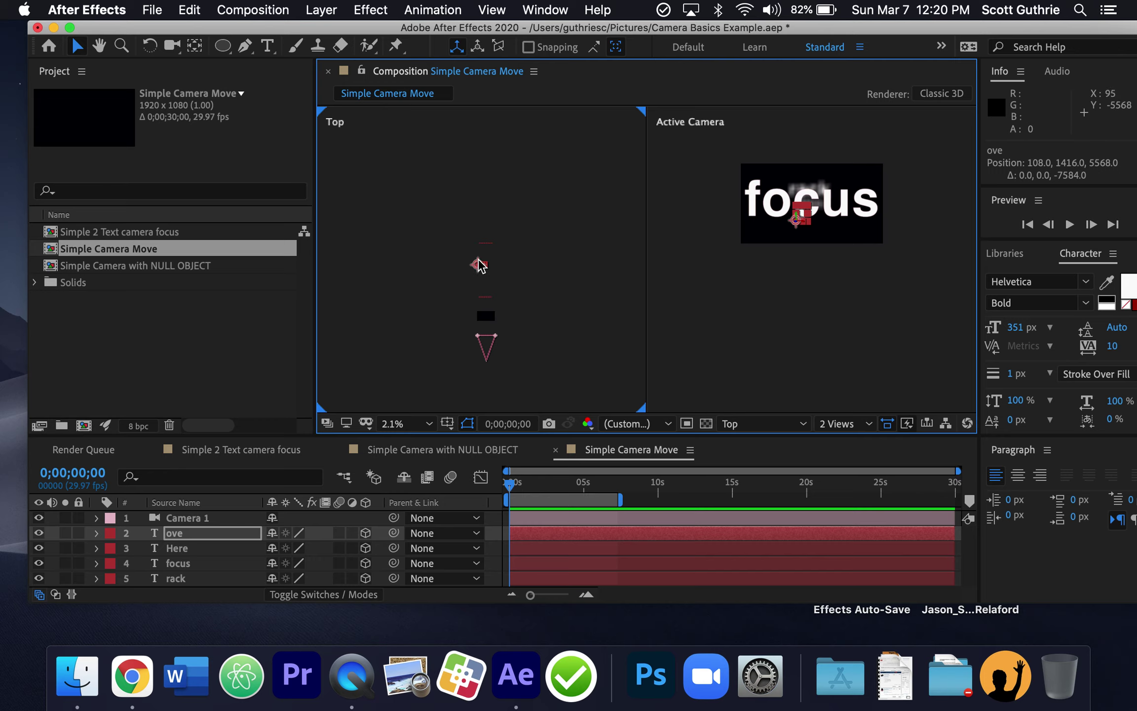
{"action": "scroll", "coordinate": [491, 278], "scroll_direction": "up", "scroll_amount": 2}
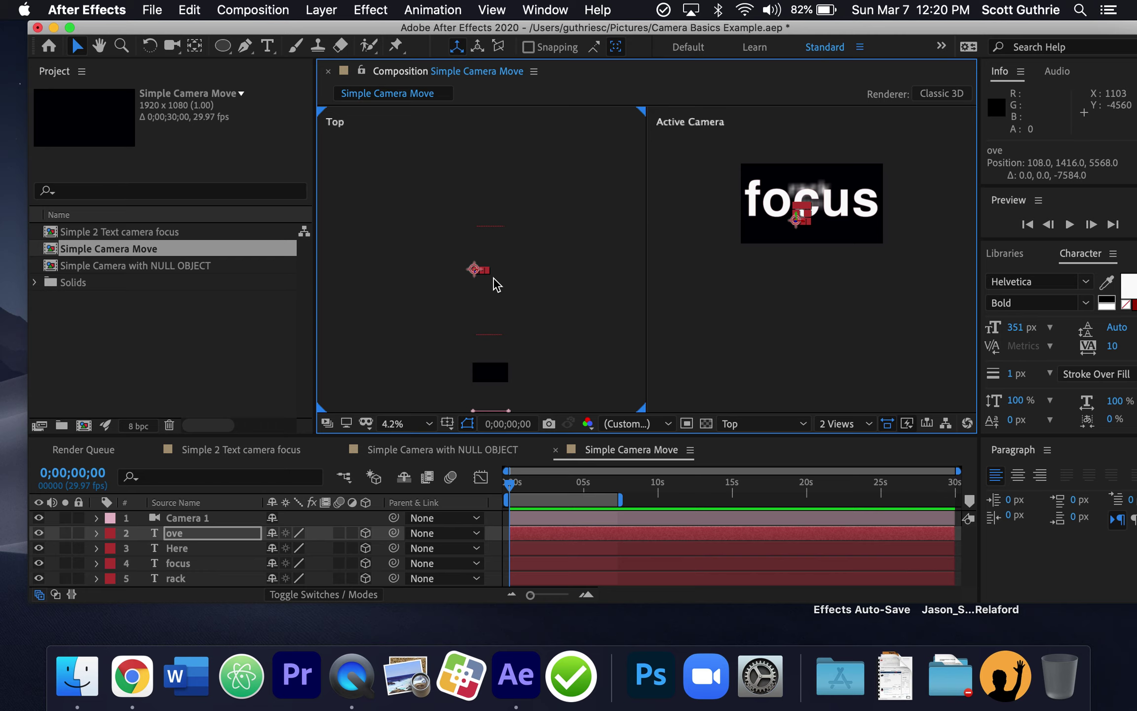
{"action": "scroll", "coordinate": [494, 279], "scroll_direction": "up", "scroll_amount": 4}
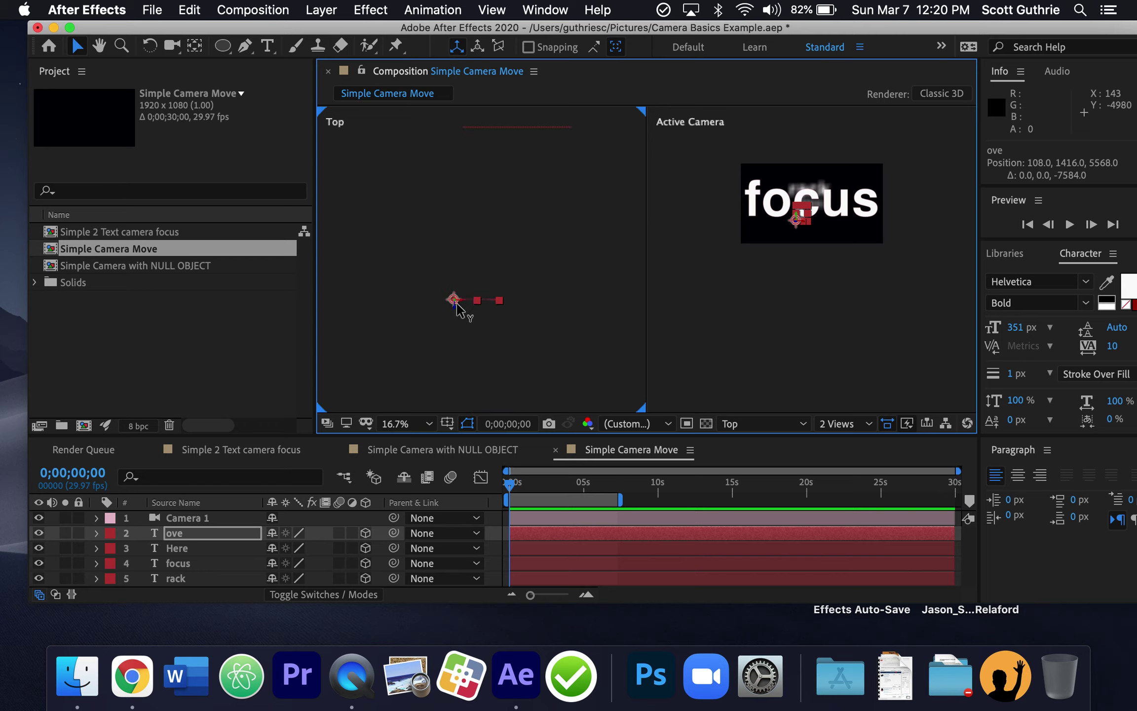
{"action": "left_click_drag", "start_coordinate": [459, 327], "coordinate": [461, 374]}
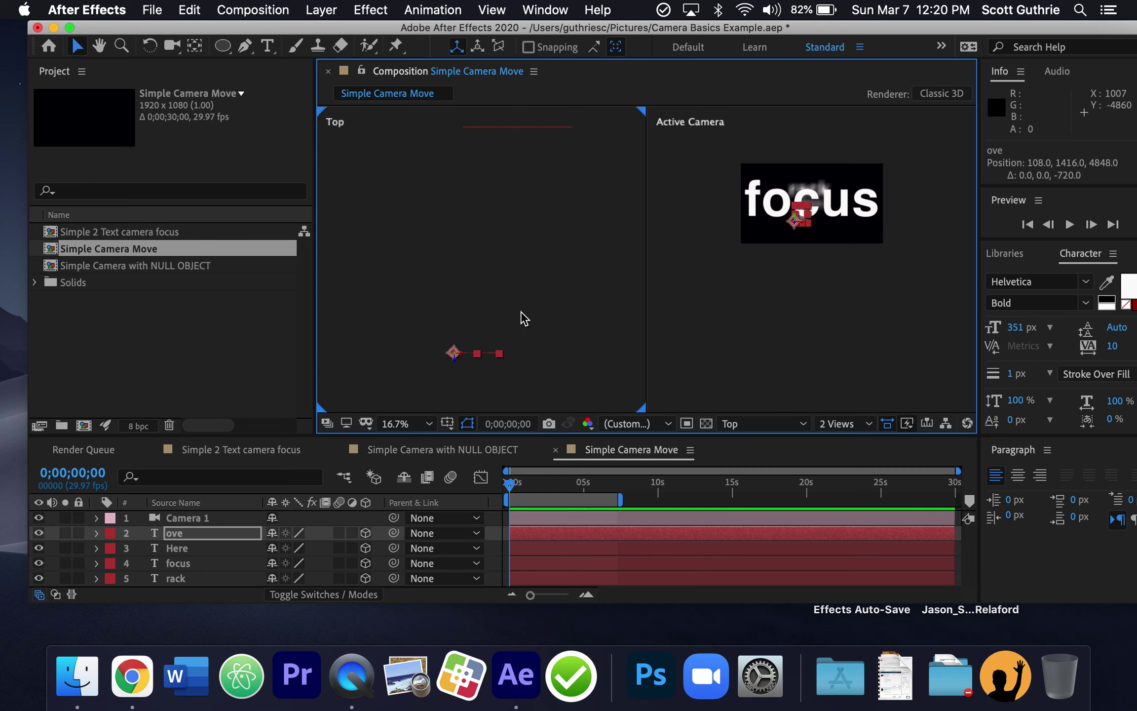
- Move the "ove" layer sideways to X 4764.0 and add its first Position keyframe at 0;00;01;22
{"action": "left_click_drag", "start_coordinate": [462, 355], "coordinate": [803, 314]}
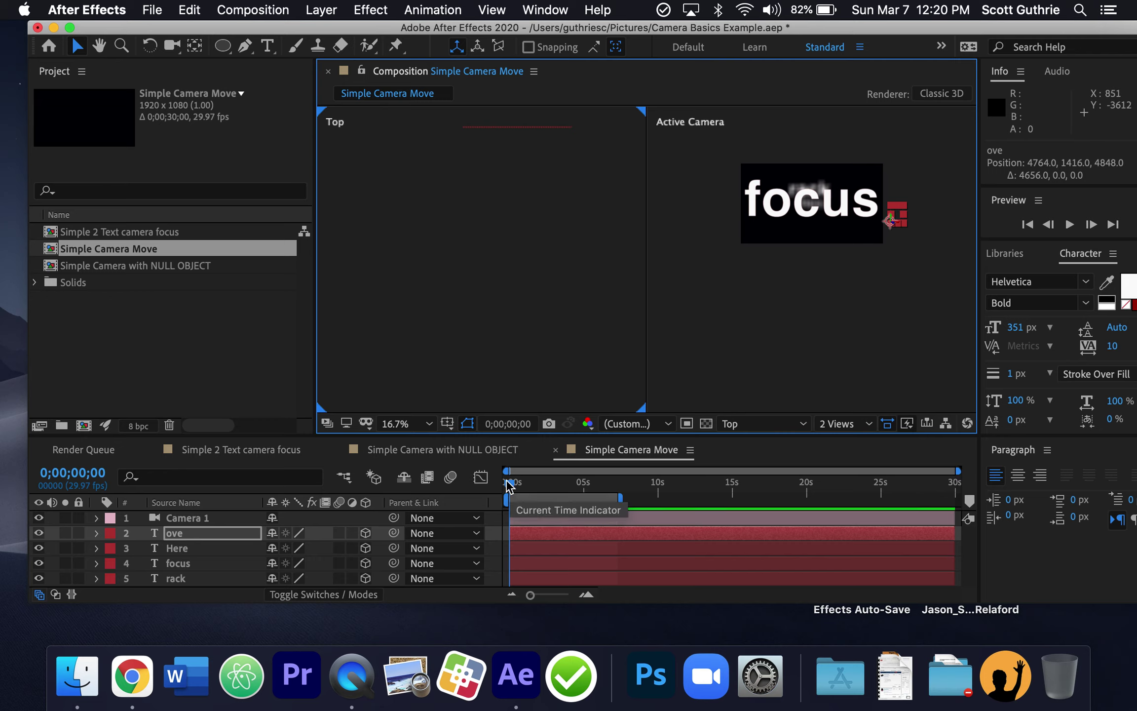
{"action": "left_click", "coordinate": [532, 535]}
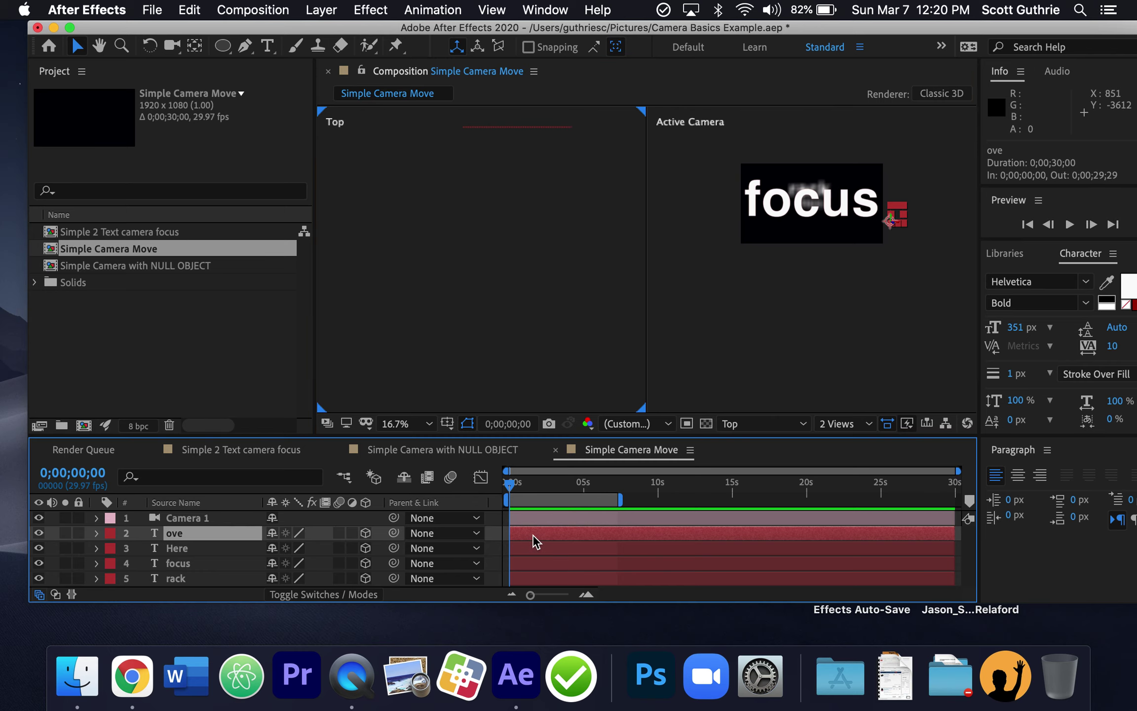
{"action": "key", "text": "p"}
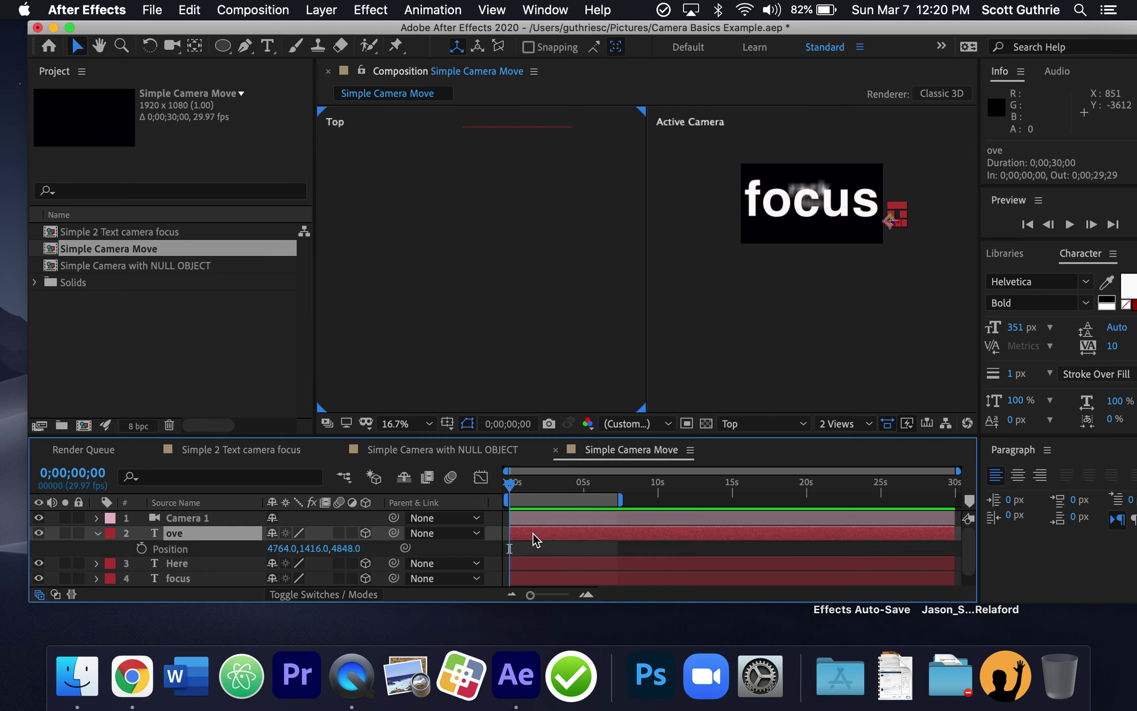
{"action": "left_click_drag", "start_coordinate": [512, 483], "coordinate": [536, 471]}
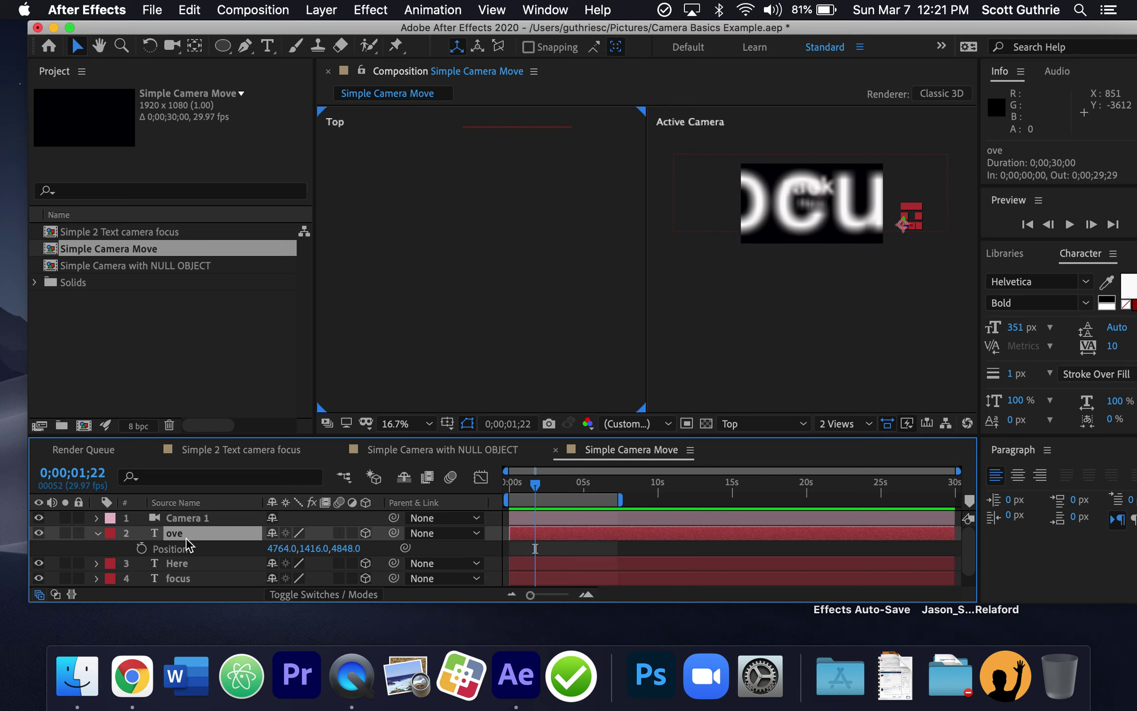
{"action": "left_click", "coordinate": [141, 549]}
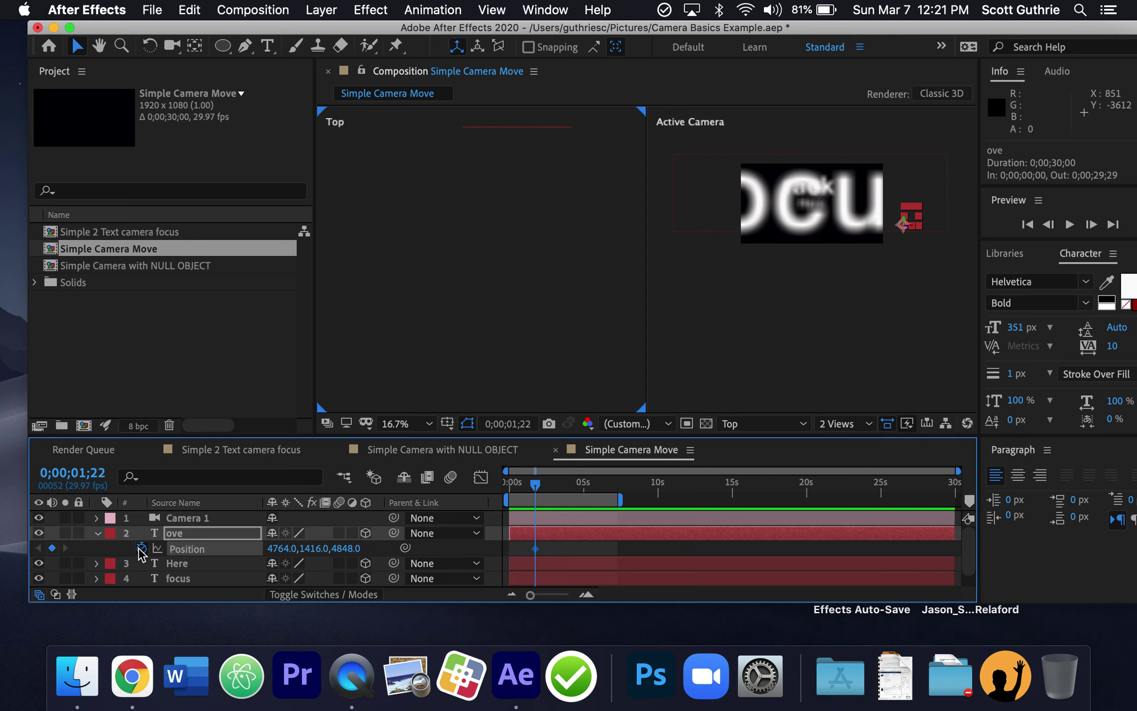
- Keyframe the "ove" layer's Position at 0;00;02;26 as -2493.0, 792.0, 4848.0, on the opposite side of the frame
{"action": "left_click_drag", "start_coordinate": [535, 482], "coordinate": [553, 486]}
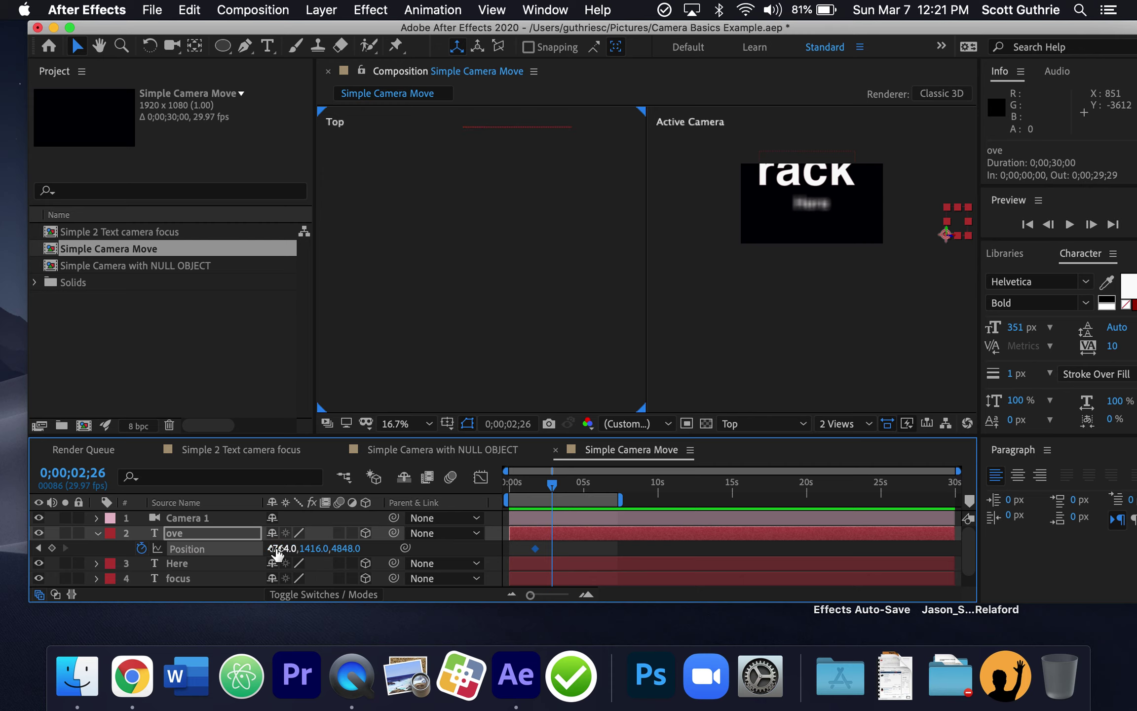
{"action": "left_click_drag", "start_coordinate": [273, 548], "coordinate": [5, 543]}
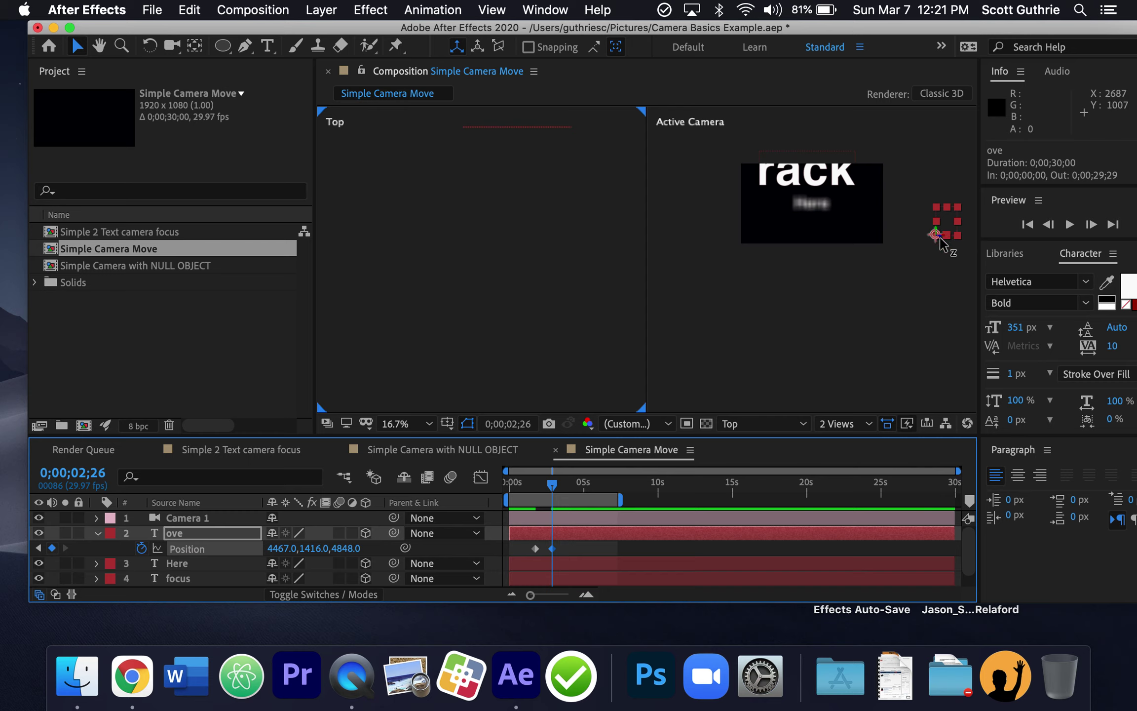
{"action": "left_click_drag", "start_coordinate": [935, 236], "coordinate": [431, 249]}
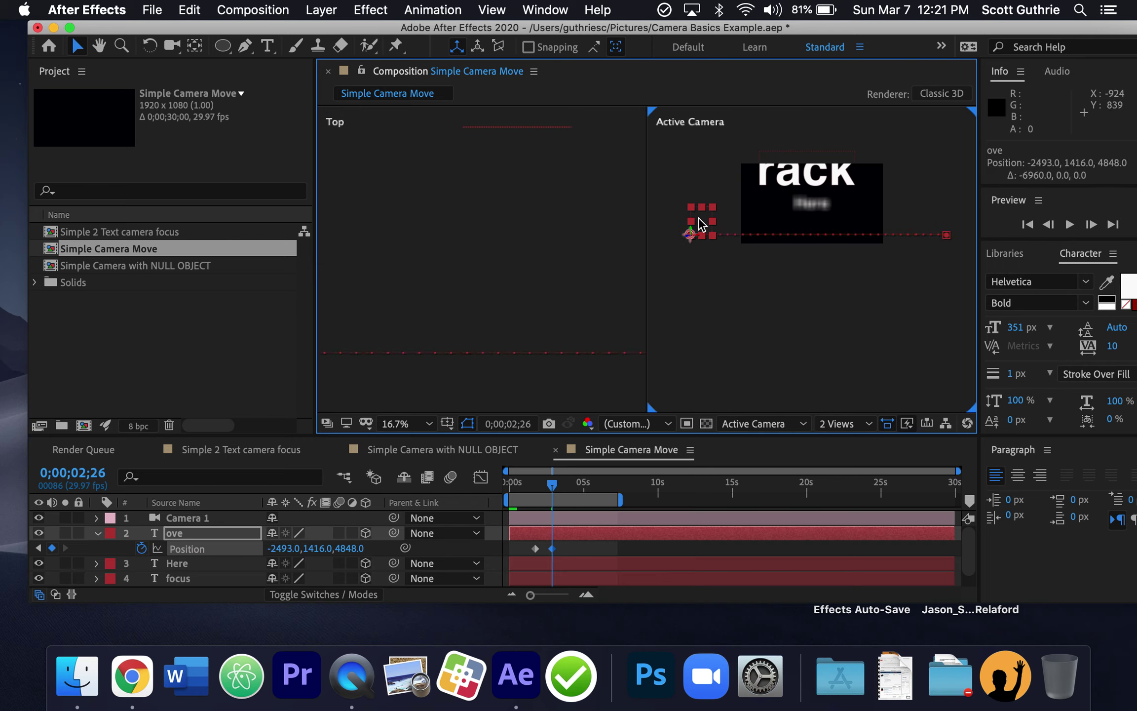
{"action": "left_click_drag", "start_coordinate": [691, 229], "coordinate": [687, 185]}
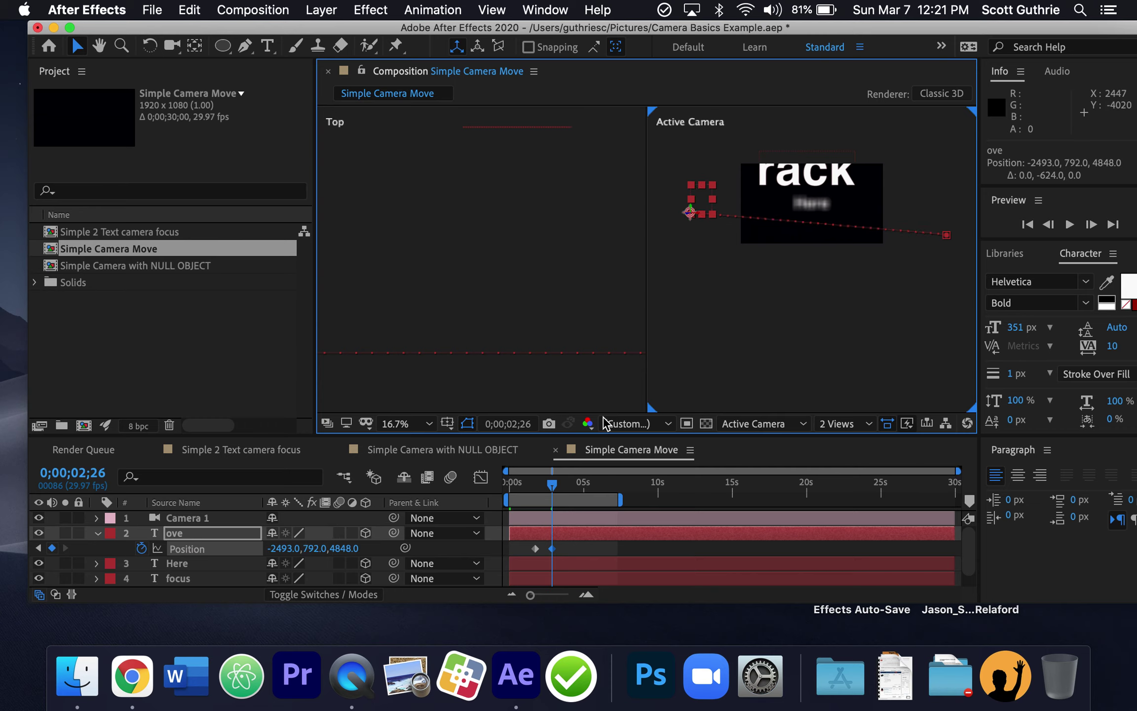
- Shift the "ove" layer nine frames earlier and move both its Position keyframes to 0;00;03;25 and 0;00;04;29
{"action": "mouse_move", "coordinate": [551, 484]}
{"action": "left_mouse_down"}
{"action": "mouse_move", "coordinate": [534, 485]}
{"action": "mouse_move", "coordinate": [553, 481]}
{"action": "left_mouse_up"}
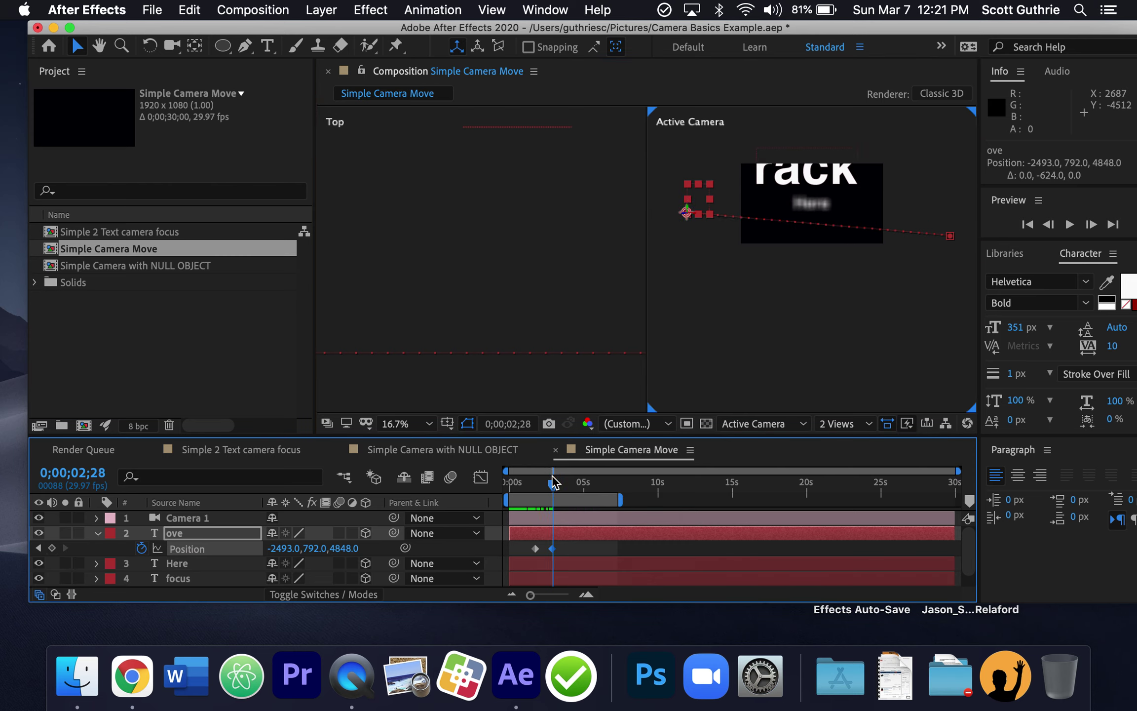
{"action": "mouse_move", "coordinate": [554, 483]}
{"action": "left_mouse_down"}
{"action": "mouse_move", "coordinate": [539, 483]}
{"action": "mouse_move", "coordinate": [558, 484]}
{"action": "left_mouse_up"}
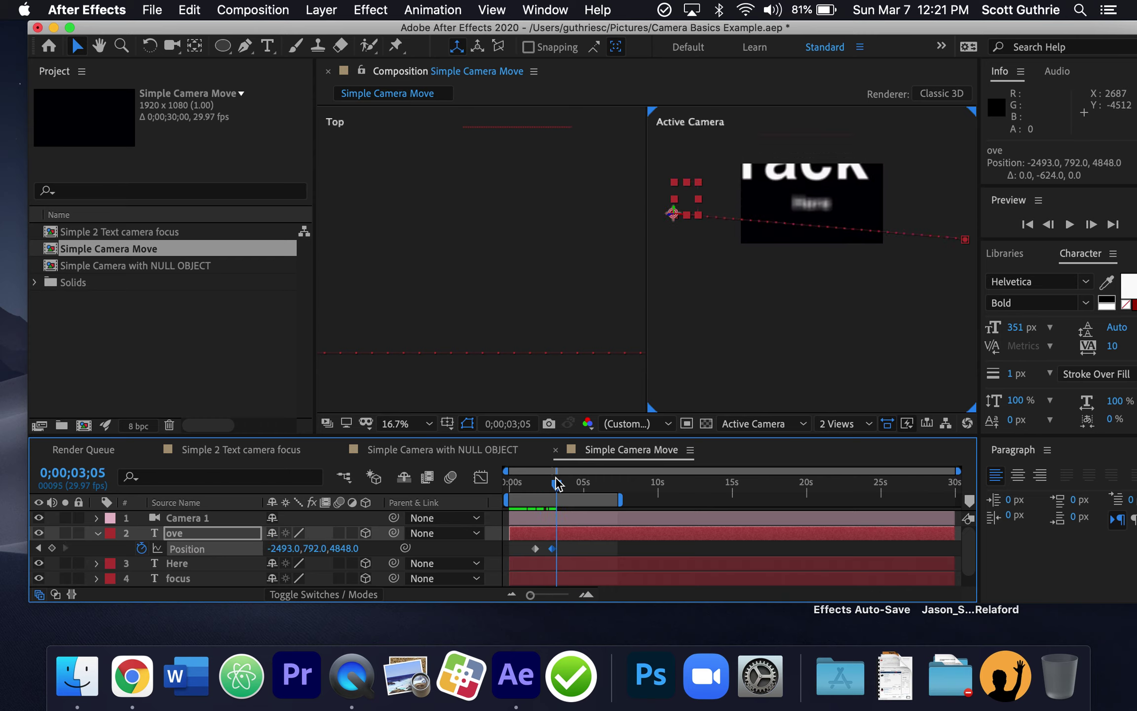
{"action": "scroll", "coordinate": [511, 321], "scroll_direction": "down", "scroll_amount": 5}
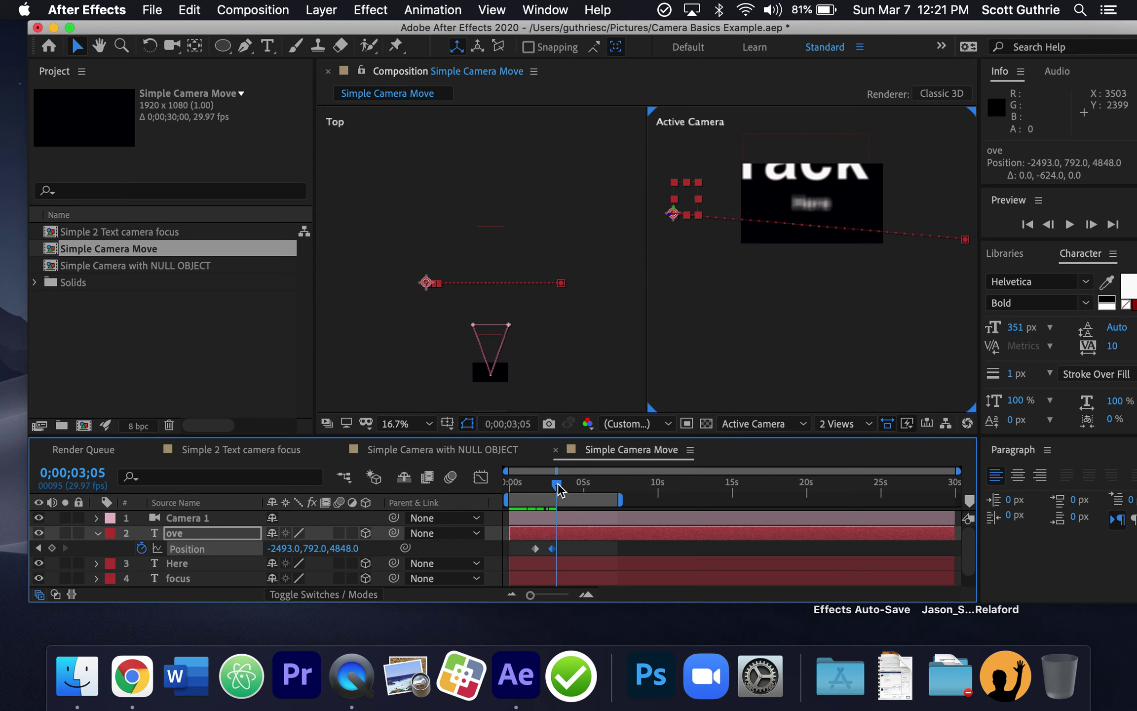
{"action": "mouse_move", "coordinate": [523, 539]}
{"action": "left_mouse_down"}
{"action": "mouse_move", "coordinate": [565, 548]}
{"action": "mouse_move", "coordinate": [486, 539]}
{"action": "mouse_move", "coordinate": [520, 540]}
{"action": "left_mouse_up"}
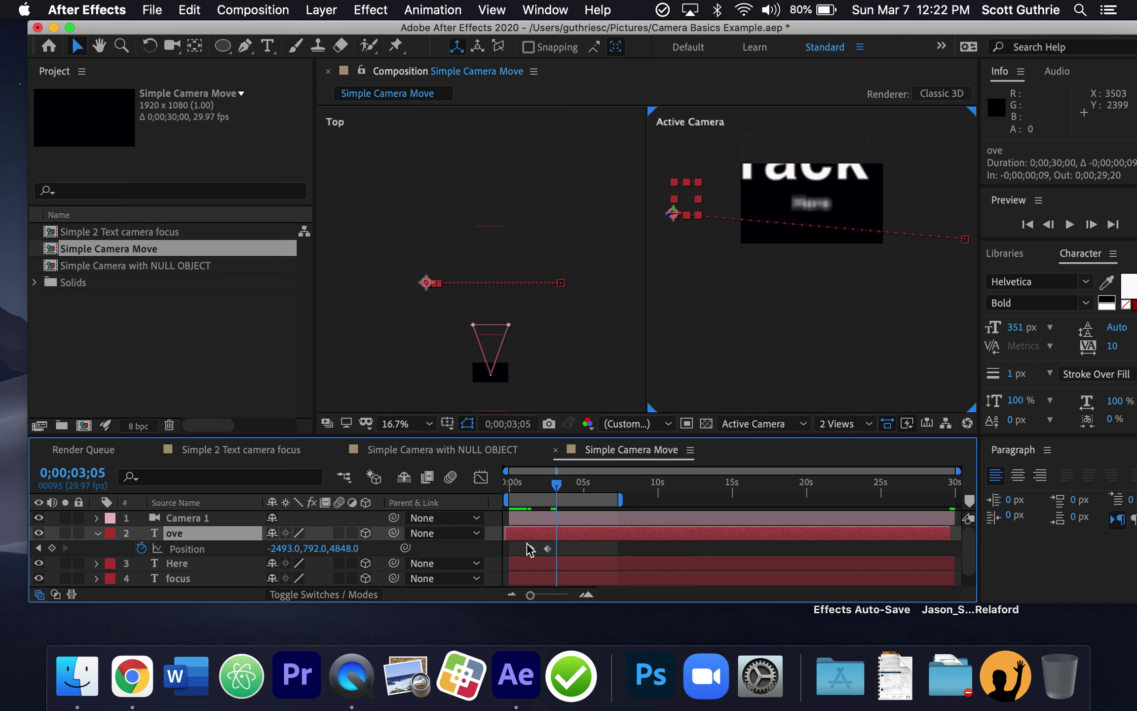
{"action": "left_click", "coordinate": [529, 549]}
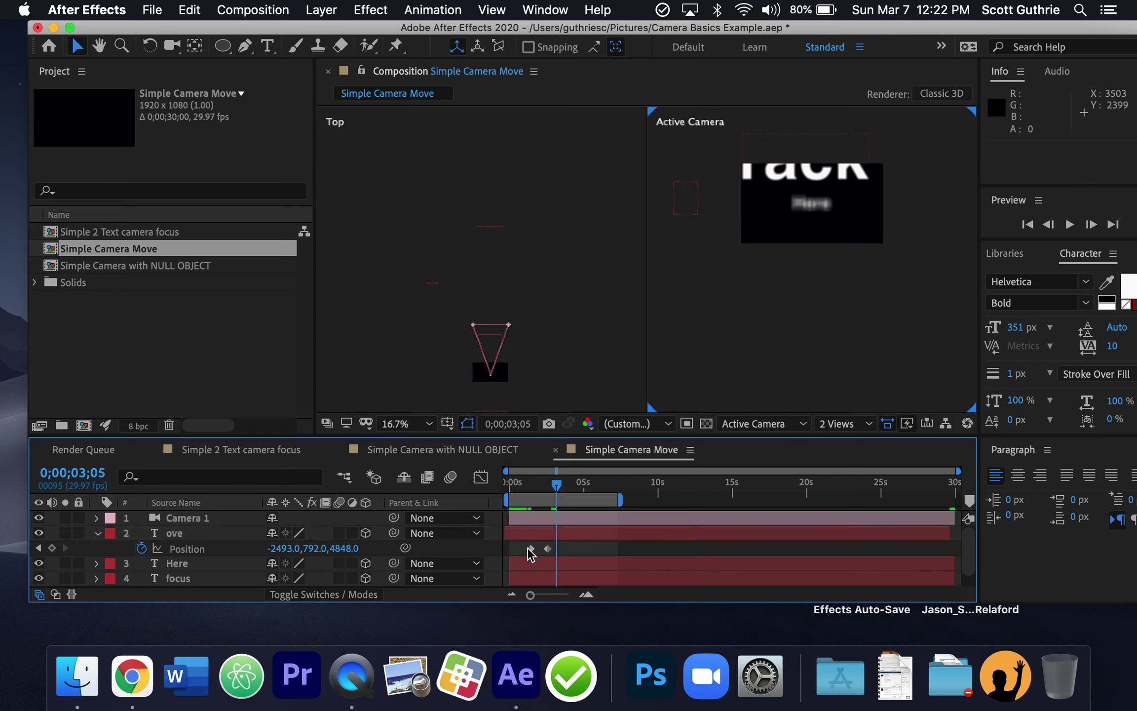
{"action": "left_click_drag", "start_coordinate": [527, 543], "coordinate": [585, 548]}
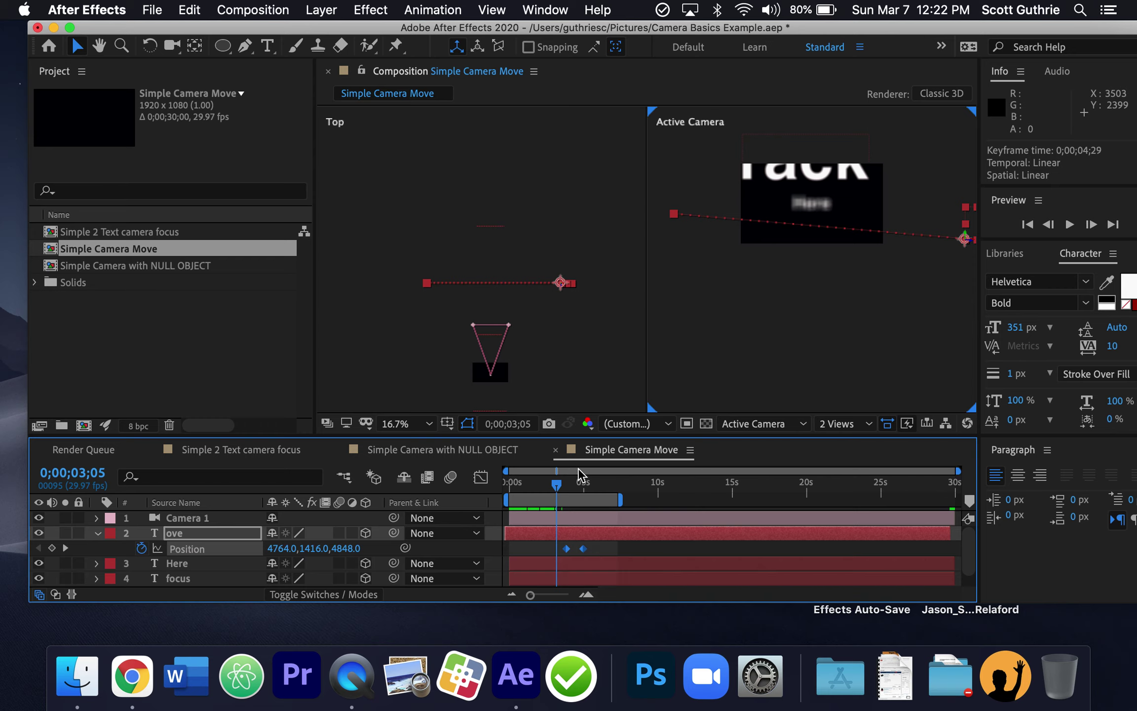
- Retime both "ove" Position keyframes slightly earlier, placing the first one at 0;00;03;18
{"action": "left_click_drag", "start_coordinate": [576, 482], "coordinate": [573, 486]}
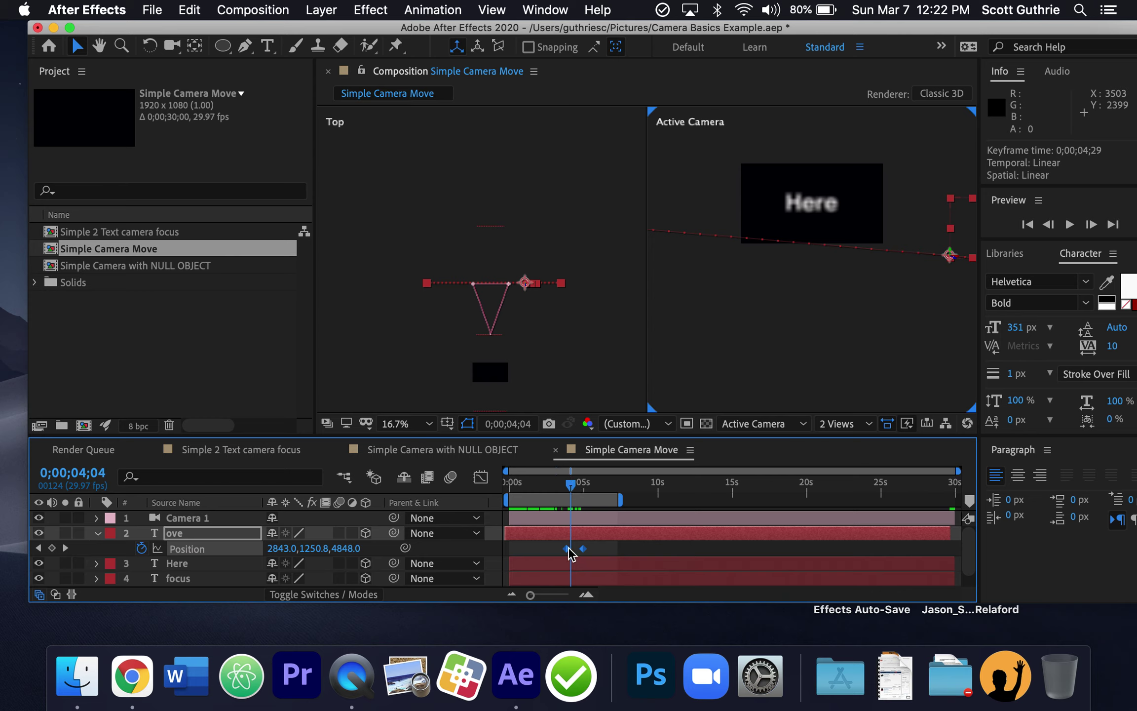
{"action": "left_click_drag", "start_coordinate": [569, 548], "coordinate": [564, 548]}
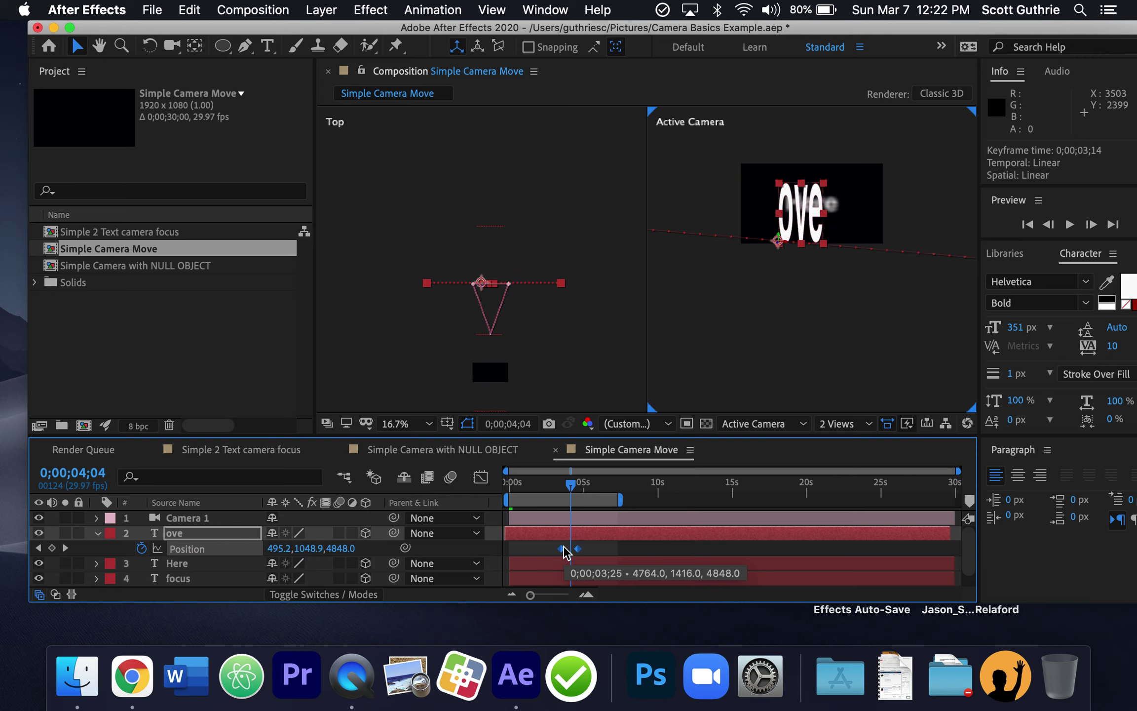
{"action": "left_click_drag", "start_coordinate": [564, 548], "coordinate": [566, 548]}
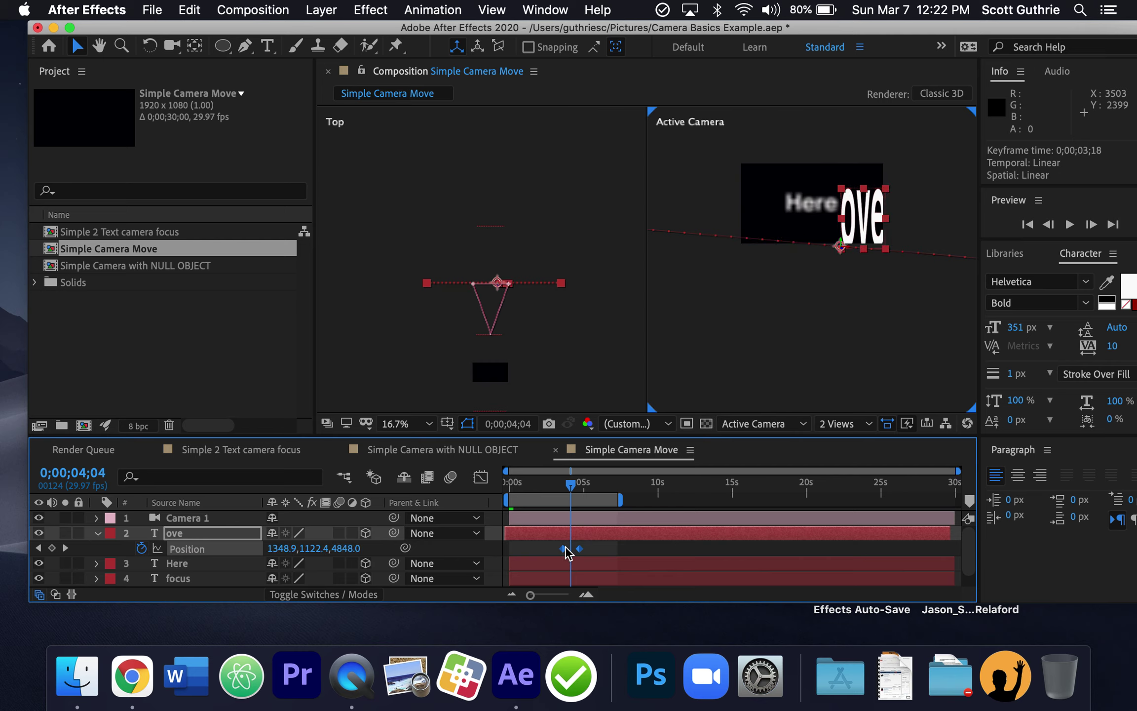
- Scrub between 0;00;03;27 and 0;00;04;07 to check "ove" crossing in front of the camera, and save the project
{"action": "mouse_move", "coordinate": [572, 485]}
{"action": "left_mouse_down"}
{"action": "mouse_move", "coordinate": [590, 486]}
{"action": "mouse_move", "coordinate": [558, 490]}
{"action": "mouse_move", "coordinate": [571, 487]}
{"action": "left_mouse_up"}
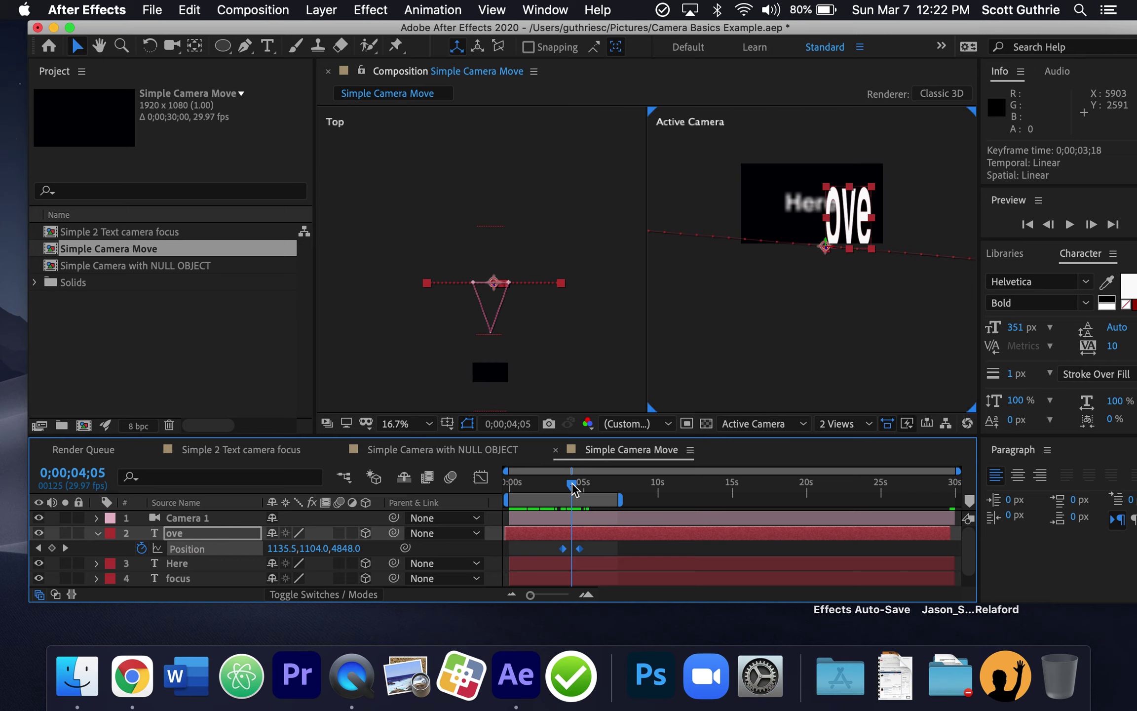
{"action": "left_click_drag", "start_coordinate": [572, 488], "coordinate": [567, 483]}
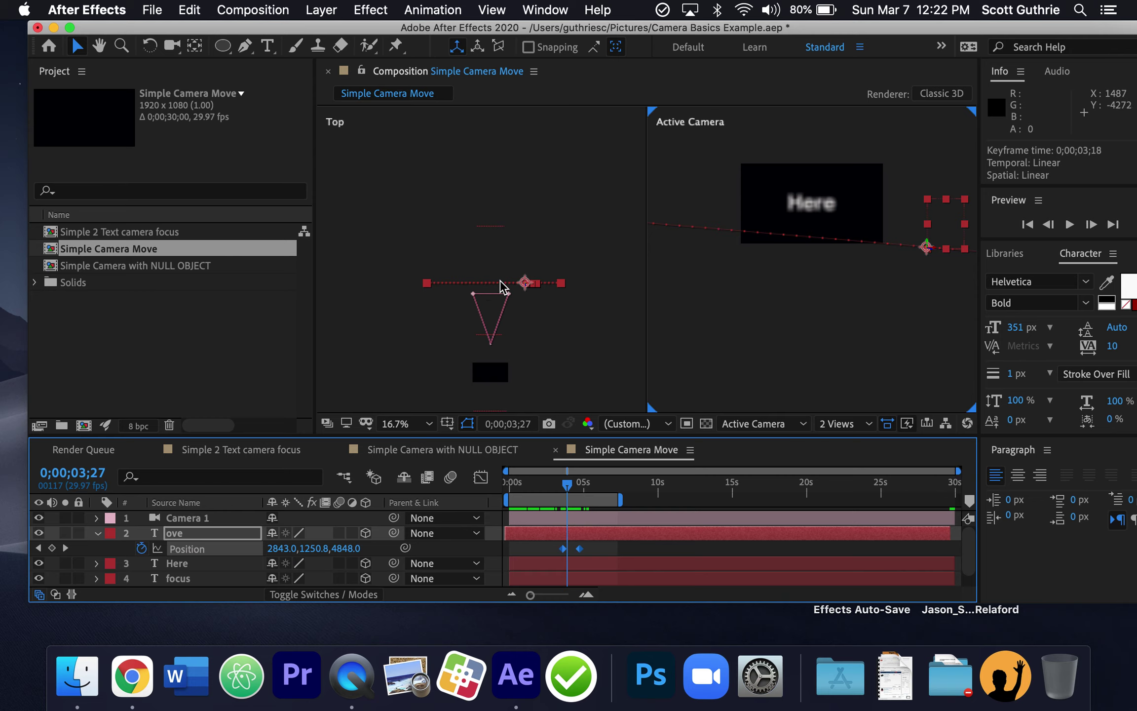
{"action": "mouse_move", "coordinate": [567, 484]}
{"action": "left_mouse_down"}
{"action": "mouse_move", "coordinate": [580, 485]}
{"action": "mouse_move", "coordinate": [570, 489]}
{"action": "left_mouse_up"}
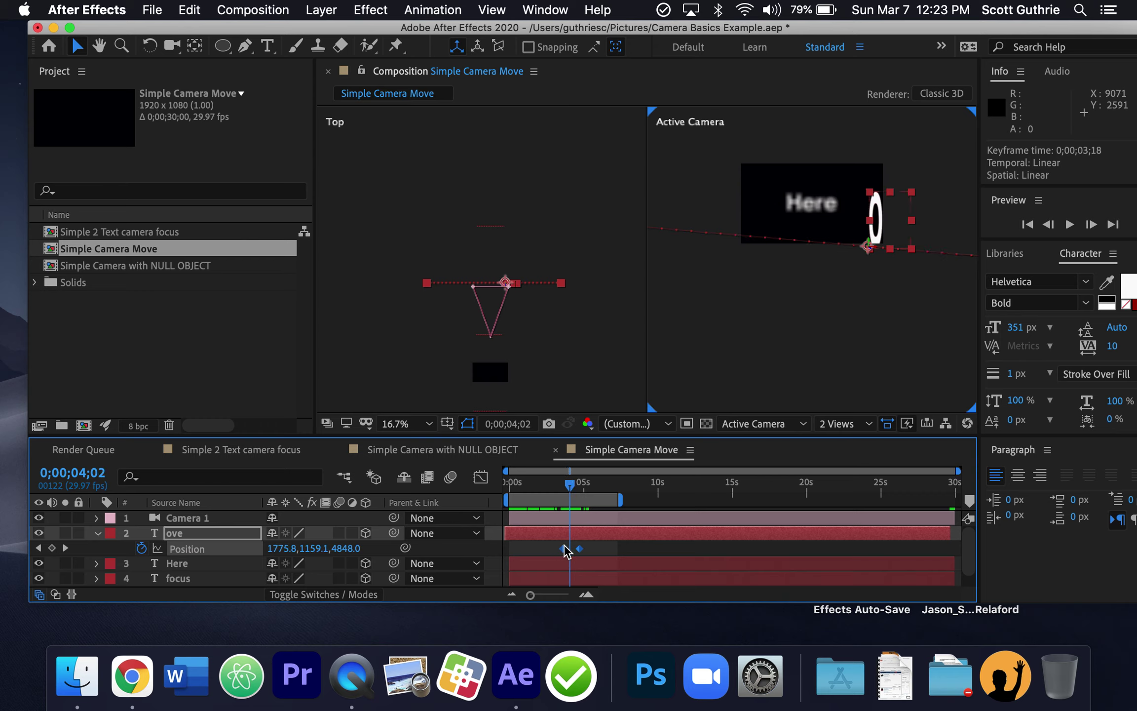
{"action": "left_click_drag", "start_coordinate": [570, 481], "coordinate": [572, 483]}
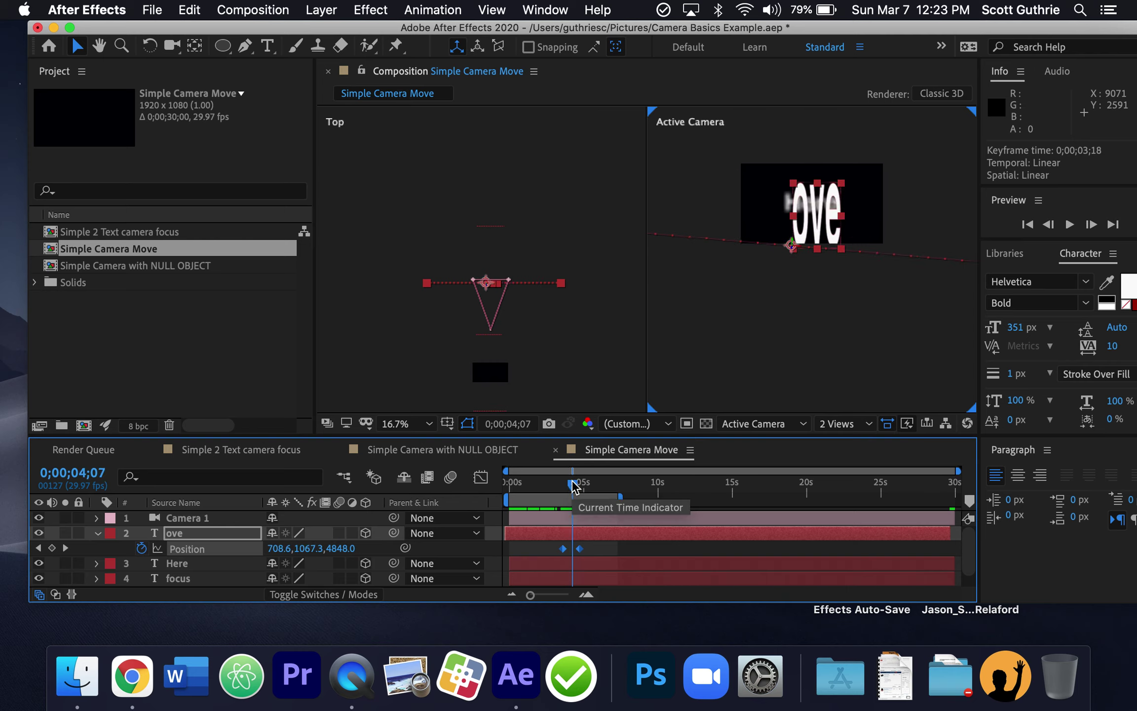
{"action": "key", "text": "super+s"}
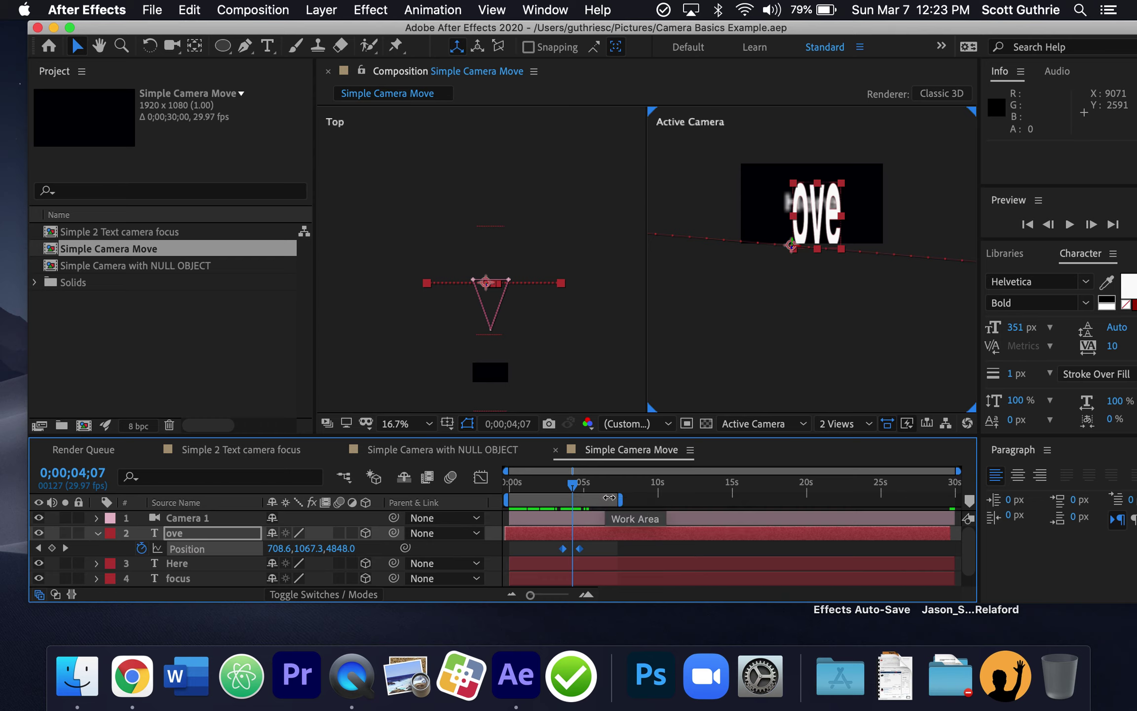
- Preview the composition from 0;00;00;00 and collapse the "ove" layer's properties
{"action": "left_click_drag", "start_coordinate": [572, 484], "coordinate": [475, 490]}
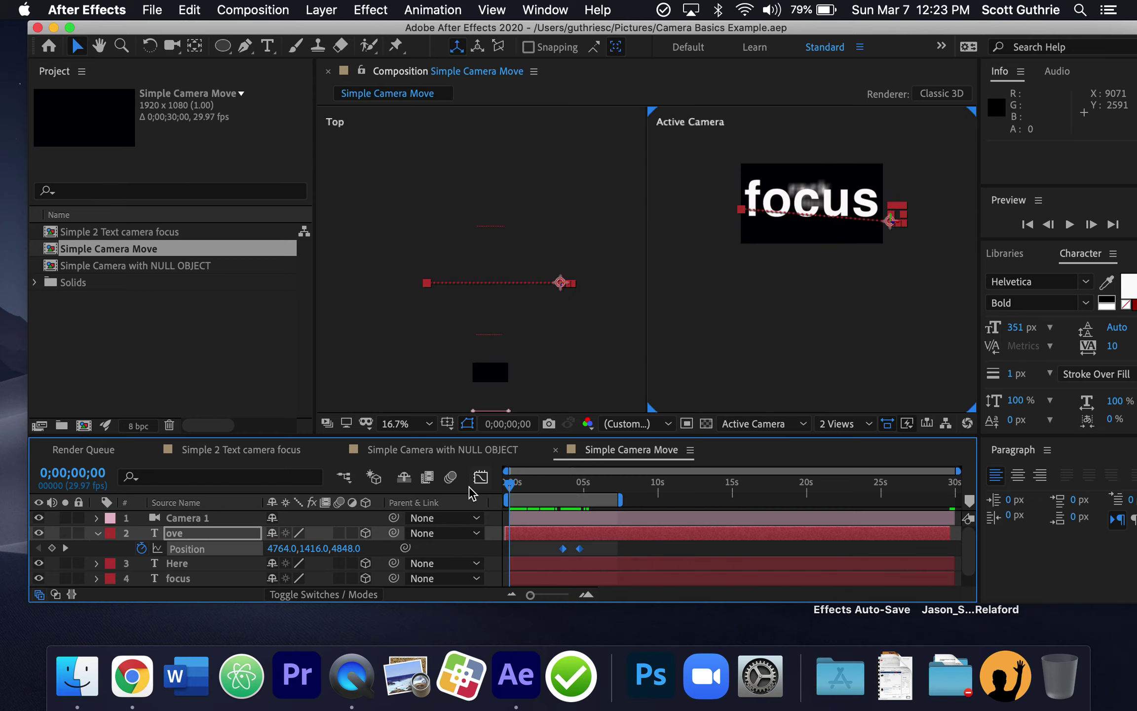
{"action": "key", "text": "space"}
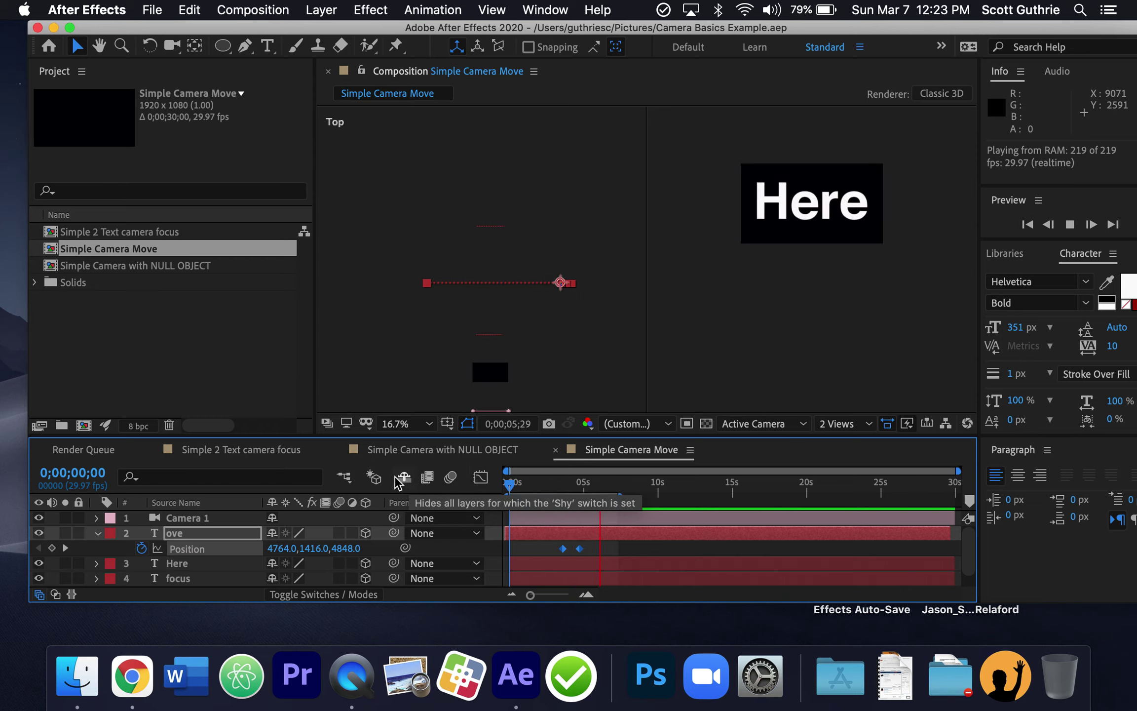
{"action": "left_click", "coordinate": [98, 534]}
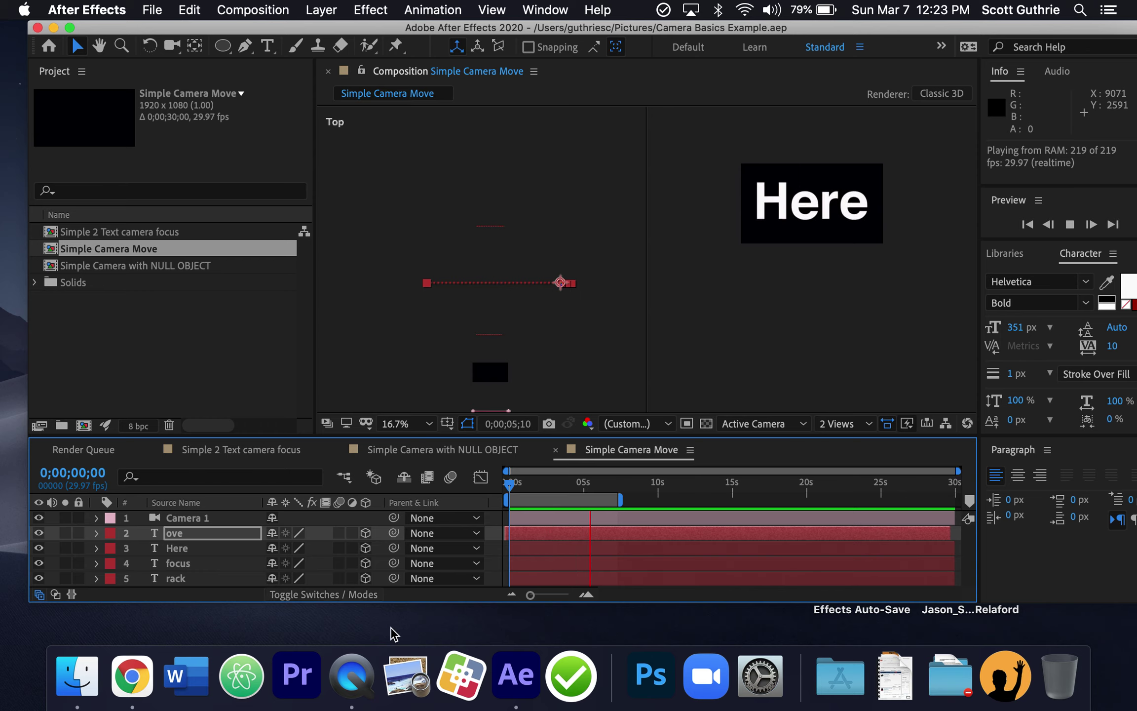
- Switch to QuickTime Player and bring up the controls for a new screen recording
{"action": "left_click", "coordinate": [352, 677]}
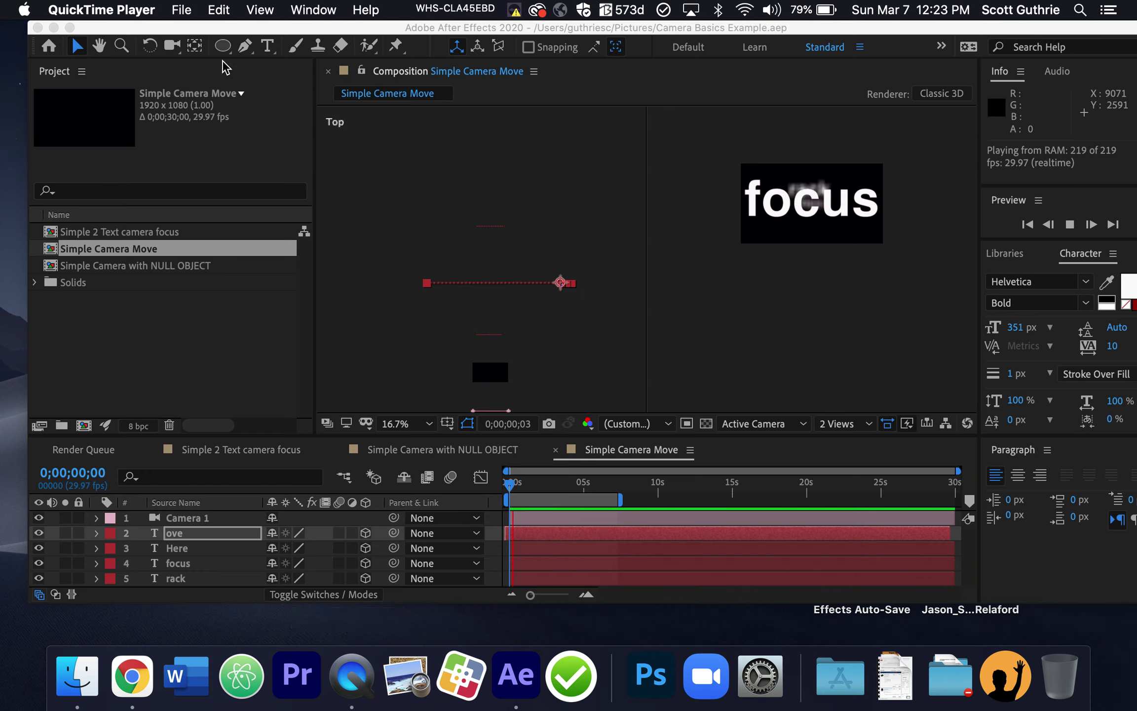
{"action": "left_click", "coordinate": [187, 10]}
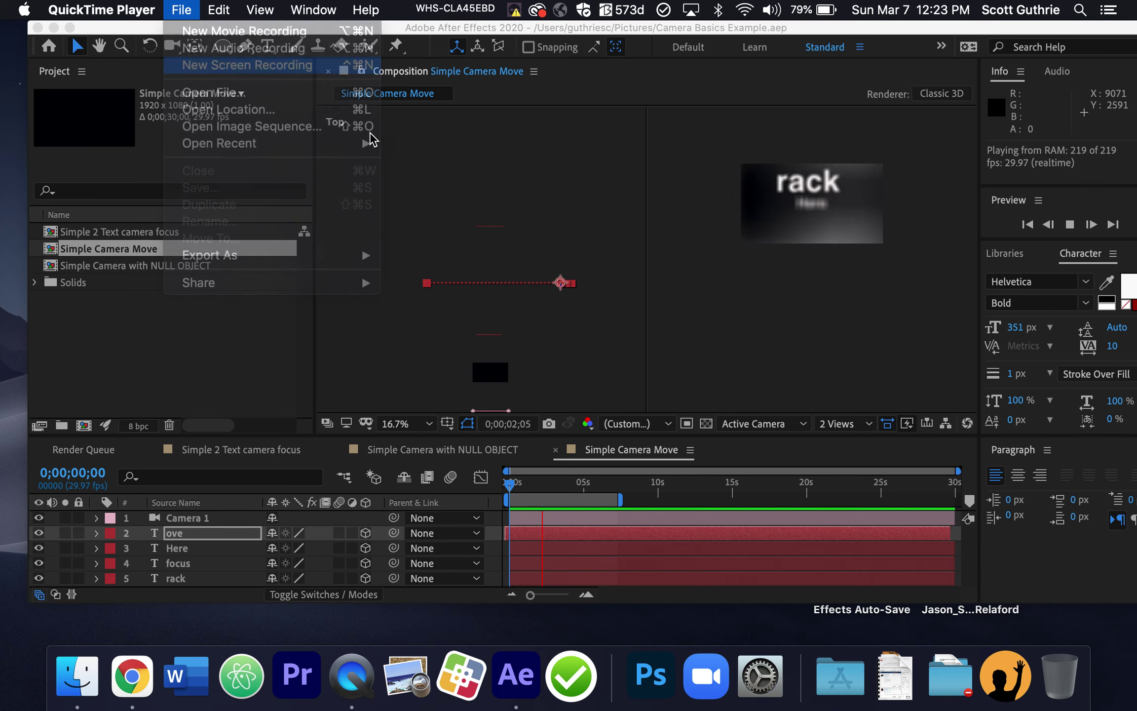
{"action": "left_click", "coordinate": [224, 74]}
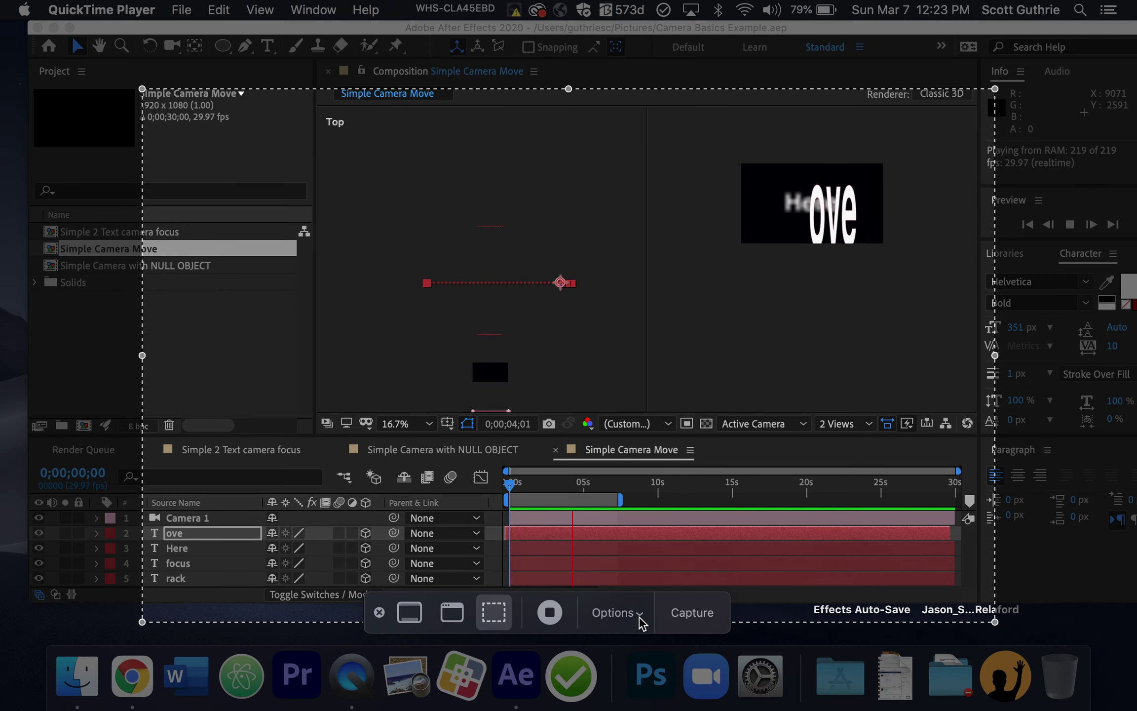